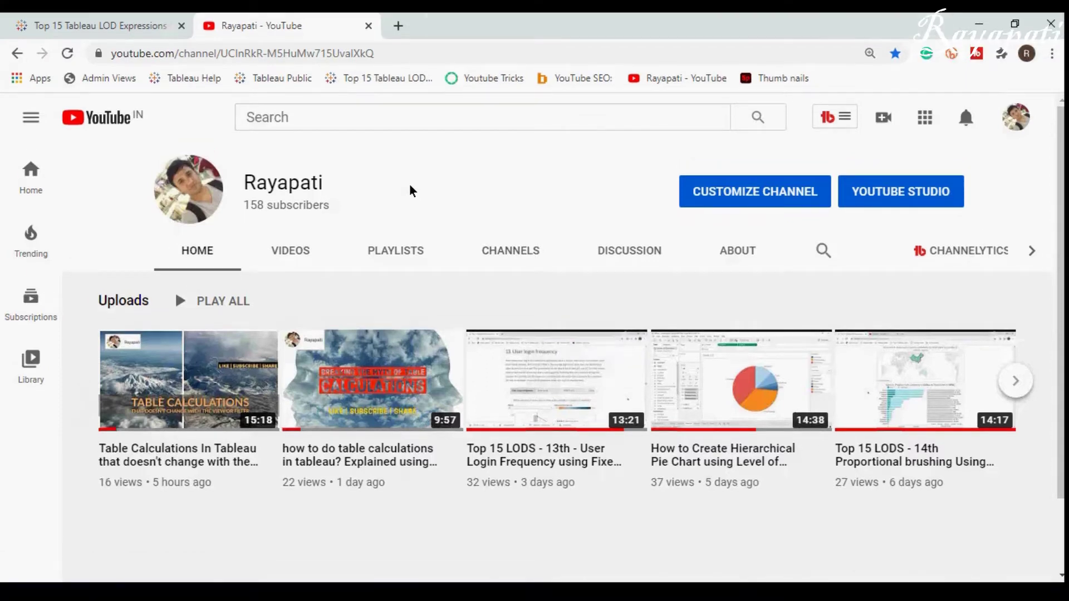
Step: Open the Top 15 Tableau LOD Expressions article and review the charts of example 12, Relative period filtering
click(64, 24)
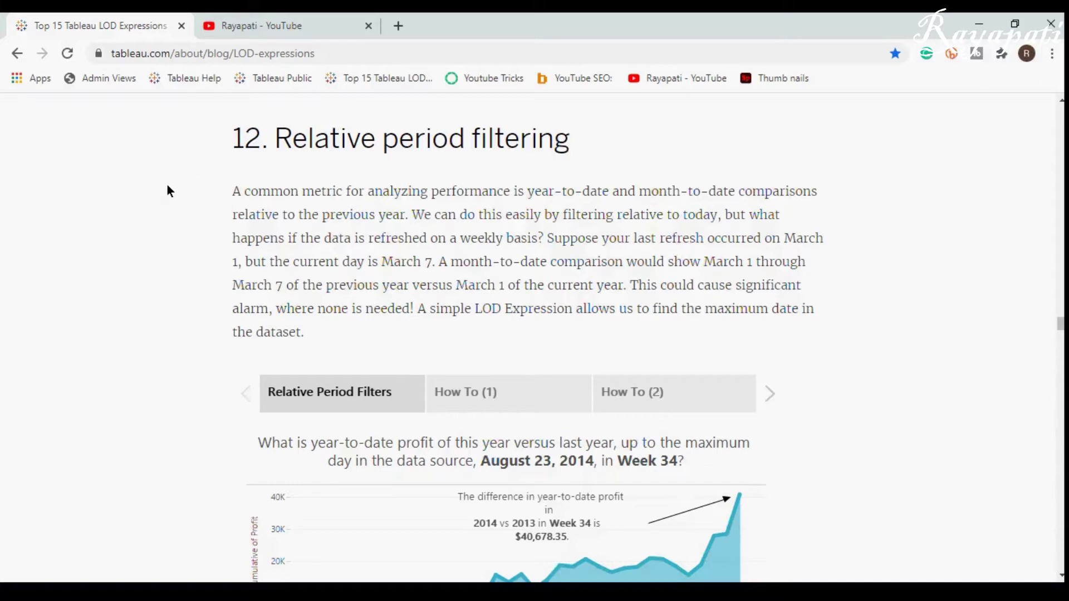
scroll(167, 185, down, 4)
scroll(167, 185, down, 4)
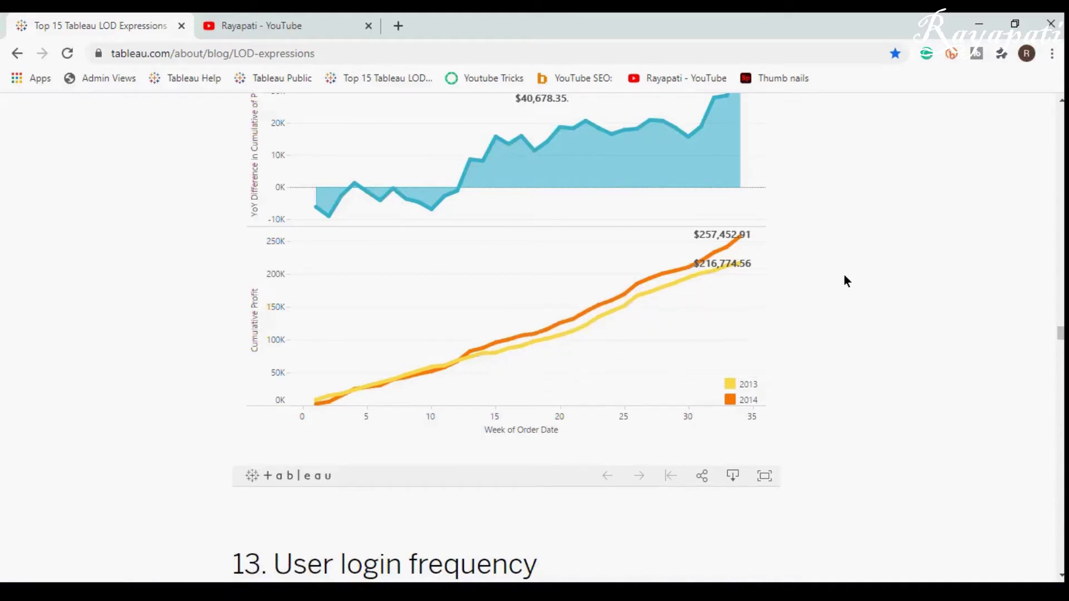
scroll(845, 277, up, 1)
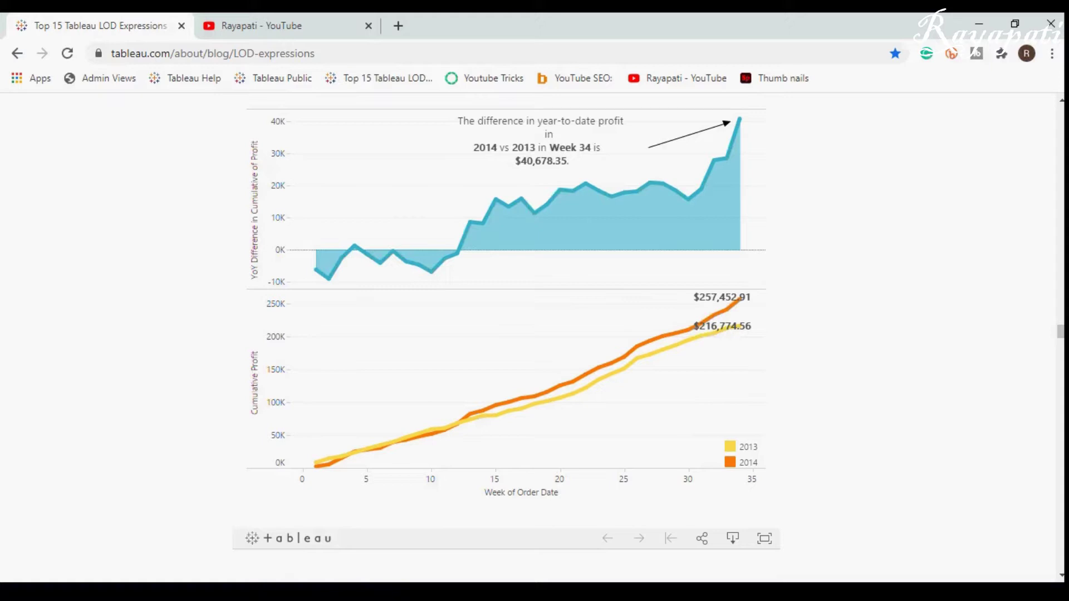
Step: Switch to Tableau and check the years of Order Date by placing it on Rows temporarily, removing it again
key(alt+Tab)
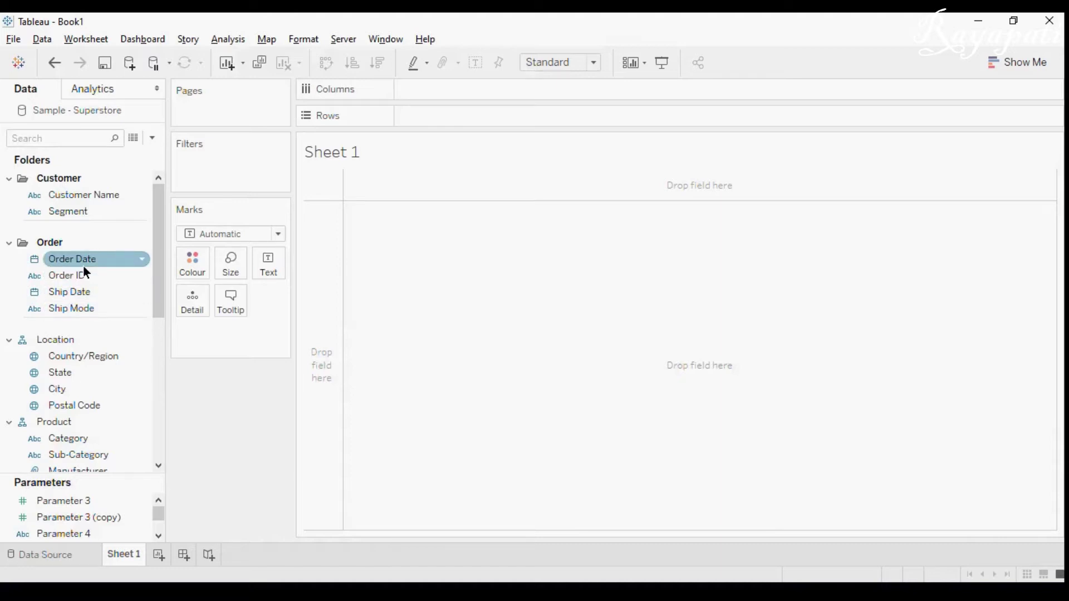
drag(84, 269, 432, 126)
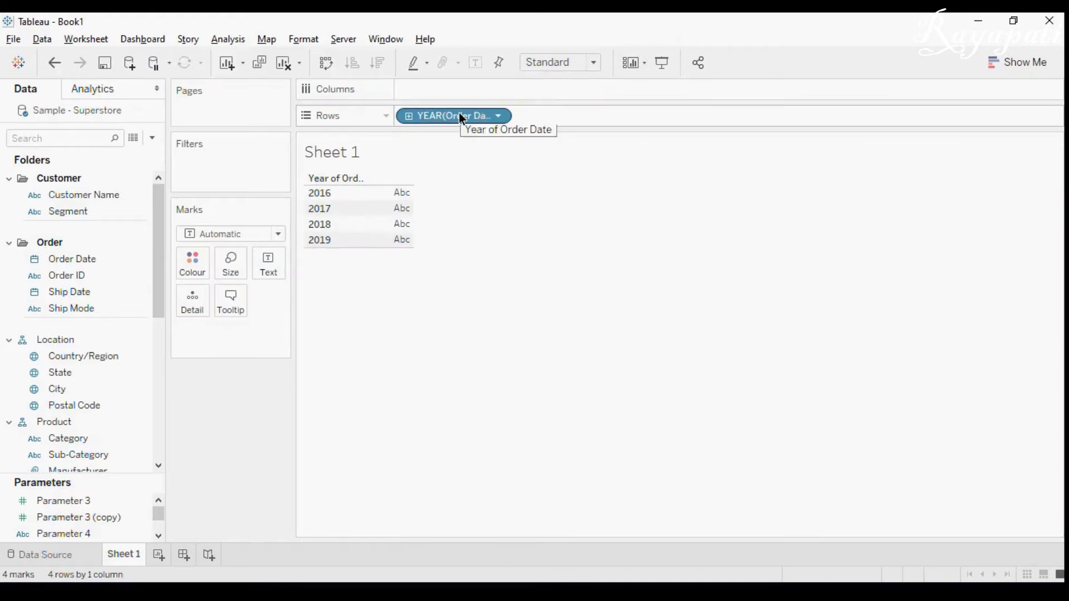
drag(460, 115, 249, 421)
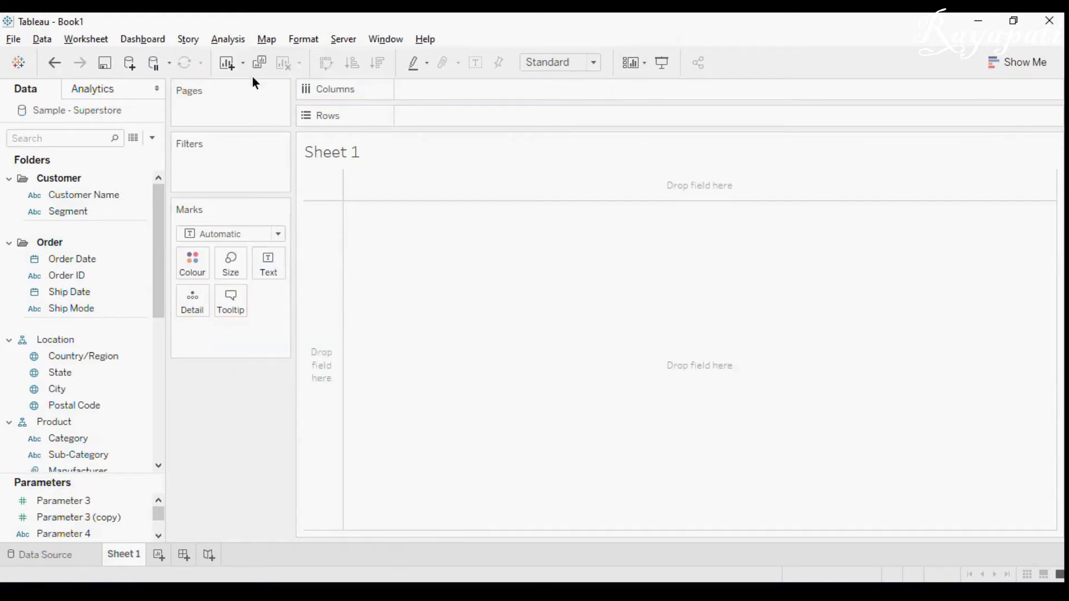
Step: Start a new calculated field and name it Order Date Updated
click(236, 47)
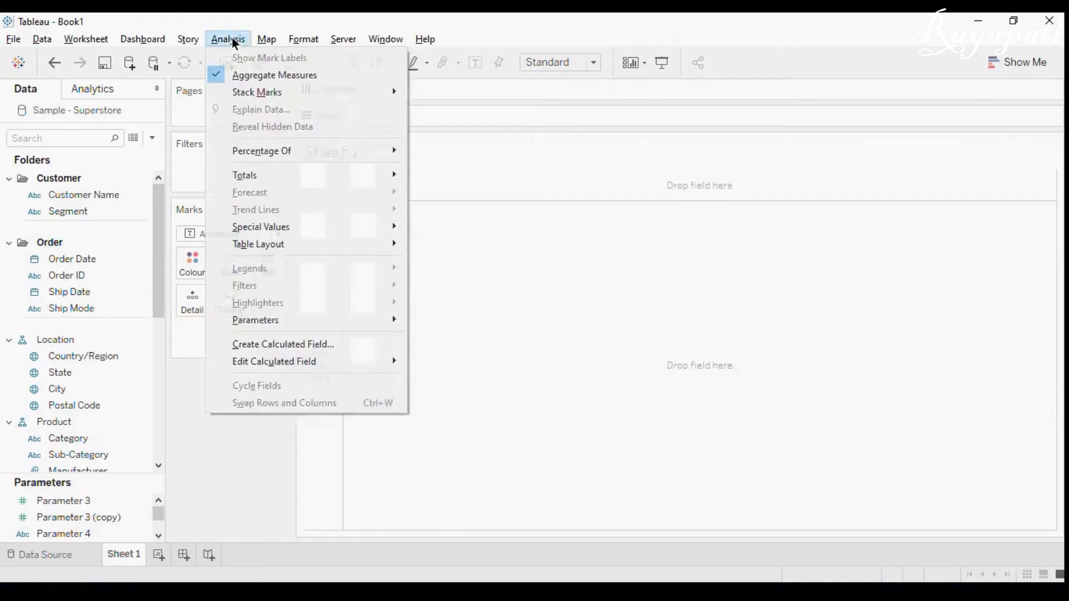
click(271, 342)
click(228, 39)
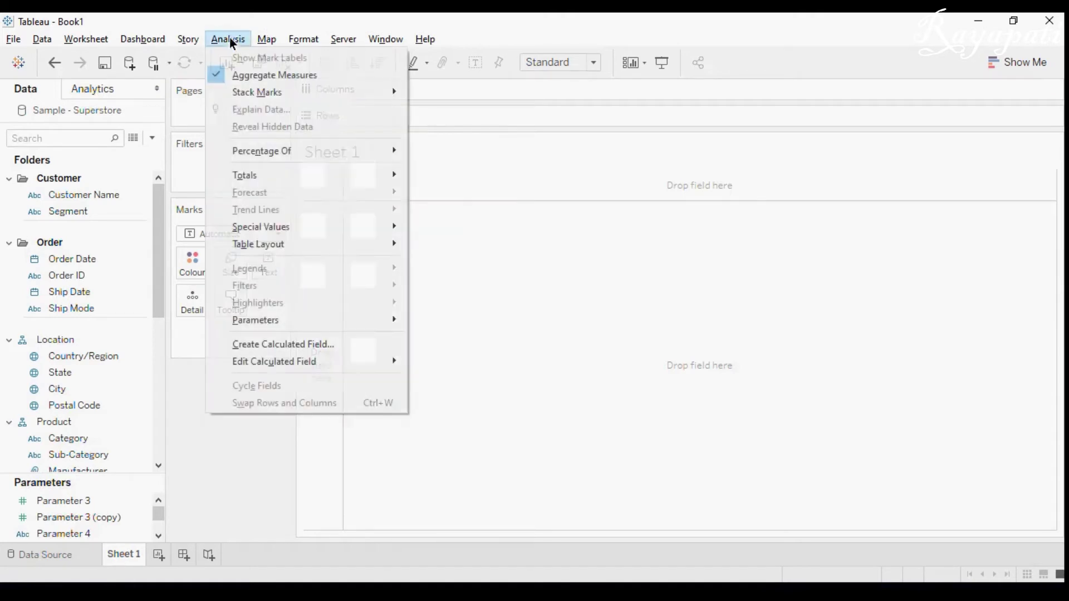
click(255, 345)
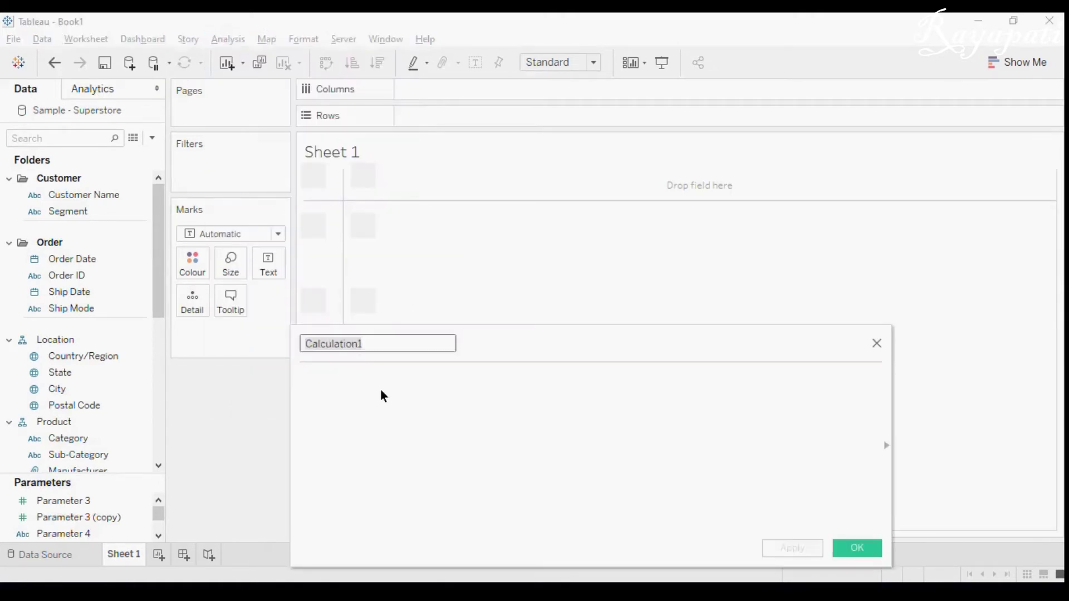
text(Order D)
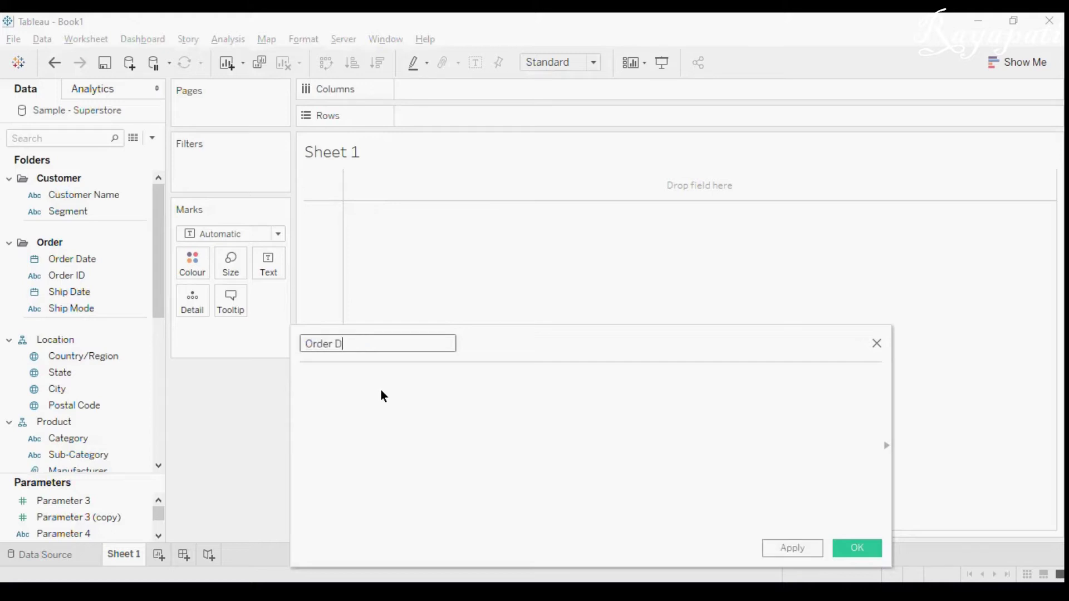
text(ate Updated)
drag(533, 332, 536, 256)
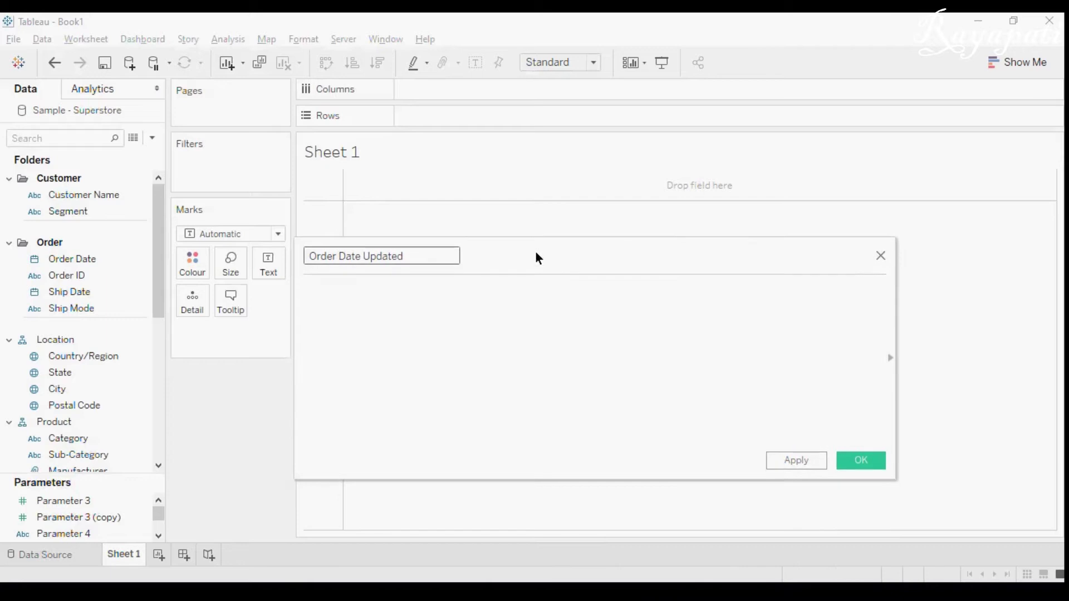
Step: Define Order Date Updated as DATEADD('year',1,[Order Date]) and save the calculated field
click(511, 317)
text(Date)
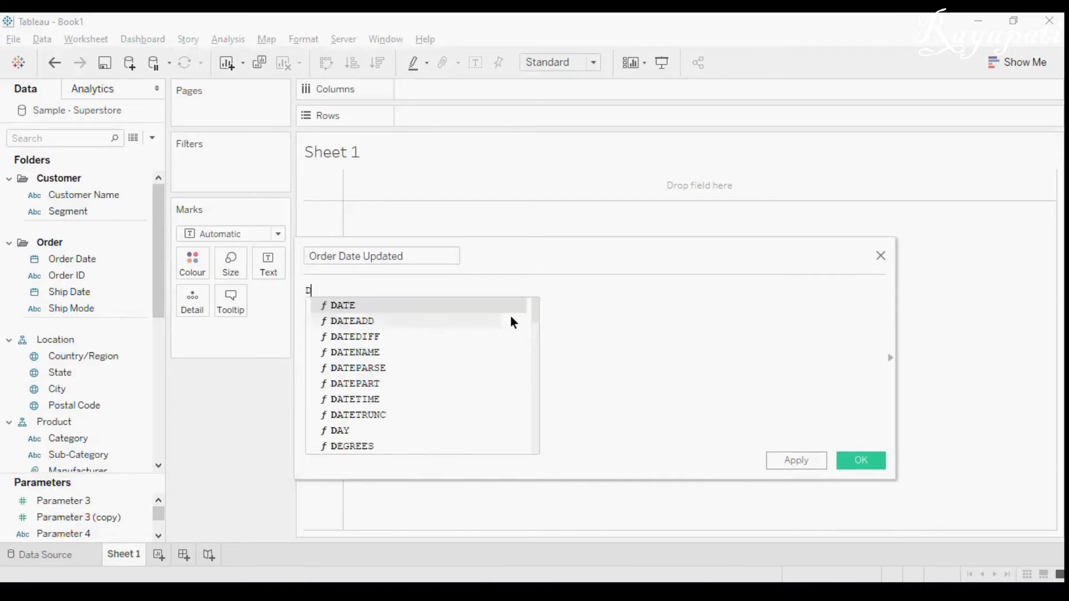
click(511, 316)
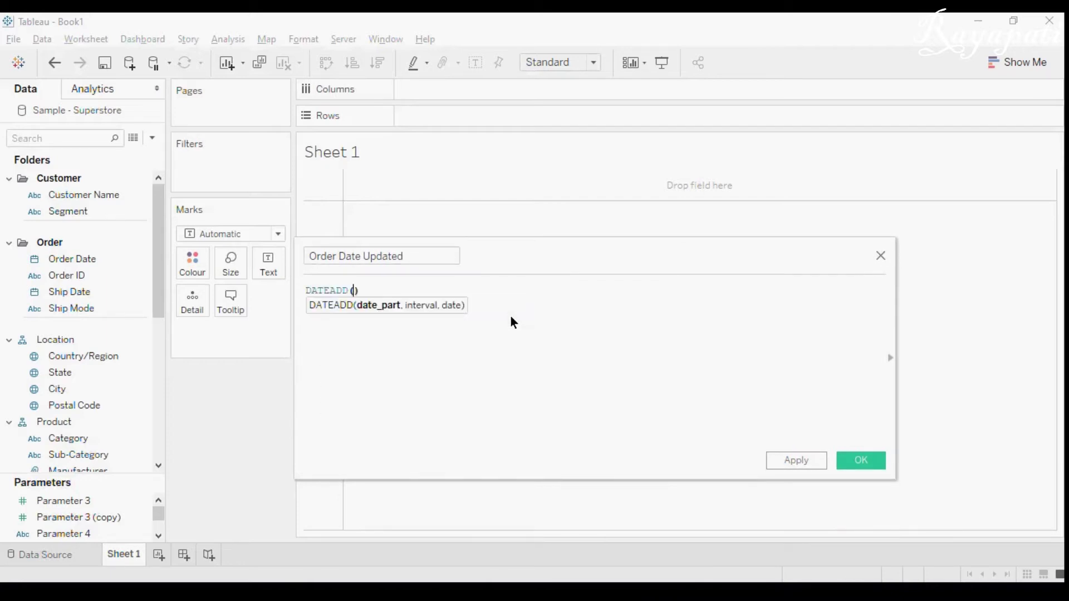
text('year)
text(', -)
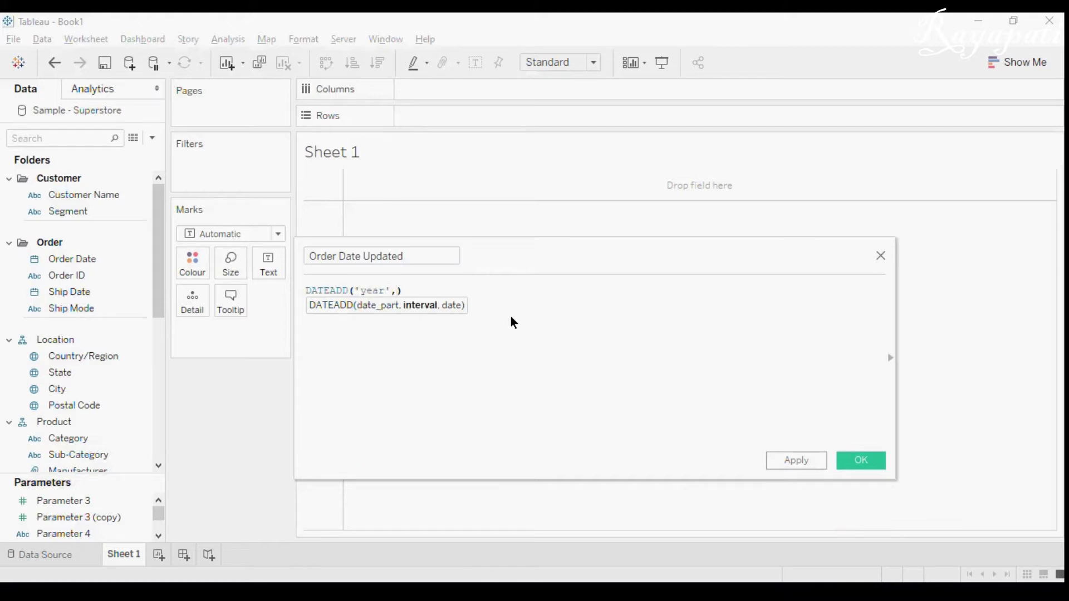
key(BackSpace)
text(1,)
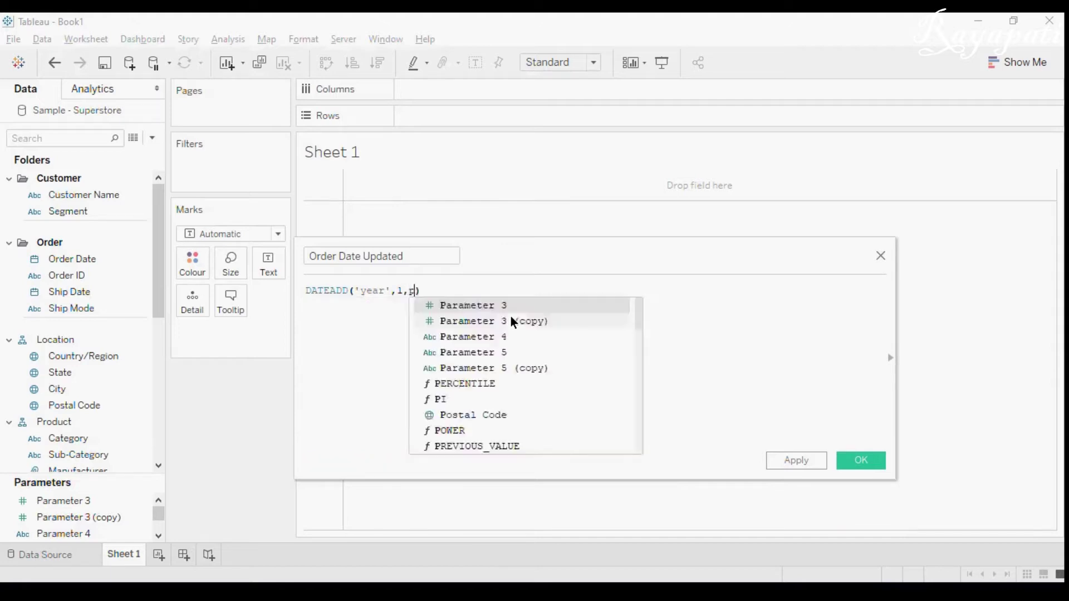
text(ord)
key(Return)
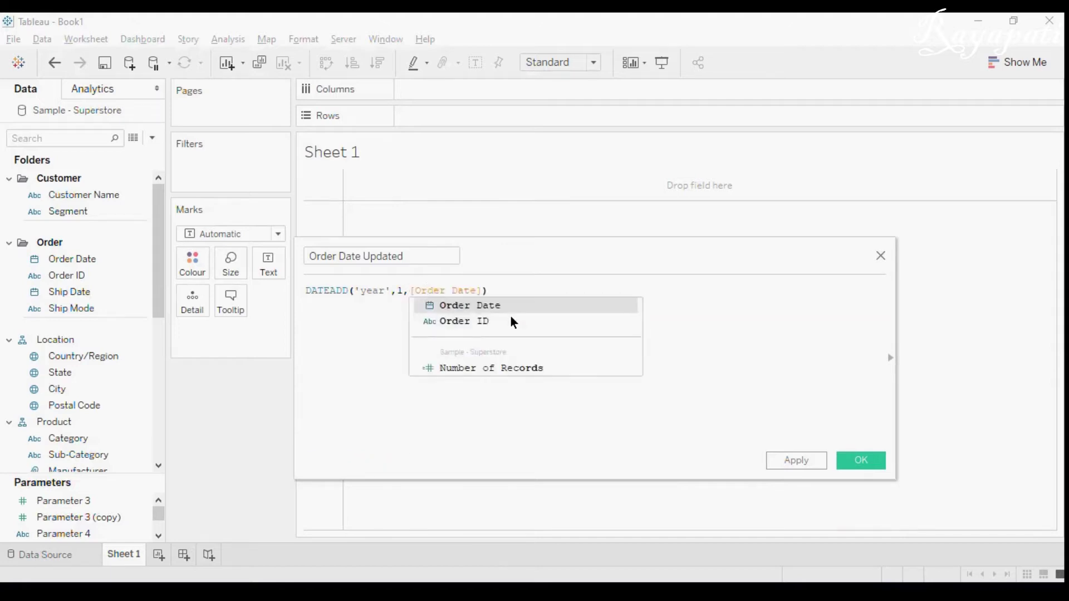
click(791, 462)
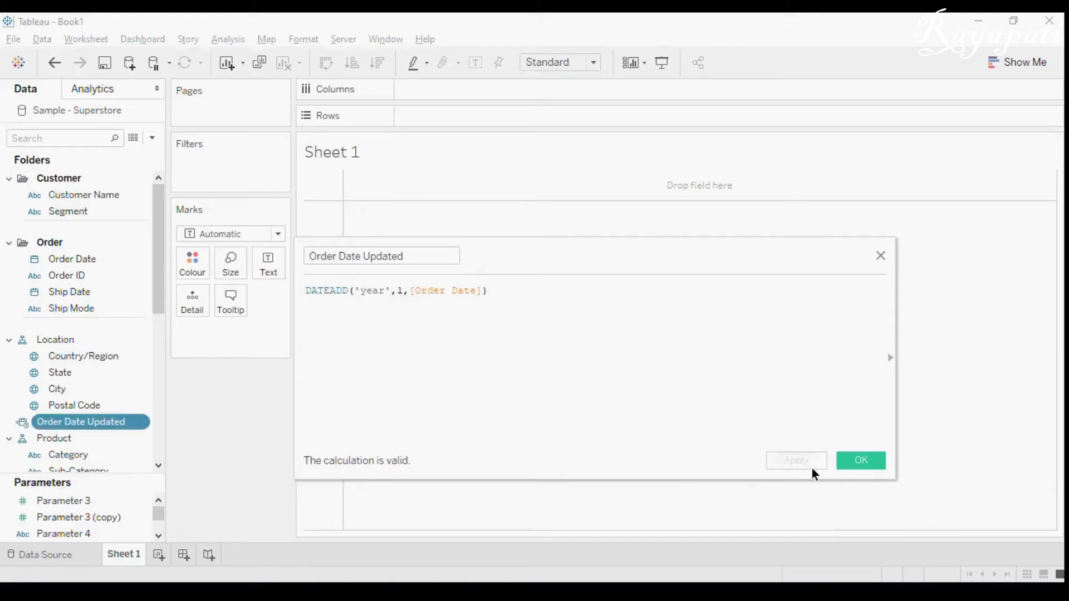
click(840, 464)
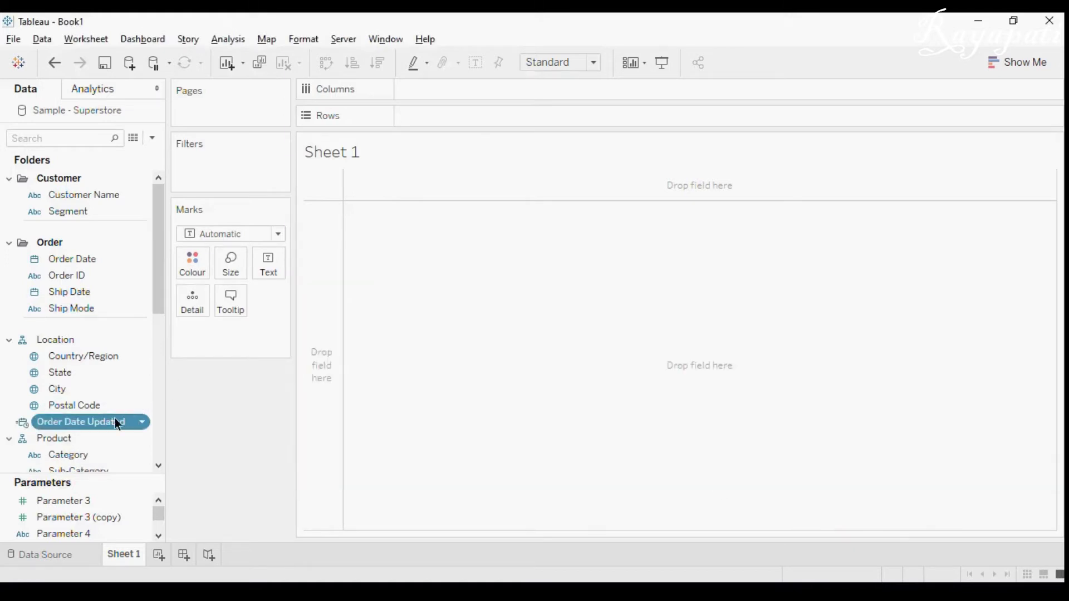
Step: Place Order Date Updated on Rows and compare with the Relative Period Filters example in the browser before returning to Tableau
drag(102, 425, 482, 124)
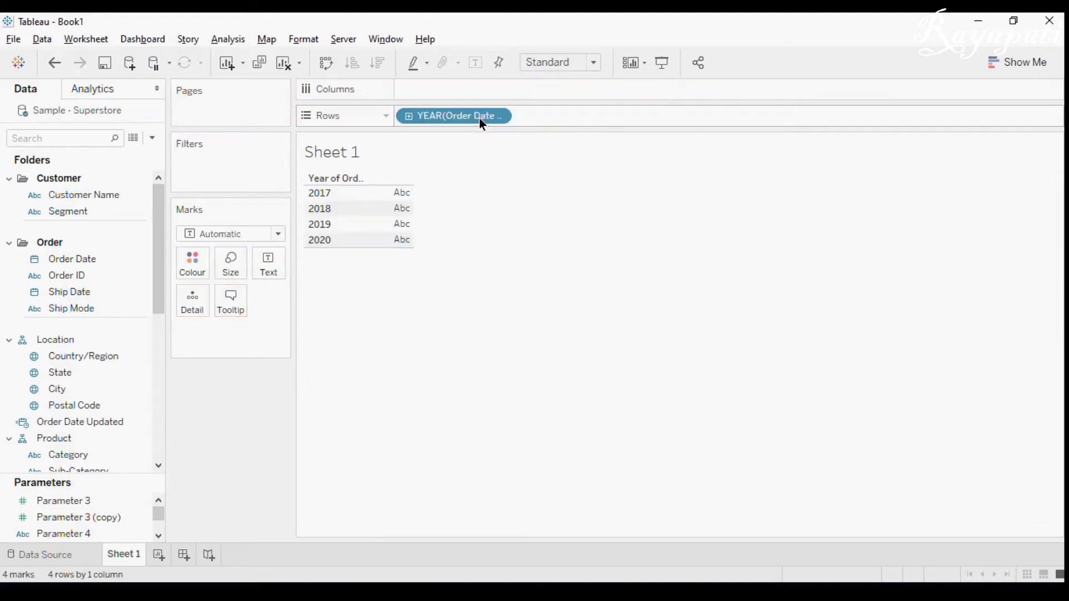
key(alt+Tab)
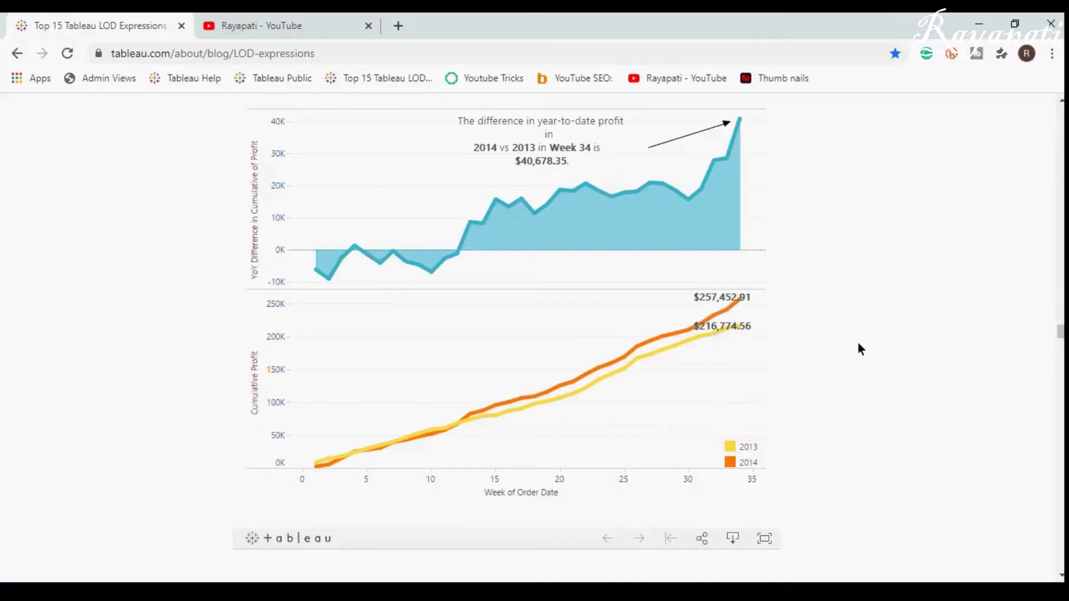
scroll(916, 309, up, 1)
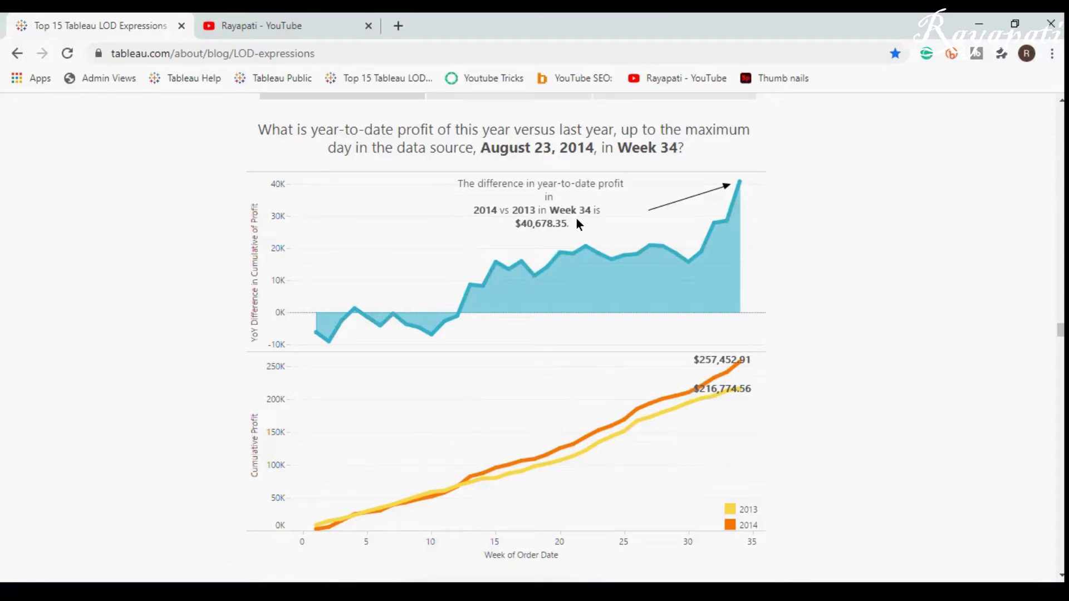
key(alt+Tab)
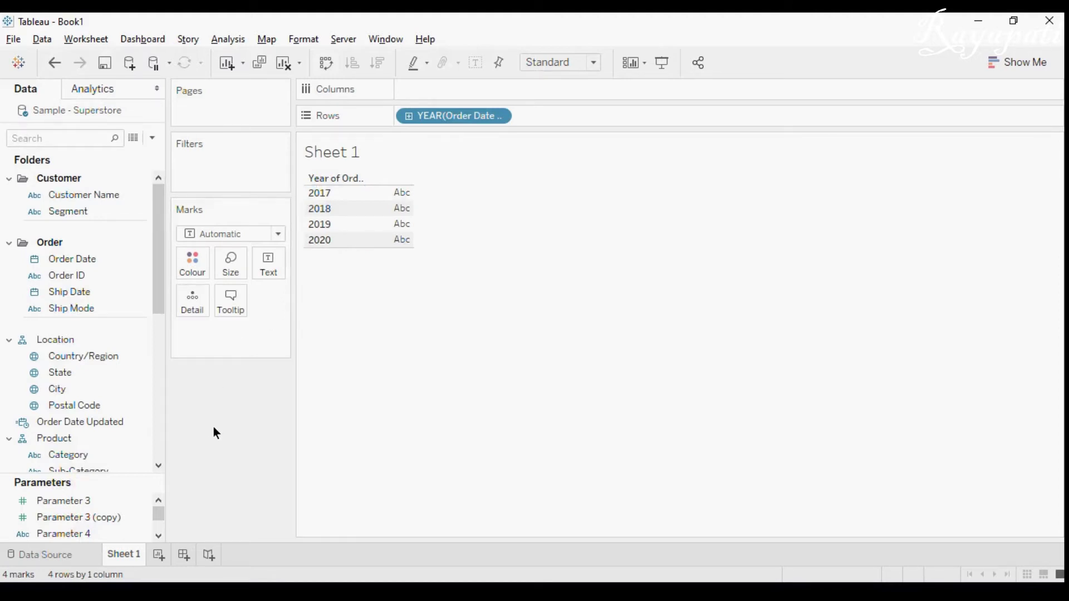
Step: Add a data source filter to Sample - Superstore on Order Date Updated, filtering by Month / Day / Year
click(44, 40)
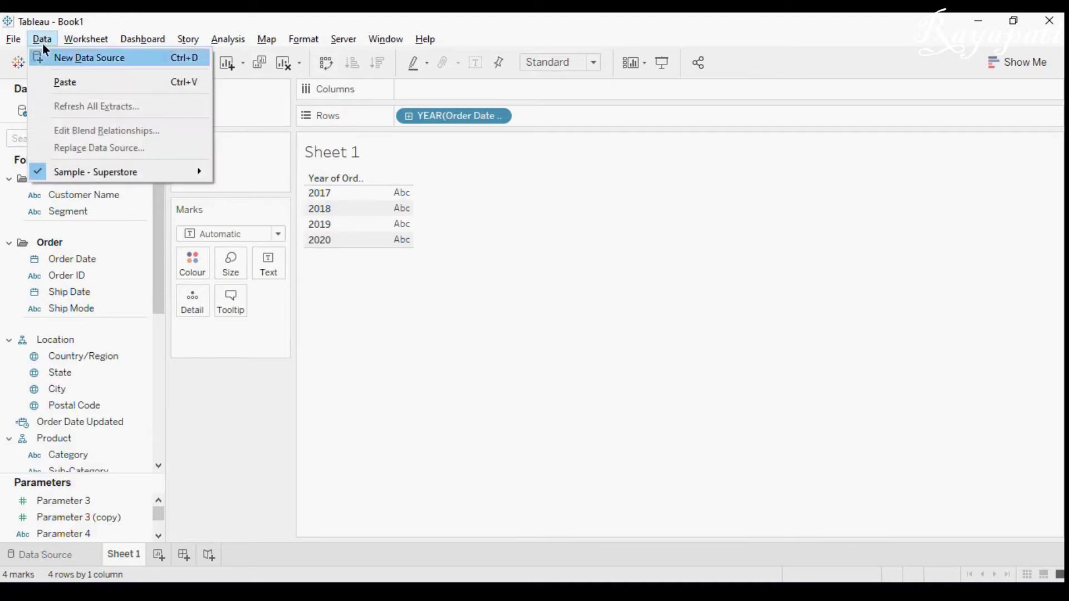
mouse_move(121, 171)
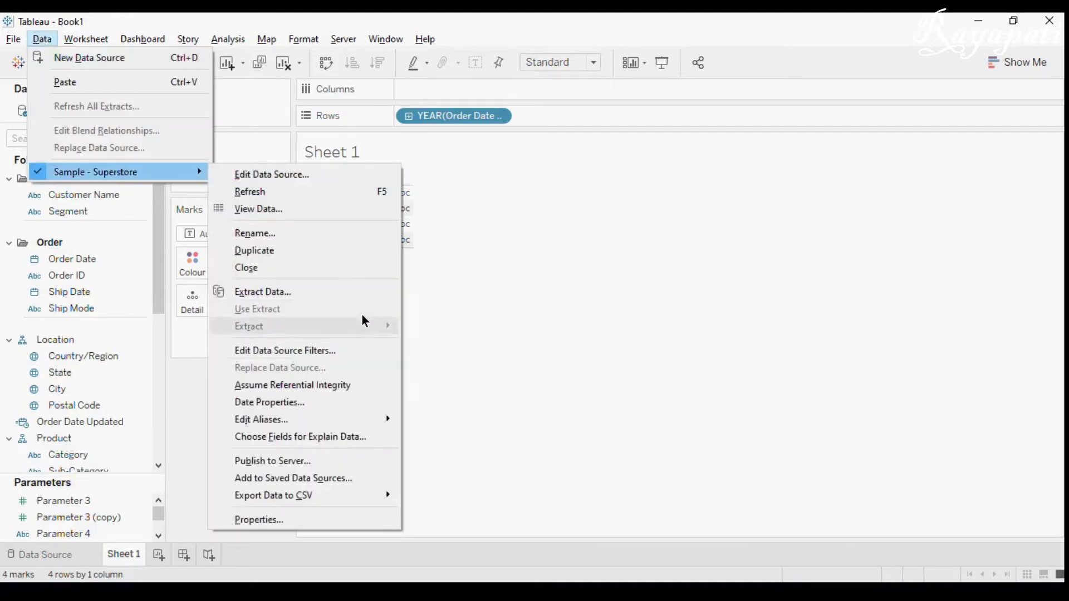
click(334, 350)
click(379, 338)
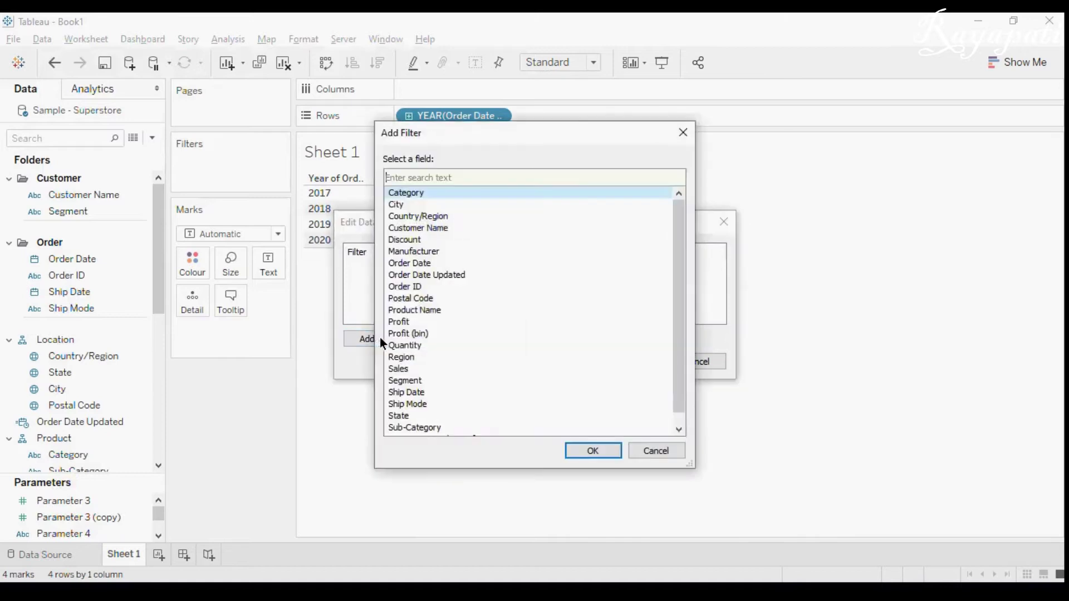
double_click(429, 275)
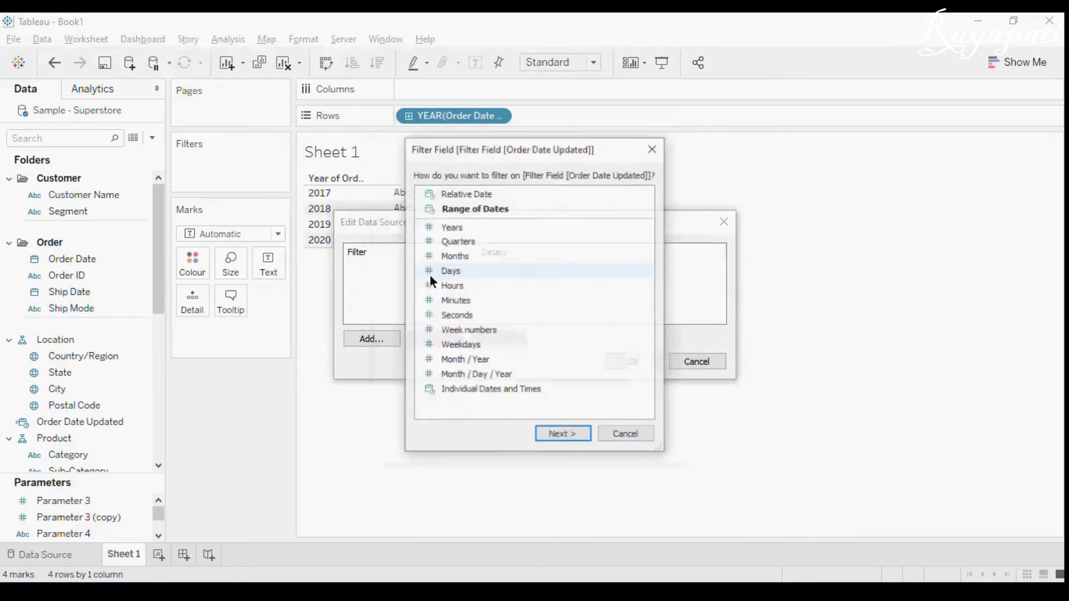
double_click(482, 371)
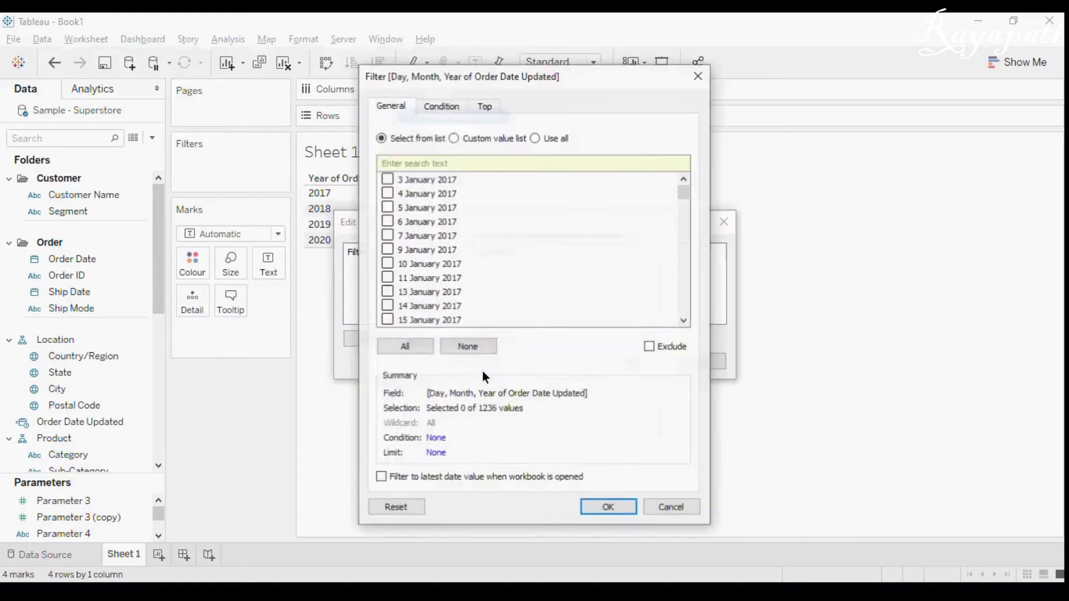
Step: Set the date filter's condition by formula to [Order Date Updated] <= TODAY()
click(442, 110)
click(381, 275)
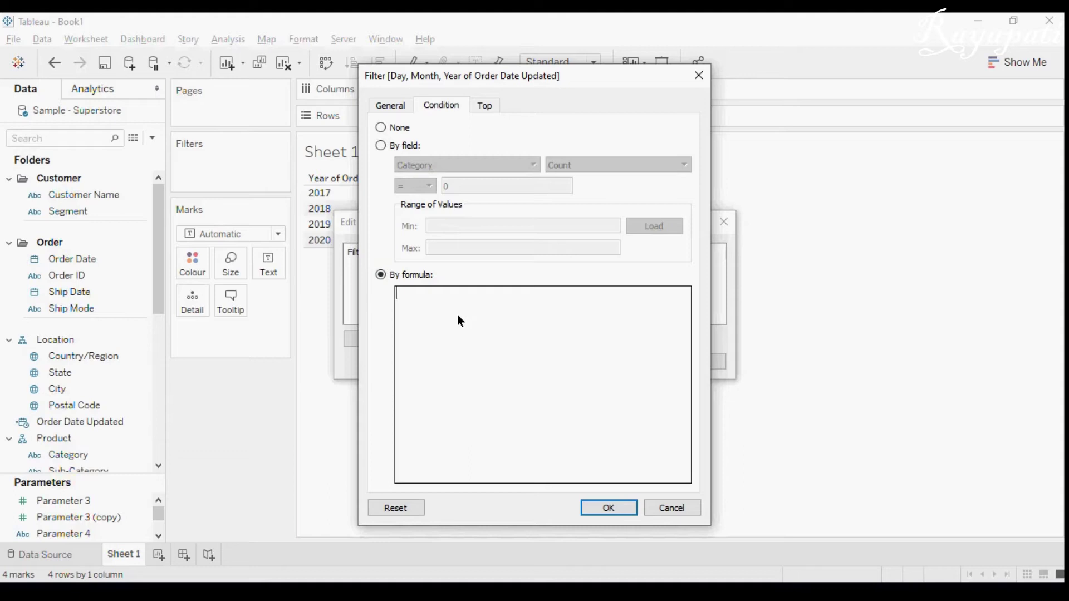
text(Ord)
click(457, 318)
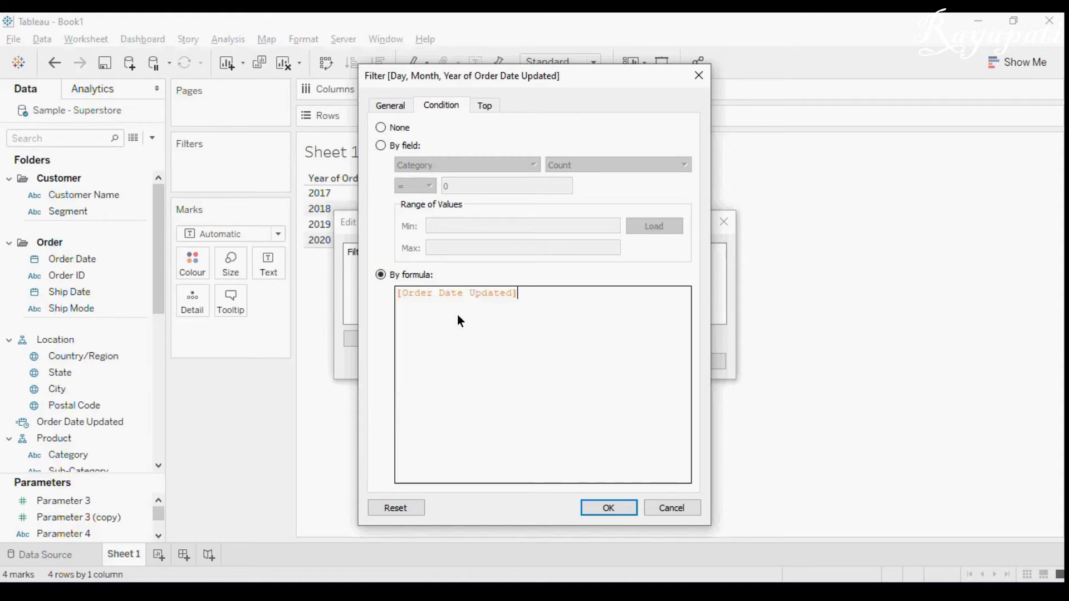
text(<= Toda)
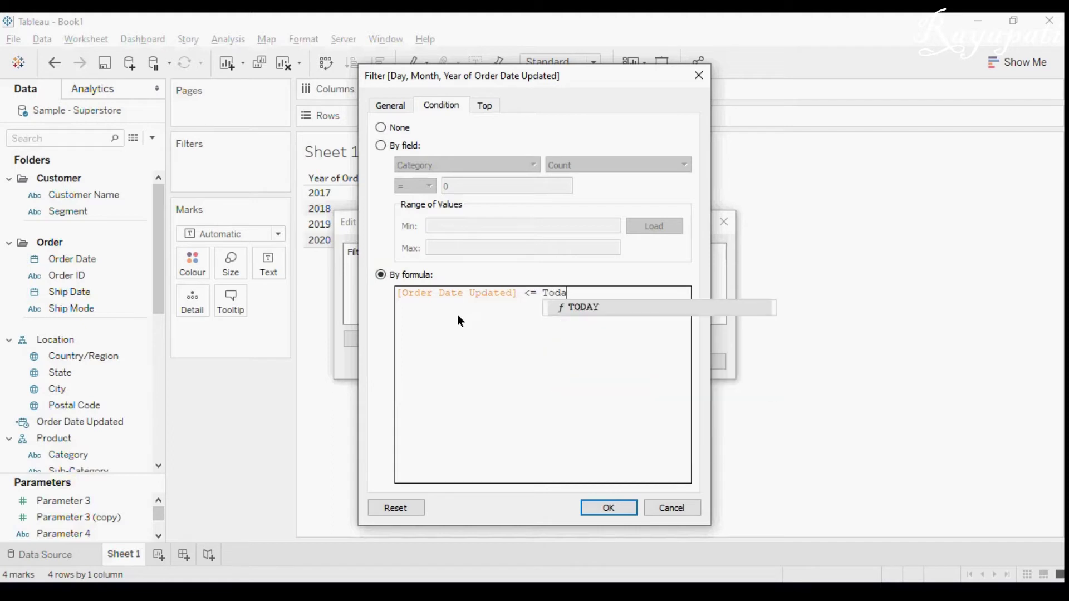
key(Return)
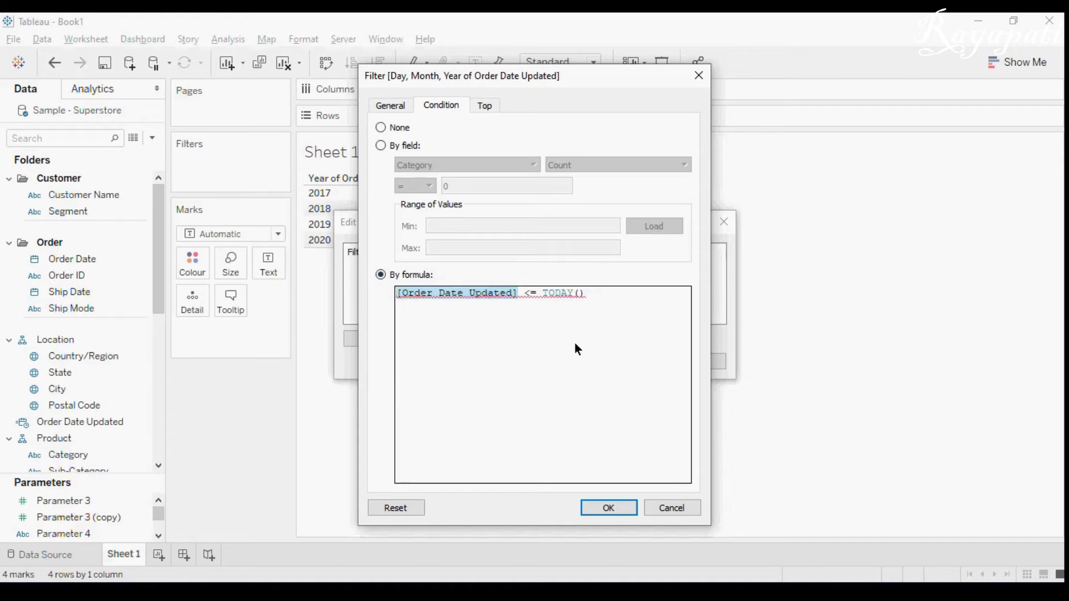
Step: Wrap the field in MAX so the condition reads Max([Order Date Updated]) <= TODAY(), and apply the data source filter
click(500, 294)
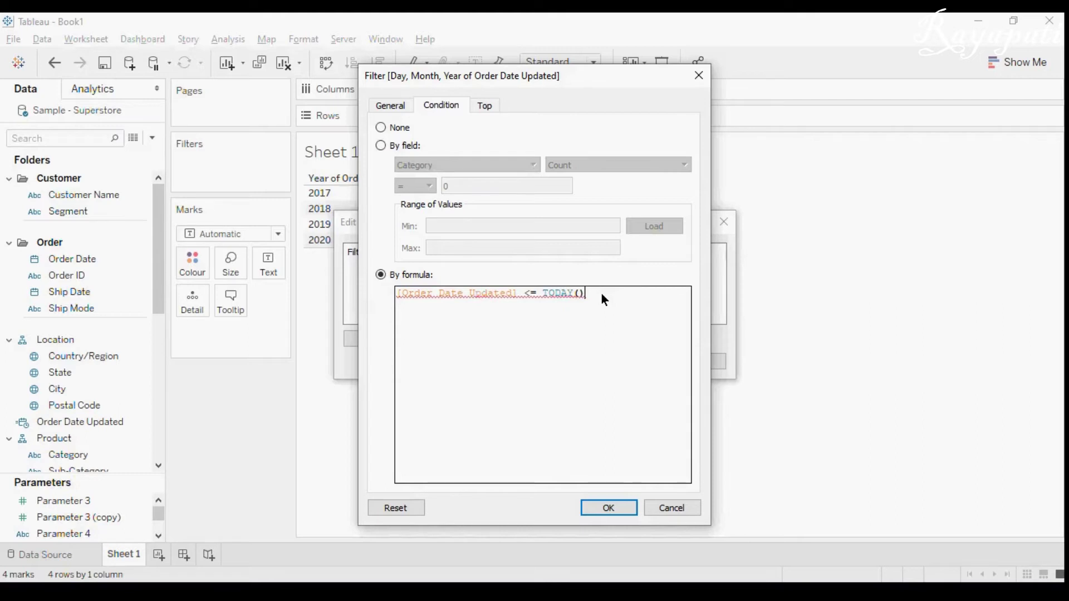
mouse_move(397, 295)
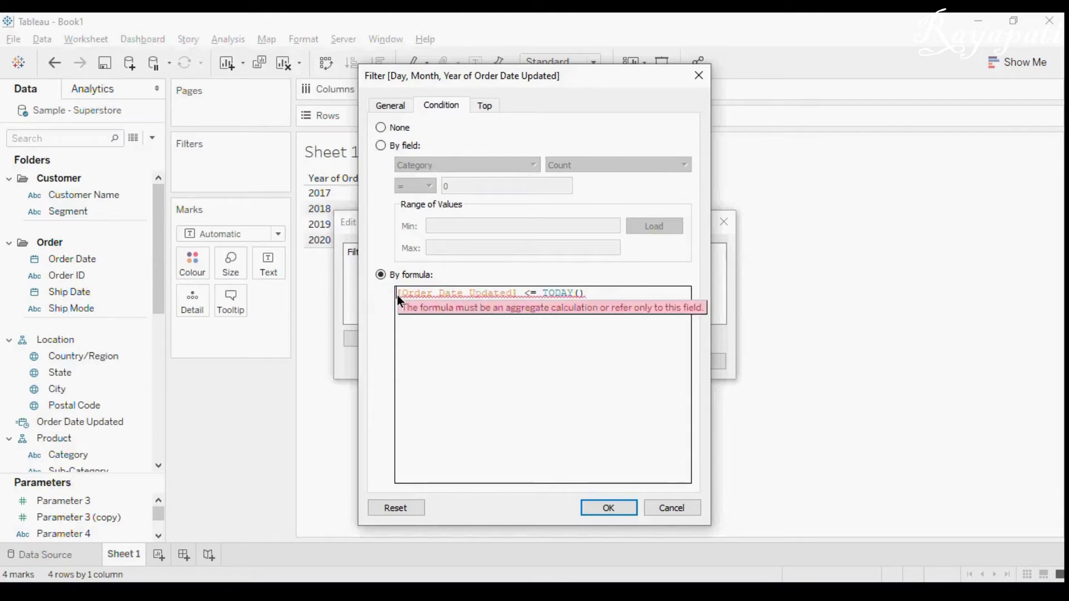
drag(522, 296, 459, 295)
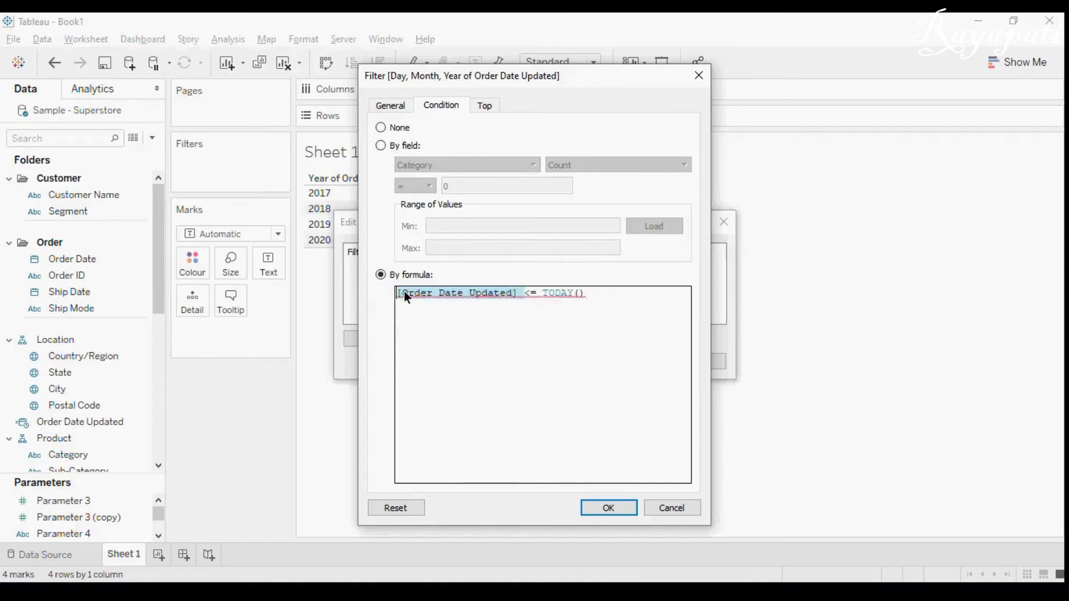
click(471, 338)
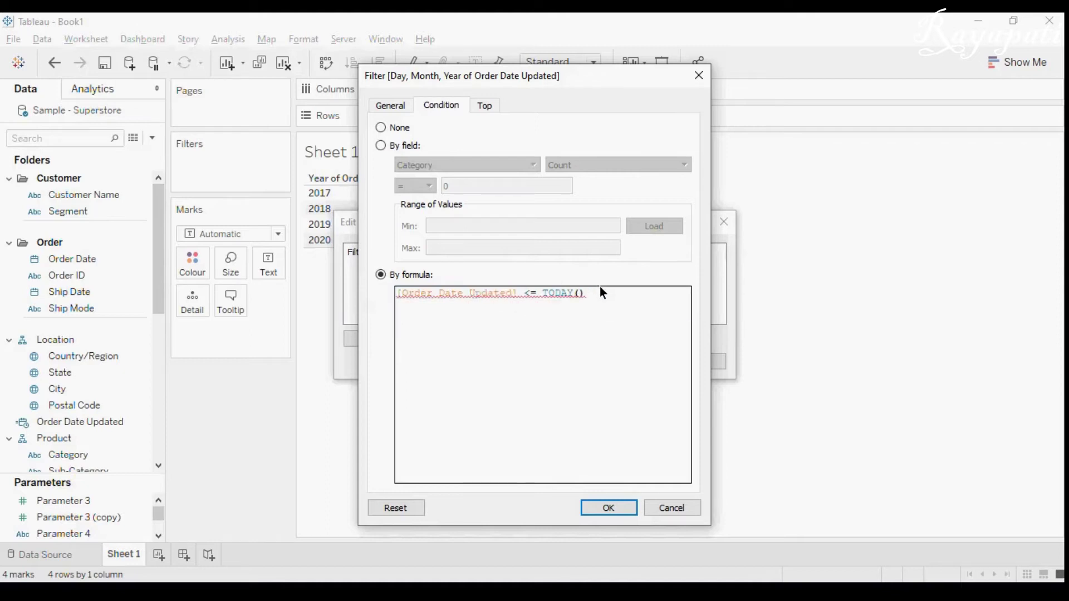
drag(592, 293, 538, 293)
click(472, 349)
click(398, 296)
text(Max()
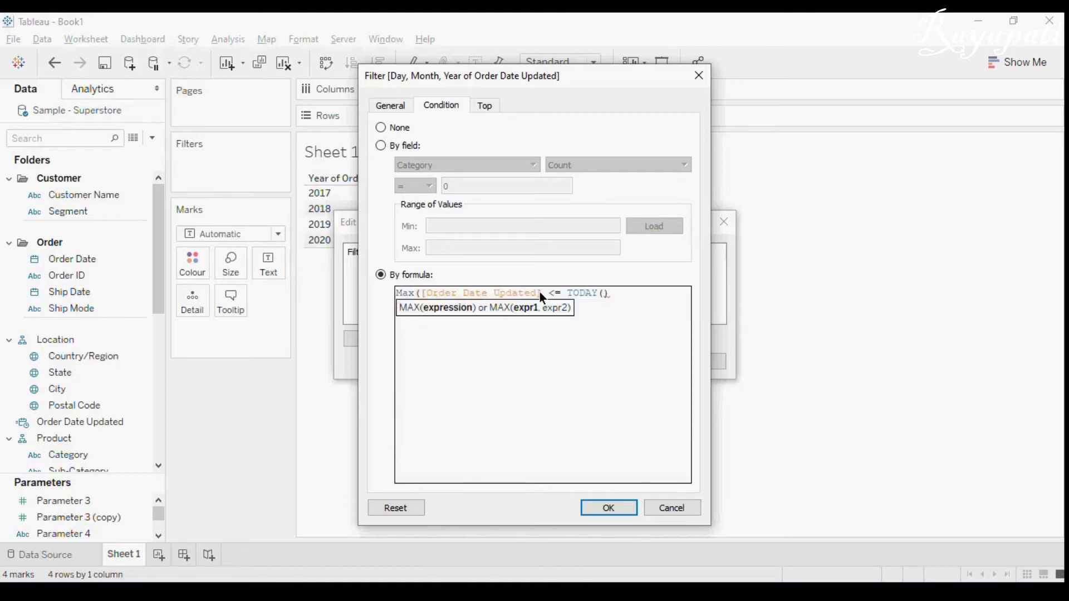
text())
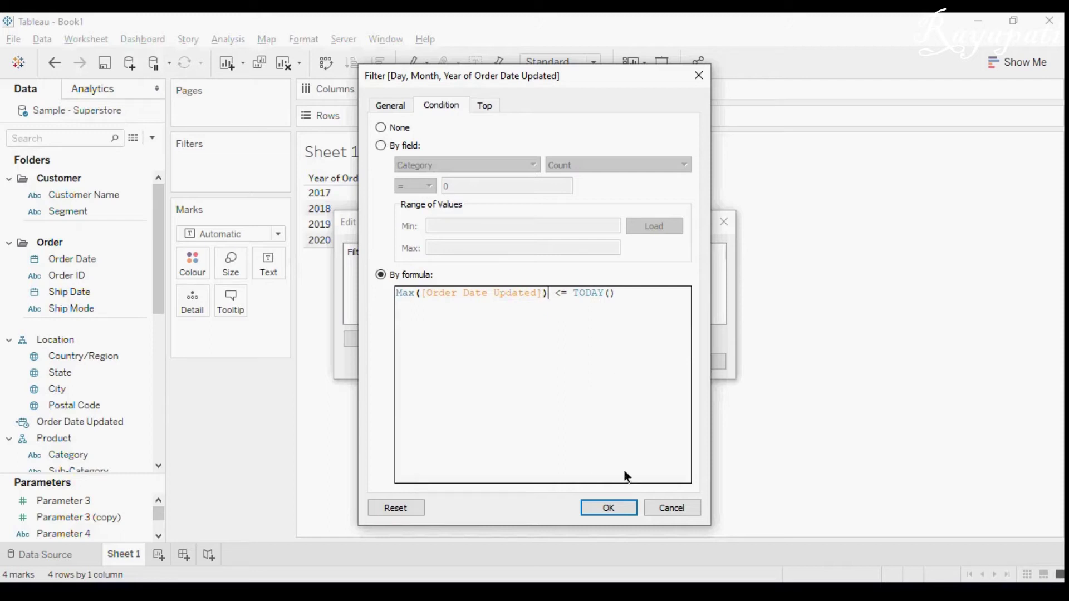
click(609, 509)
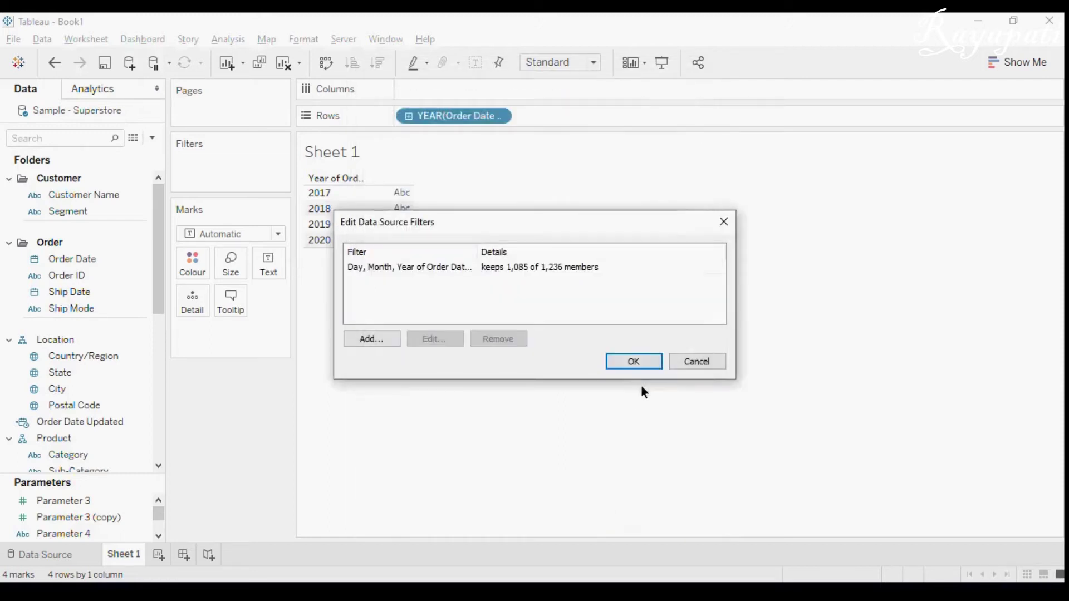
click(634, 363)
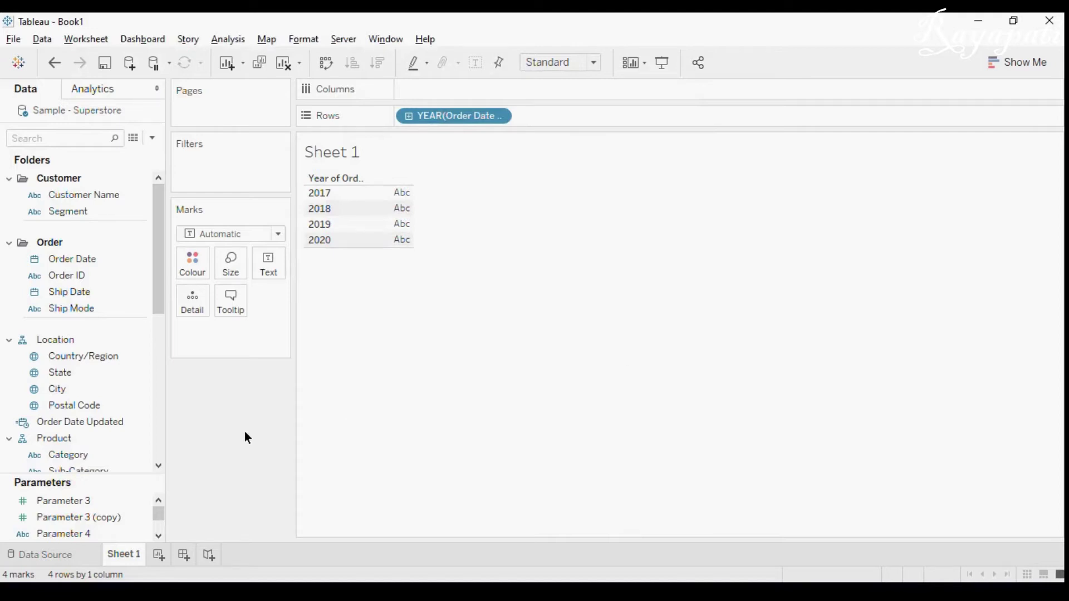
Step: Hide the original Order Date field and move Order Date Updated into the Order folder
click(114, 259)
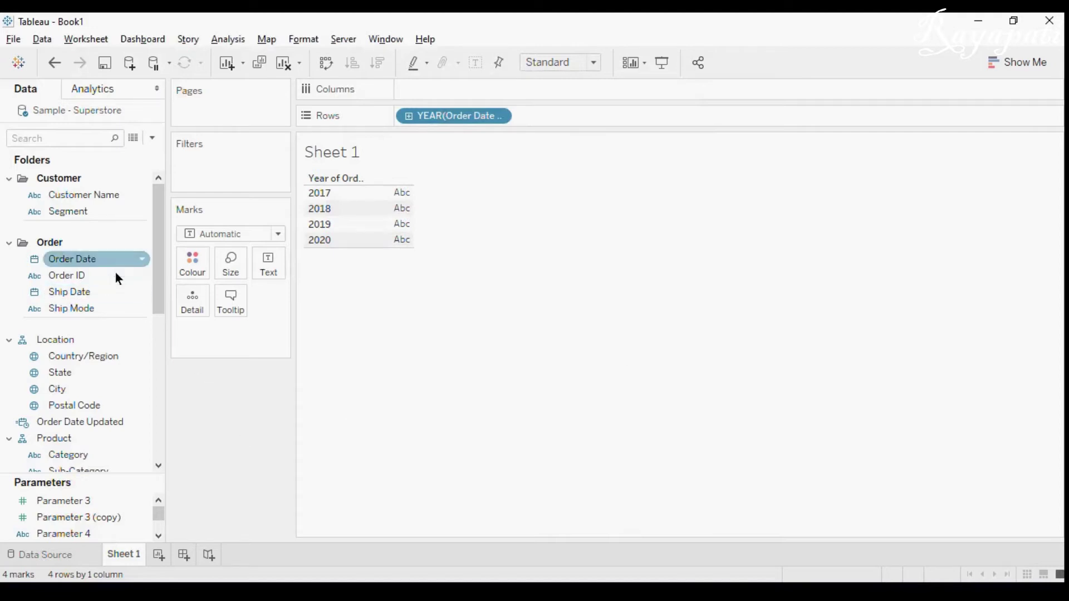
right_click(73, 259)
click(121, 354)
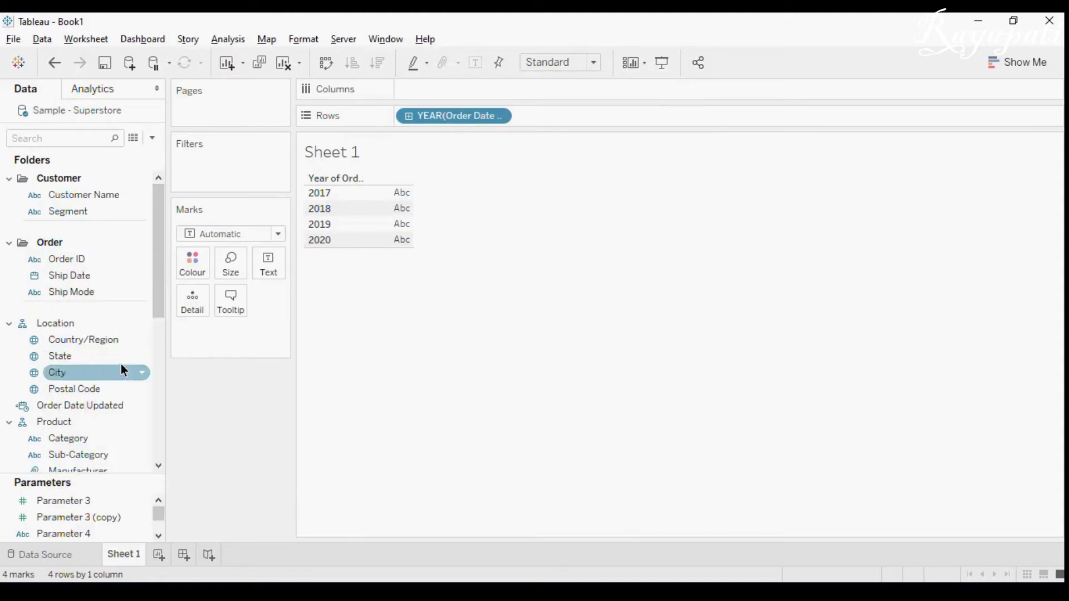
drag(79, 412, 74, 249)
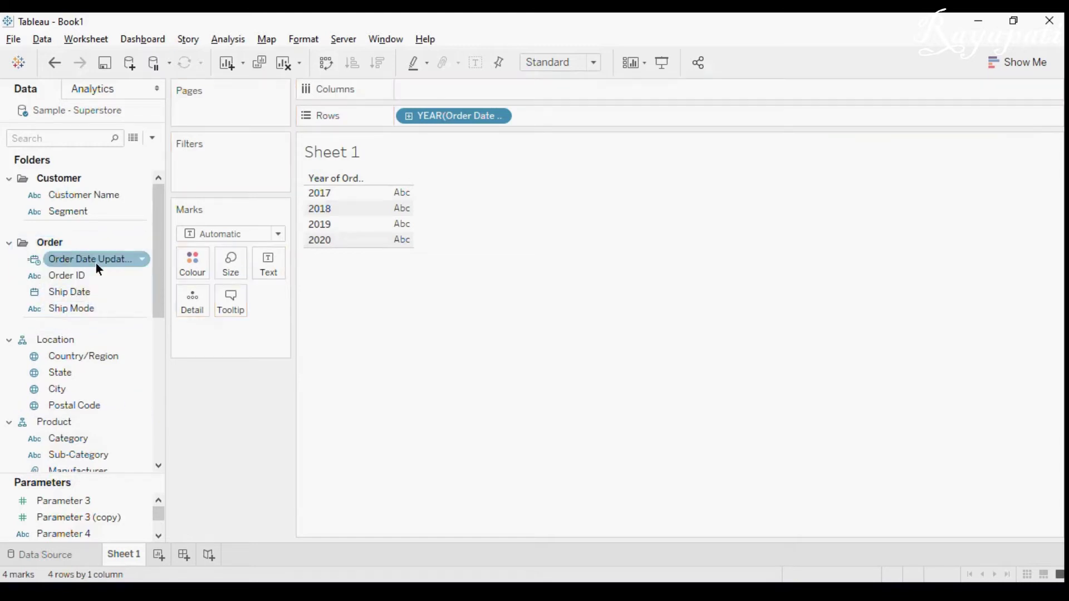
right_click(96, 263)
click(240, 420)
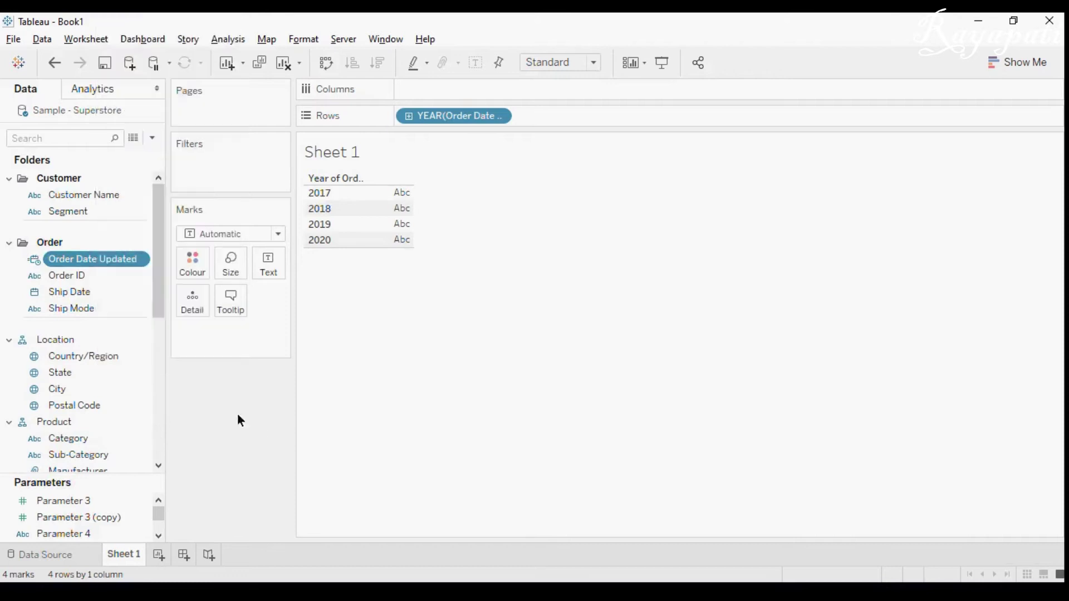
Step: Create a custom date from Order Date Updated with Week numbers detail as a Date Part
right_click(106, 259)
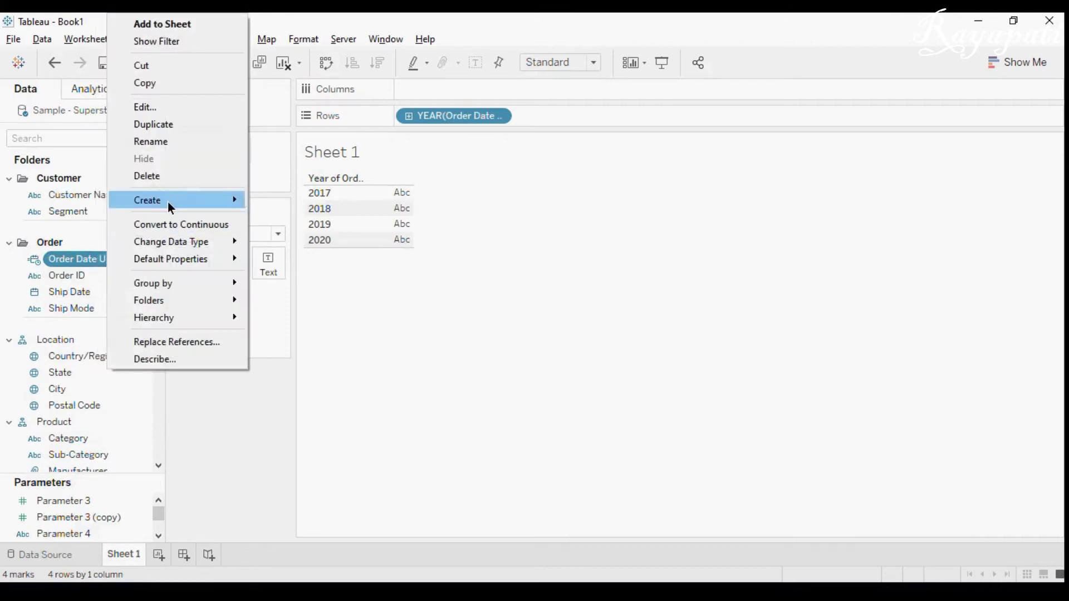
mouse_move(161, 198)
click(321, 270)
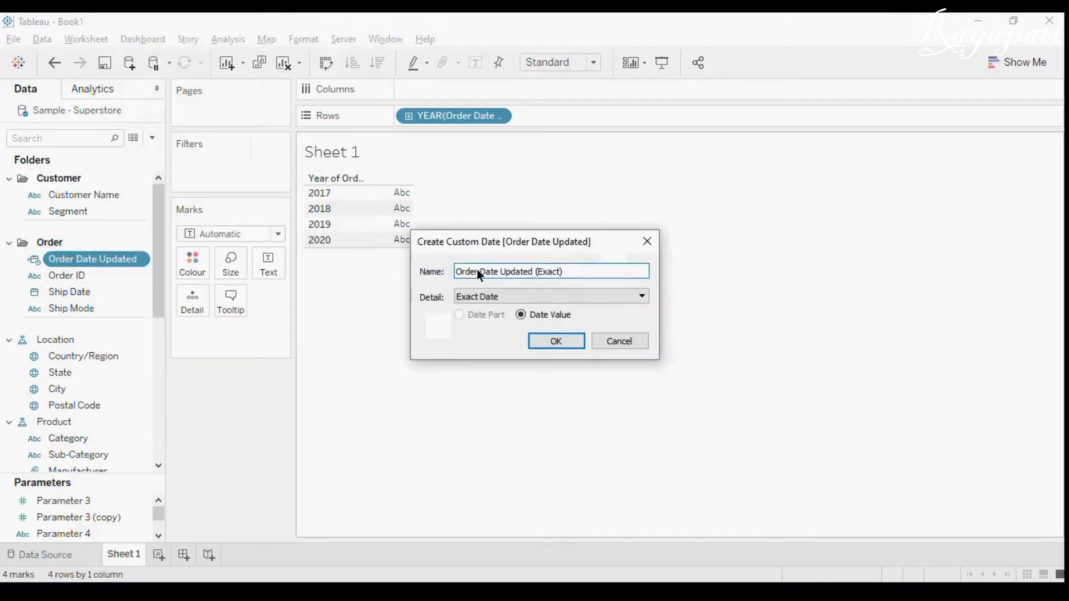
click(563, 297)
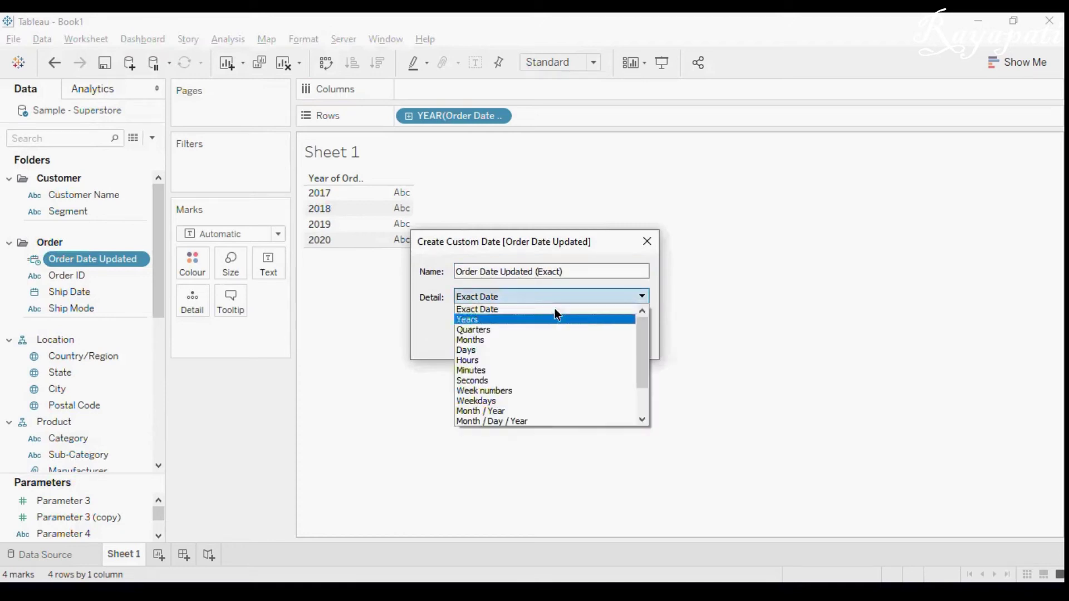
click(510, 392)
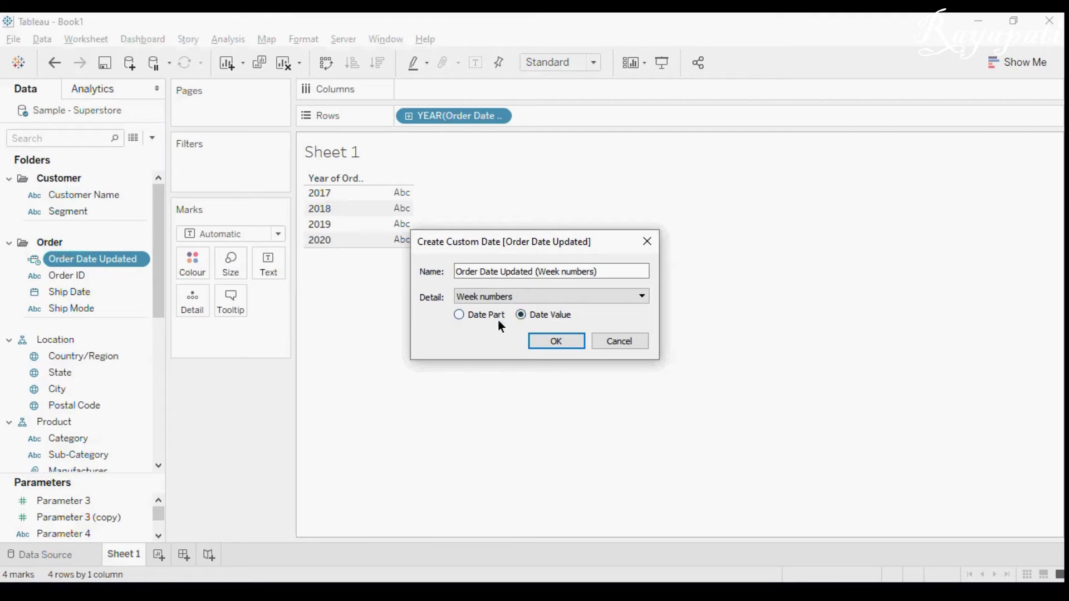
click(460, 315)
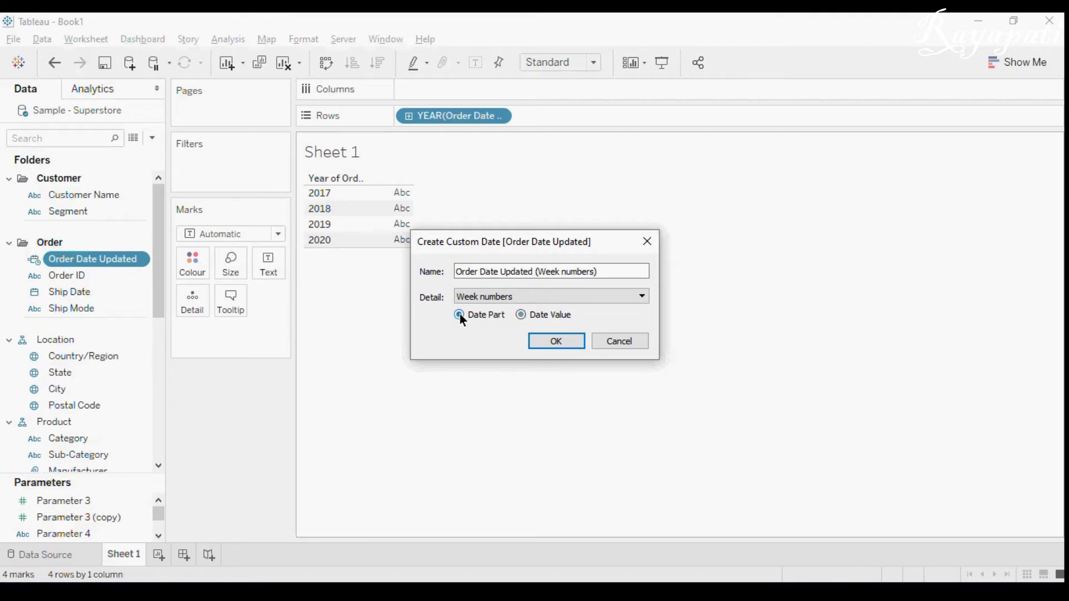
click(552, 341)
Step: Remove the year of Order Date Updated from the view and place the Week numbers custom date on Columns
drag(466, 122, 262, 431)
drag(81, 426, 457, 121)
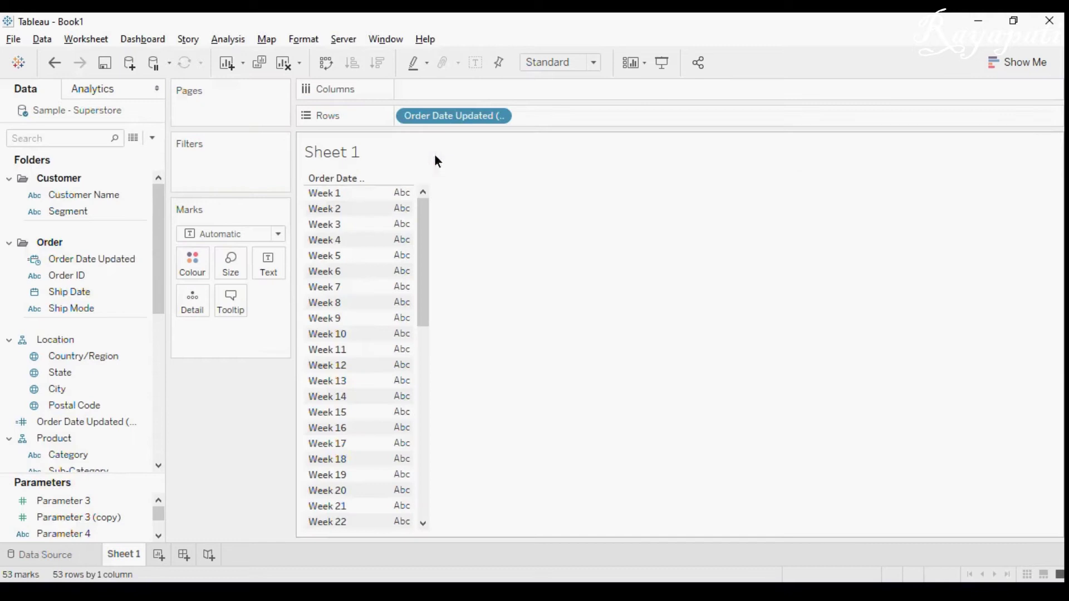
drag(423, 243, 423, 503)
drag(431, 125, 443, 91)
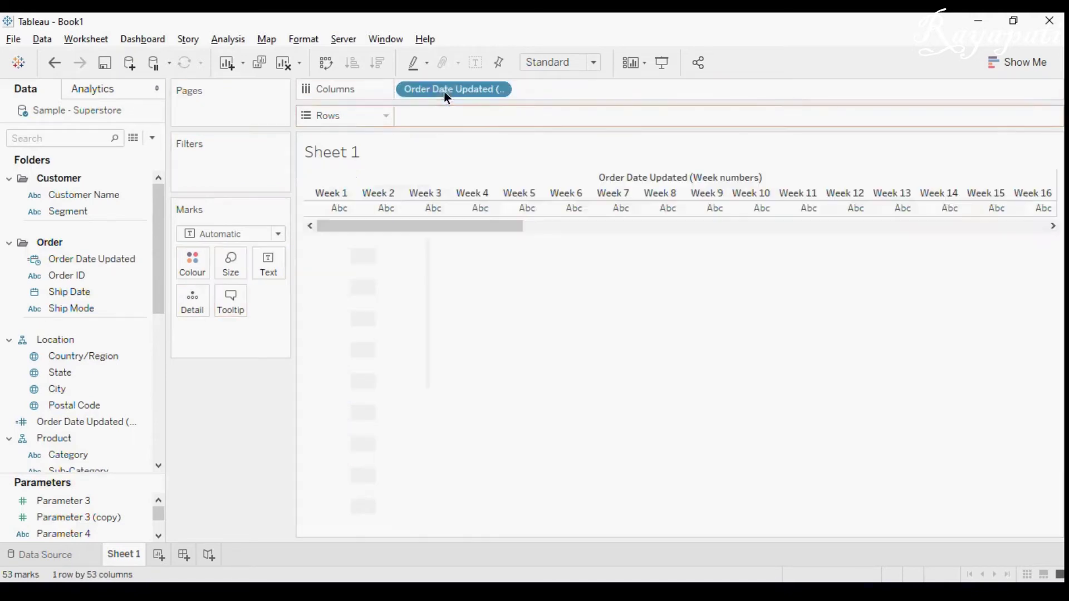
Step: Create a custom date from Order Date Updated with Month / Day / Year detail
right_click(85, 265)
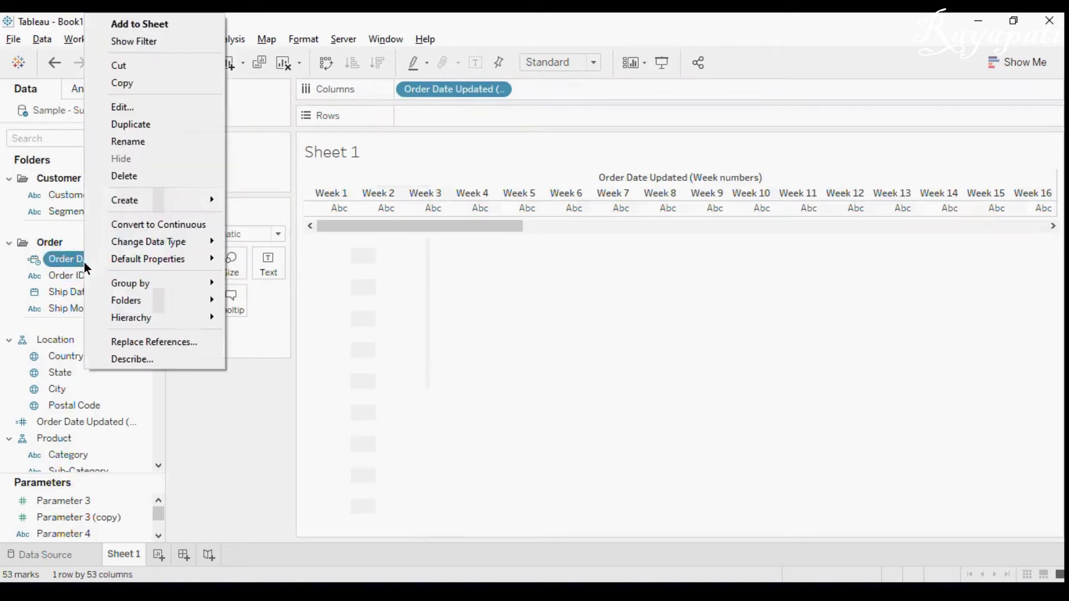
mouse_move(160, 207)
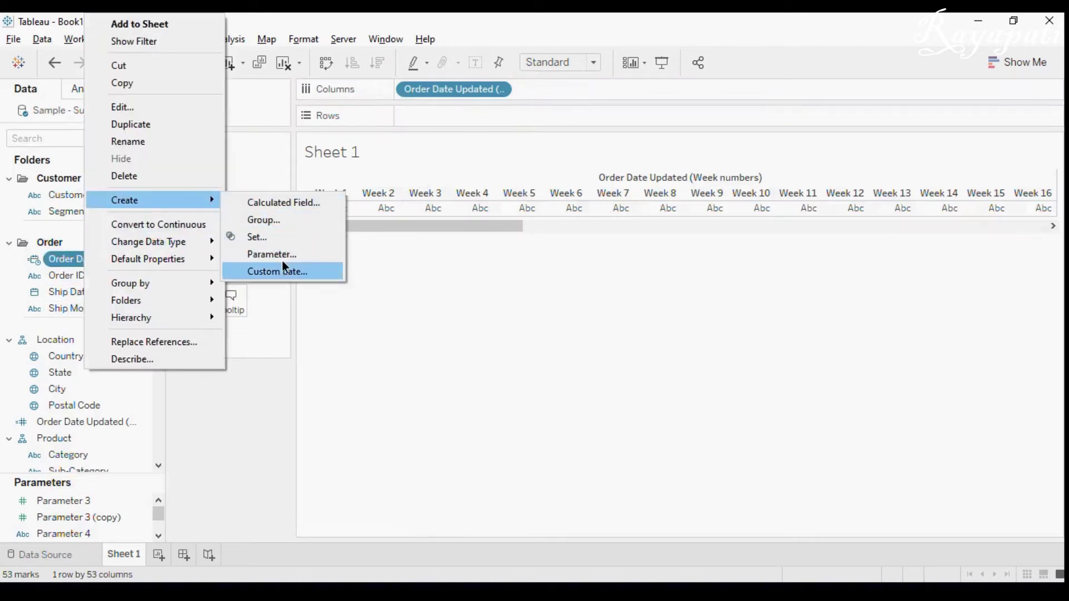
click(282, 273)
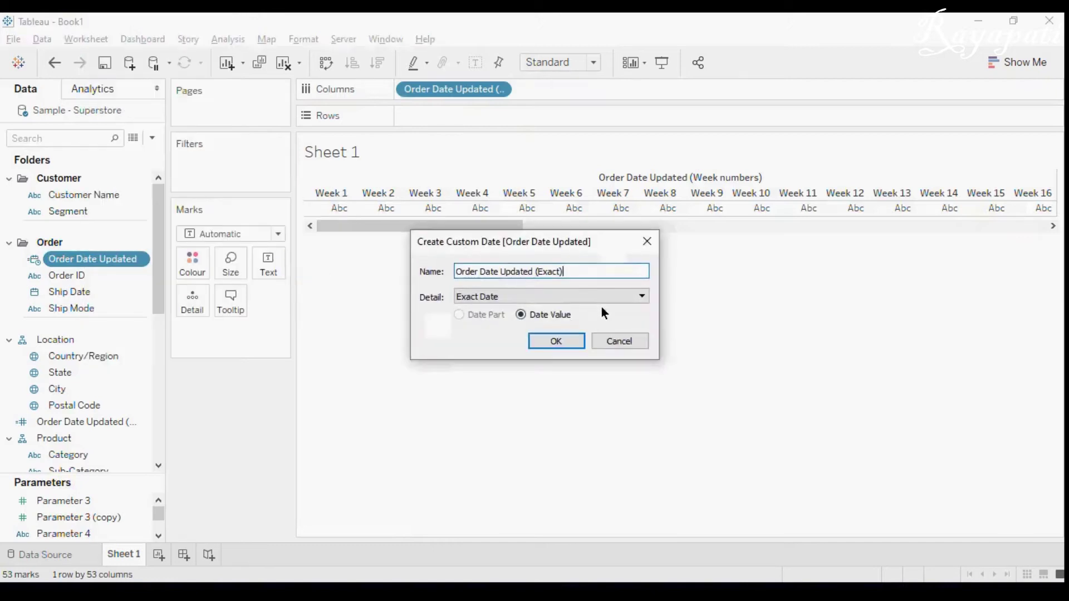
click(603, 297)
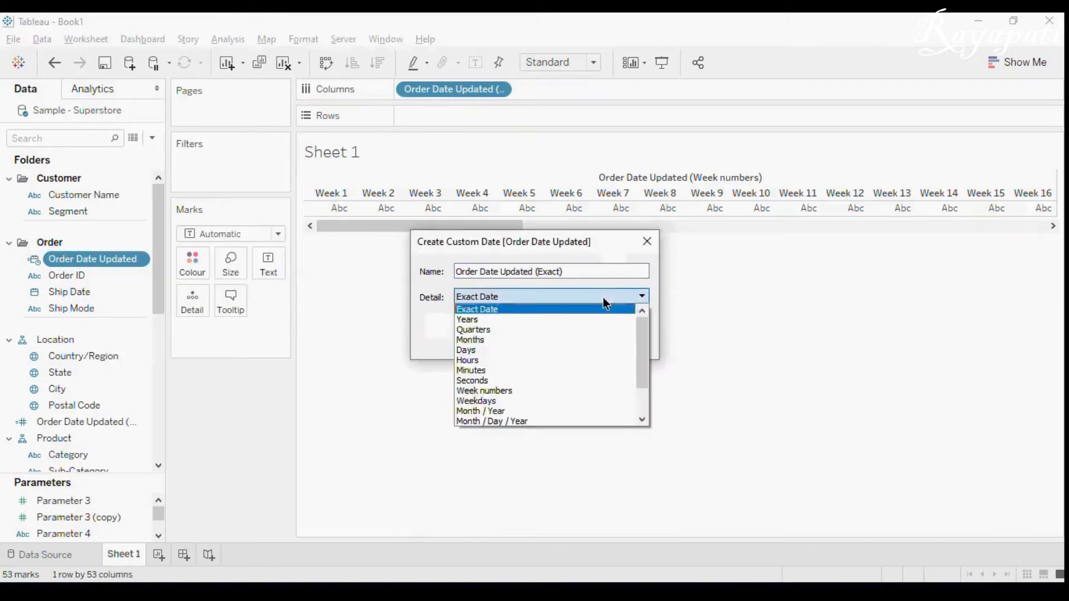
click(519, 422)
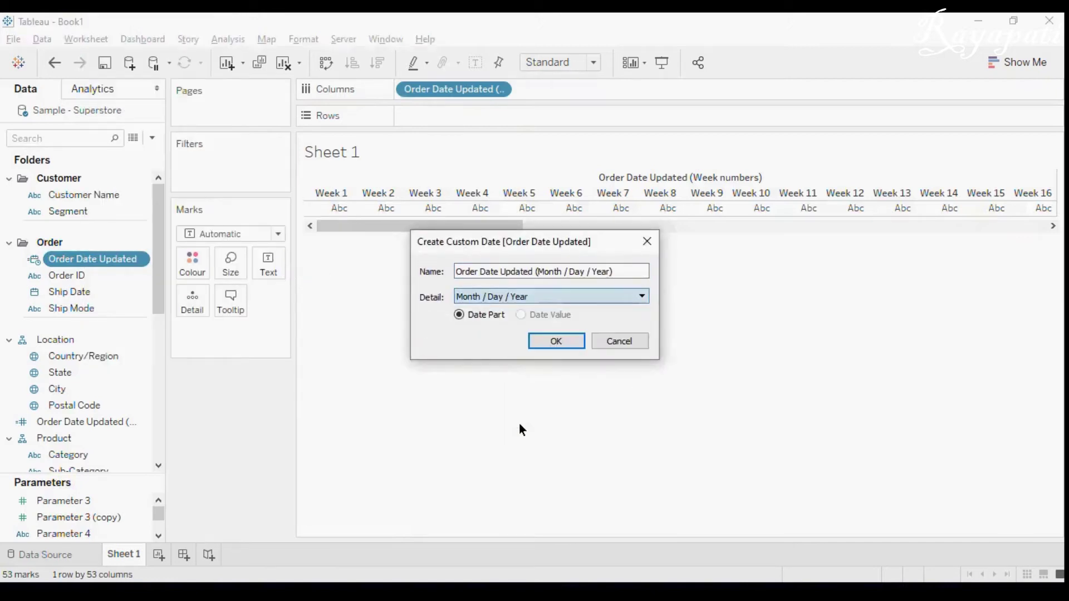
click(557, 341)
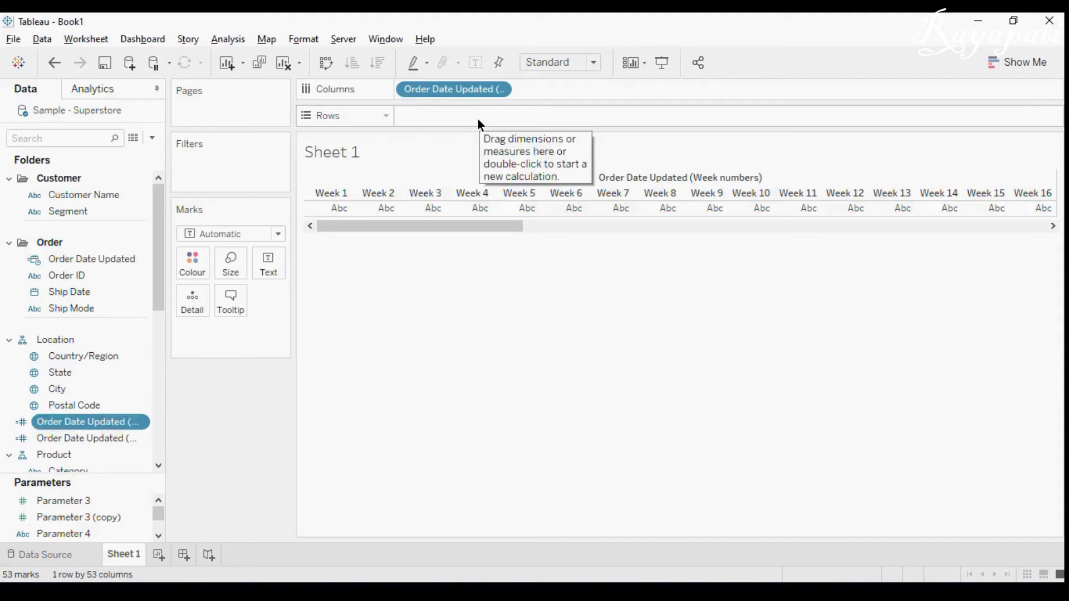
Step: Review the Relative period filtering description and example charts in the browser before returning to Tableau
key(alt+Tab)
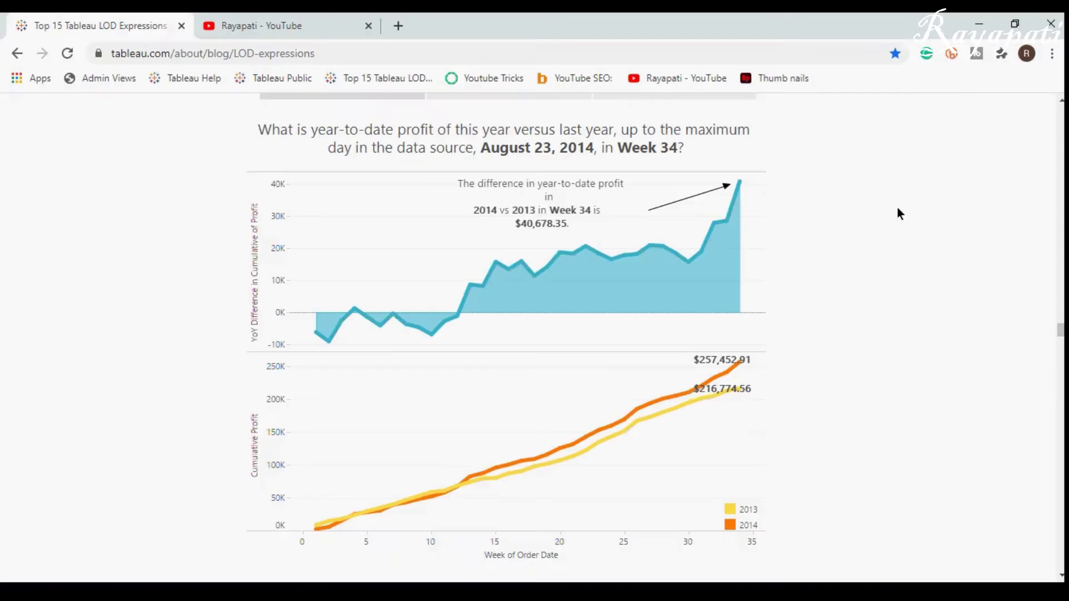
scroll(897, 212, up, 5)
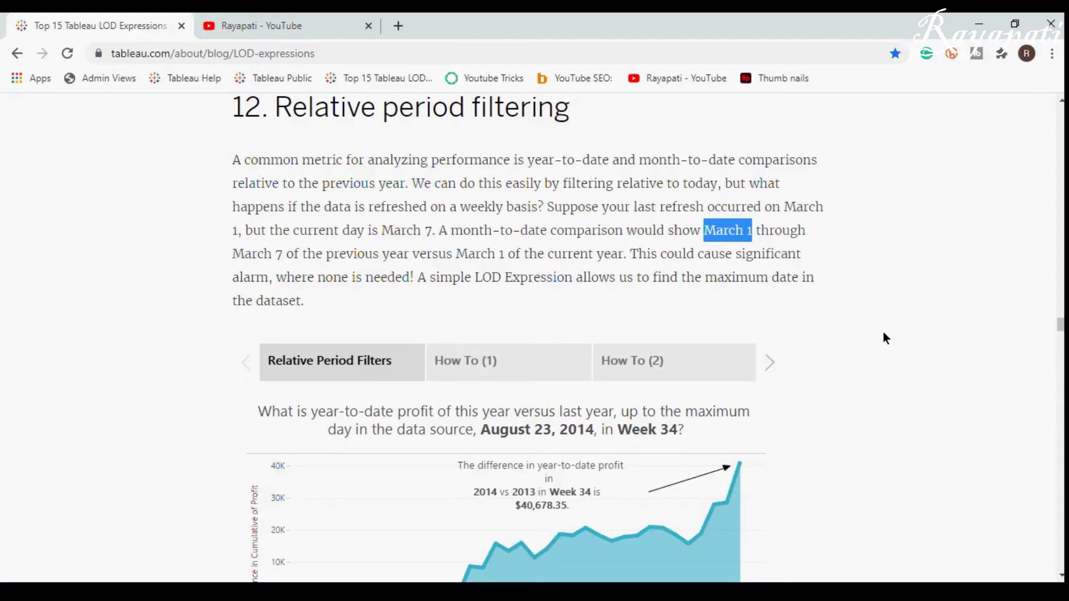
key(alt+Tab)
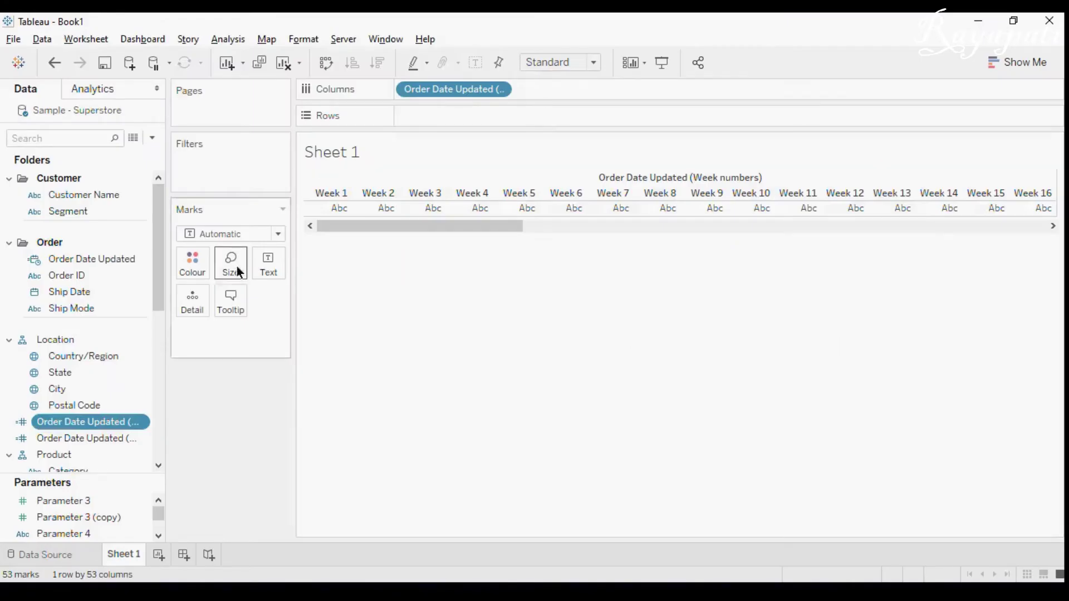
Step: Create a calculated field named Current Year Ytd with the condition If YEAR([Order Date Updated]) = YEAR(TODAY()) and [Order Date Updated] <= TODAY()
click(228, 39)
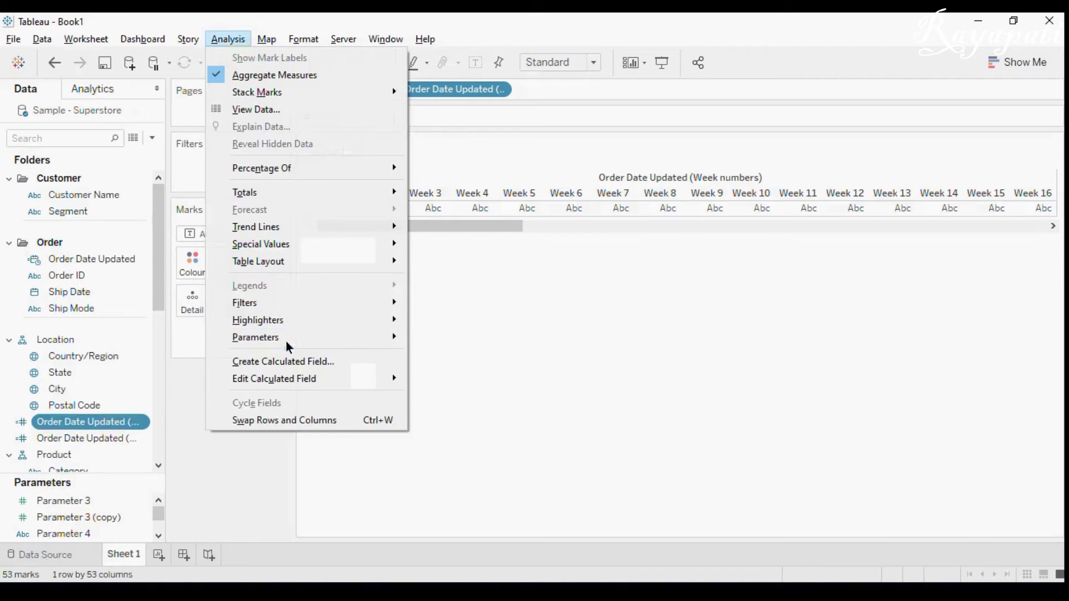
click(284, 361)
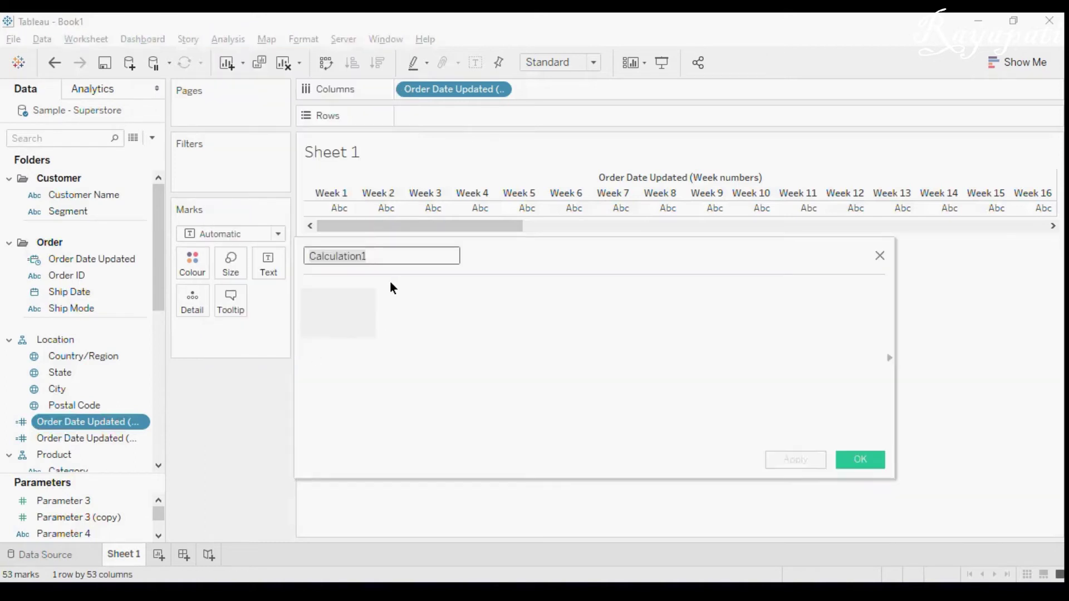
text(Current Ye)
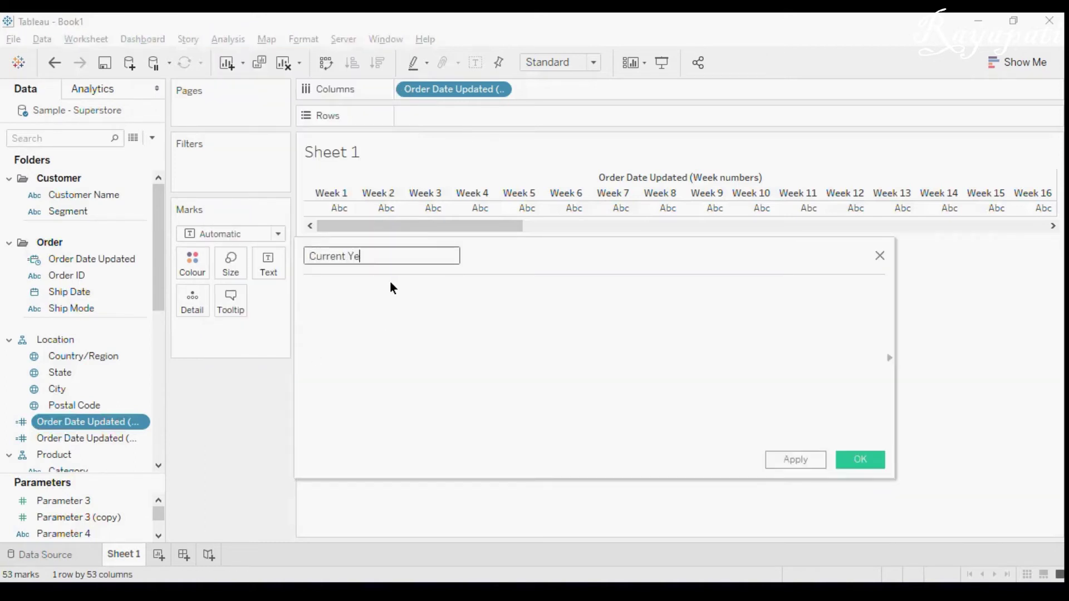
text(ar Ytd)
click(396, 294)
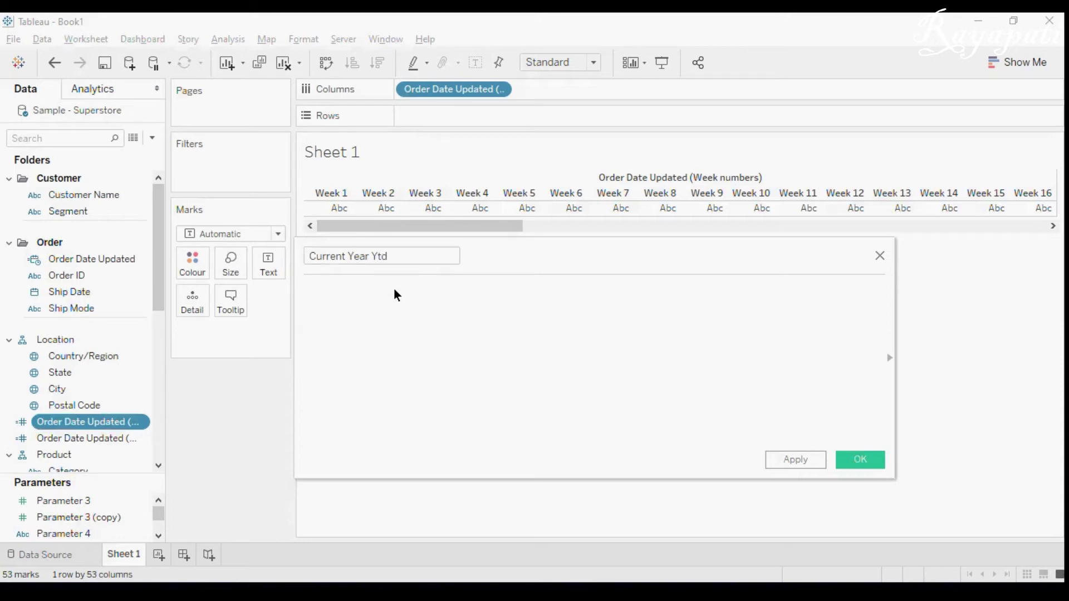
text(If)
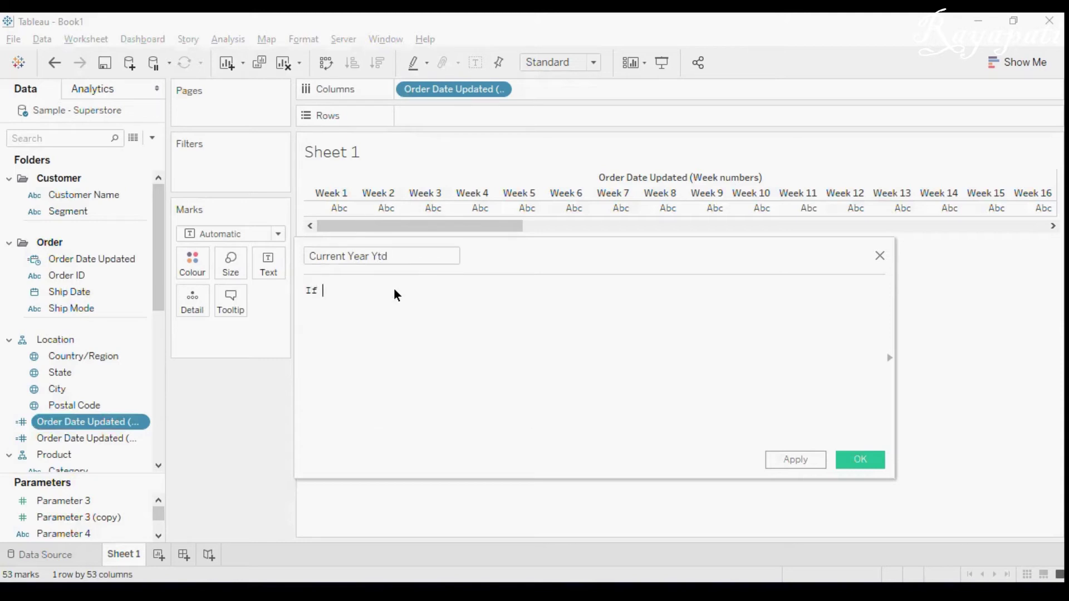
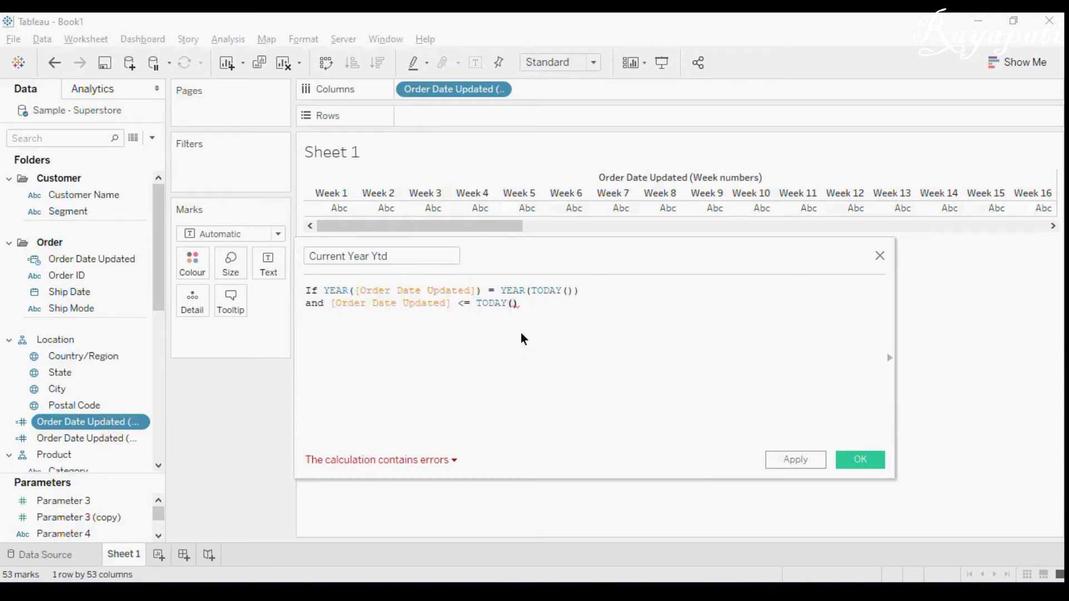
key(Return)
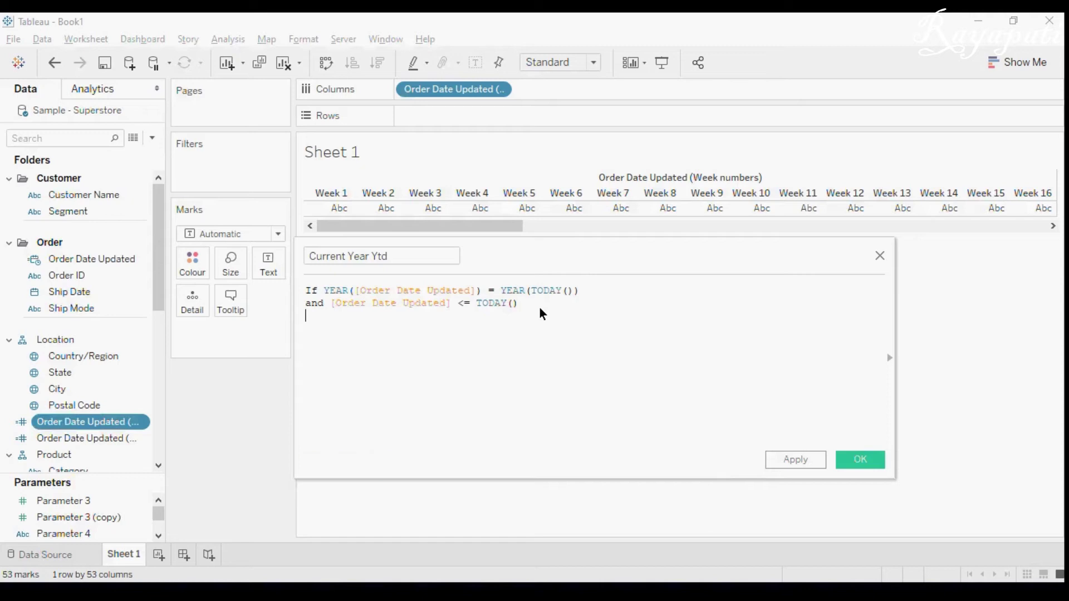
Step: Complete the Current Year Ytd formula with Then SUM([Sales]), Else Null and End on separate lines
text(Then SUM(Sales)
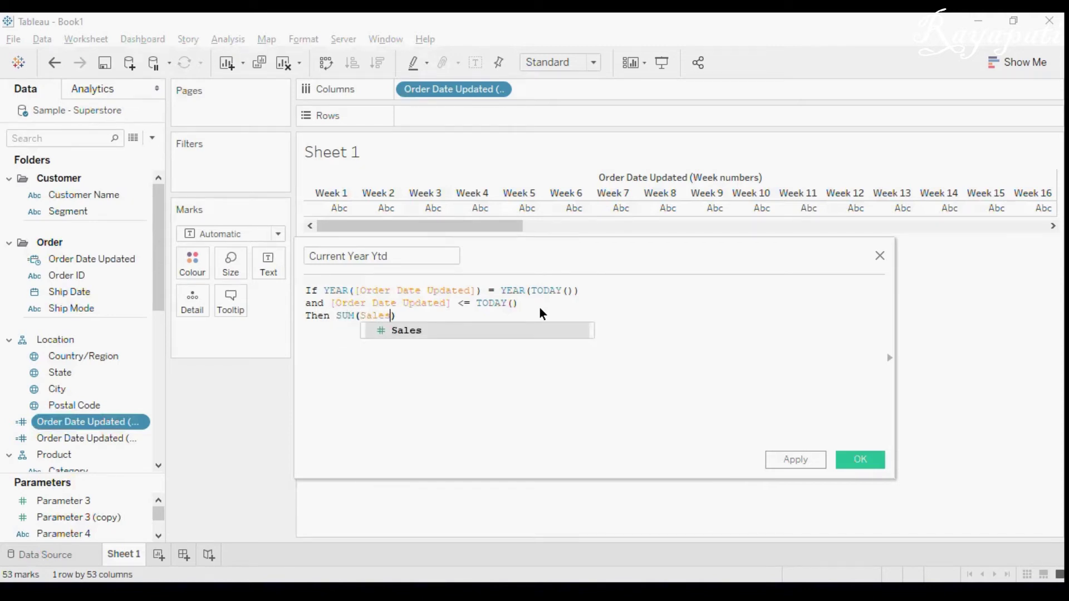
key(Return)
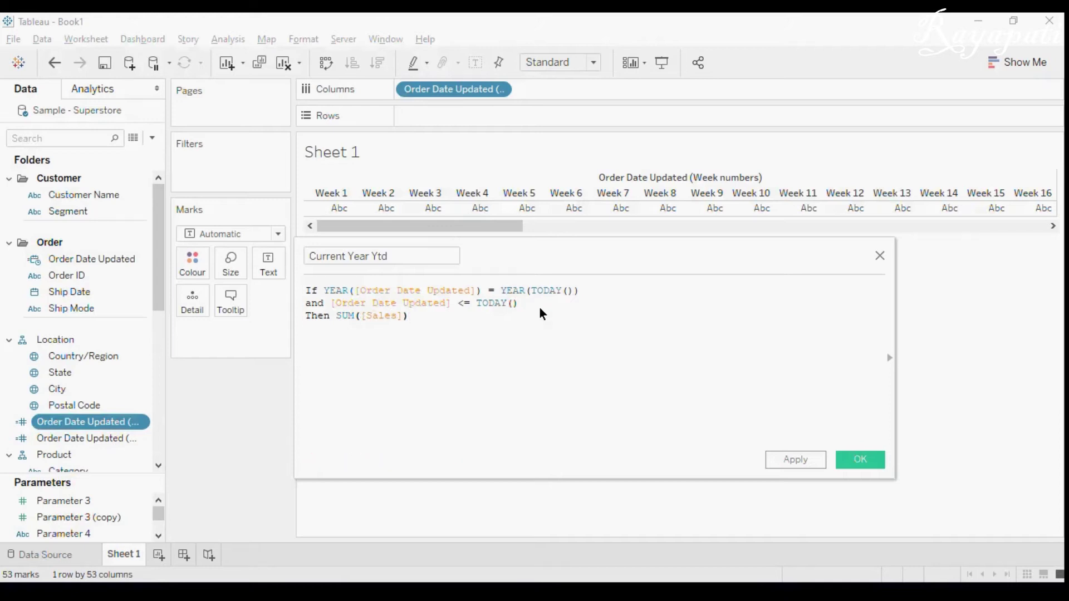
key(Return)
text(Else Null)
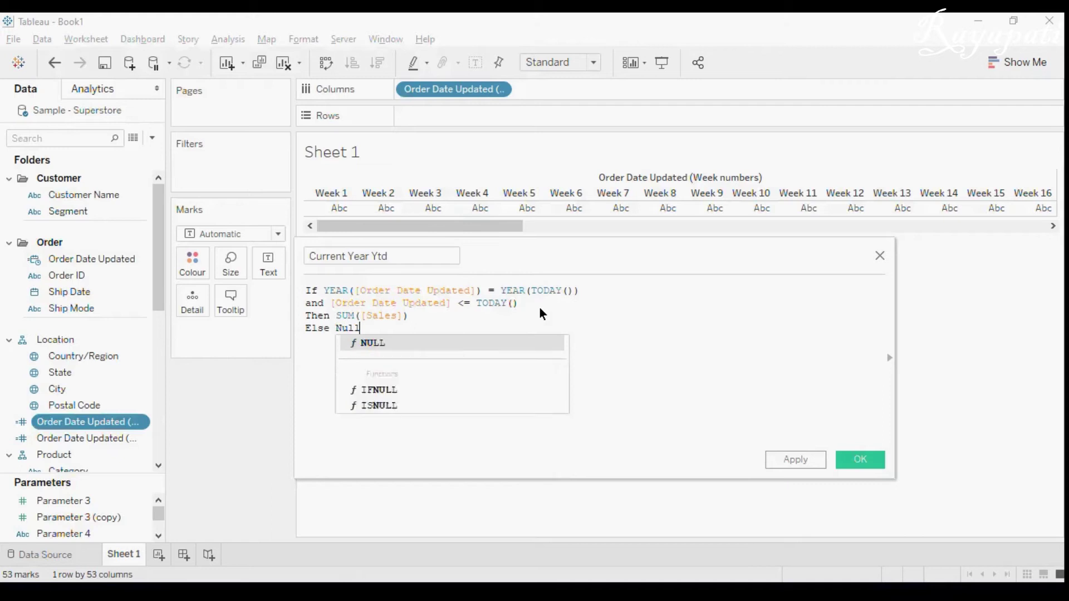
key(Return)
text(End)
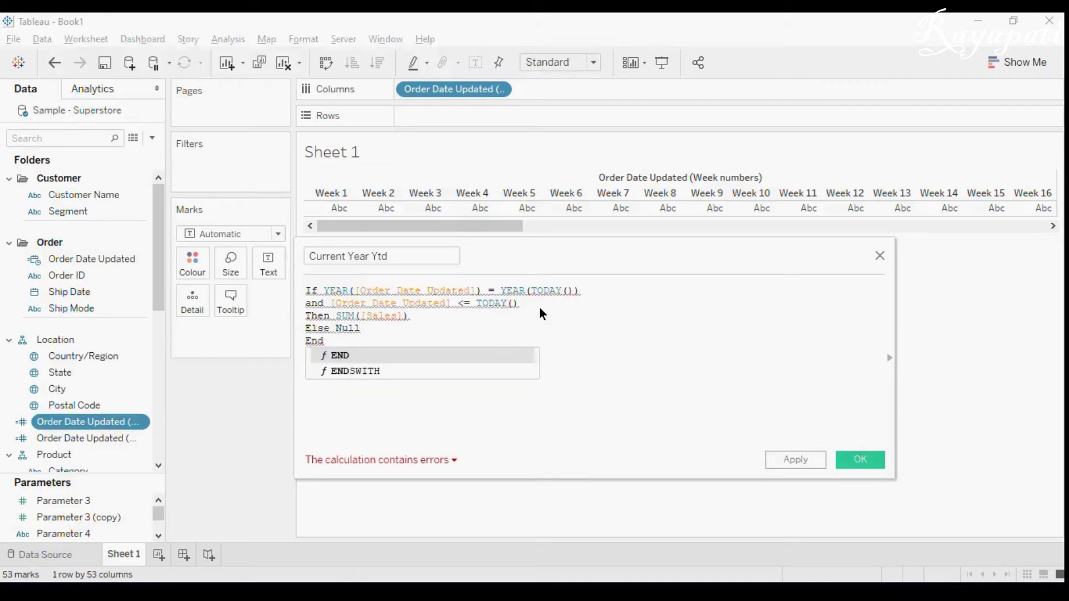
Step: Examine the formula's error details and compare the YEAR([Order Date Updated]) condition with the SUM([Sales]) result
click(399, 462)
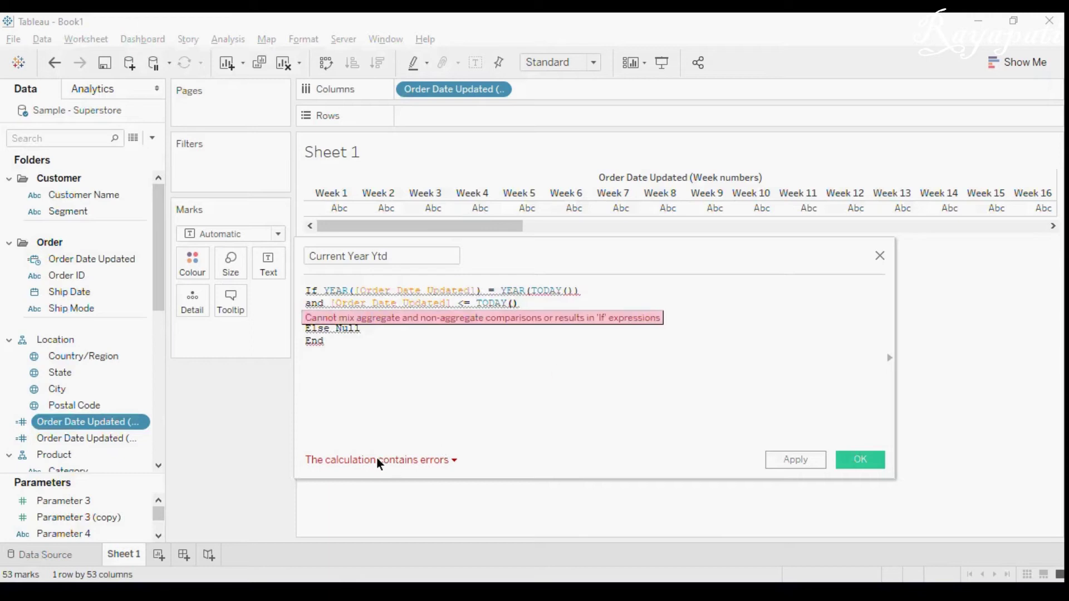
click(353, 462)
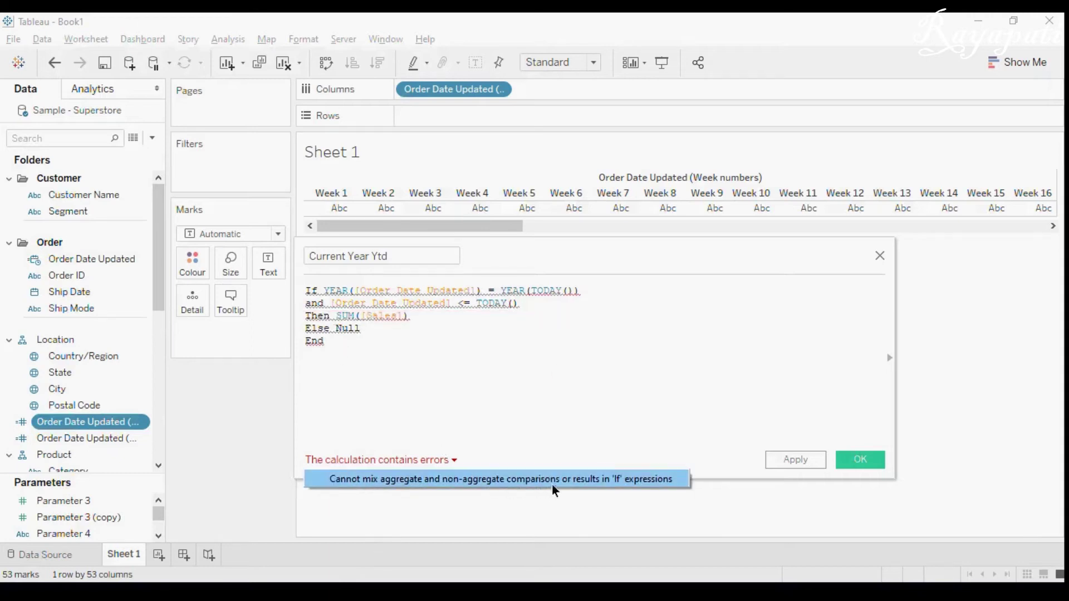
click(452, 359)
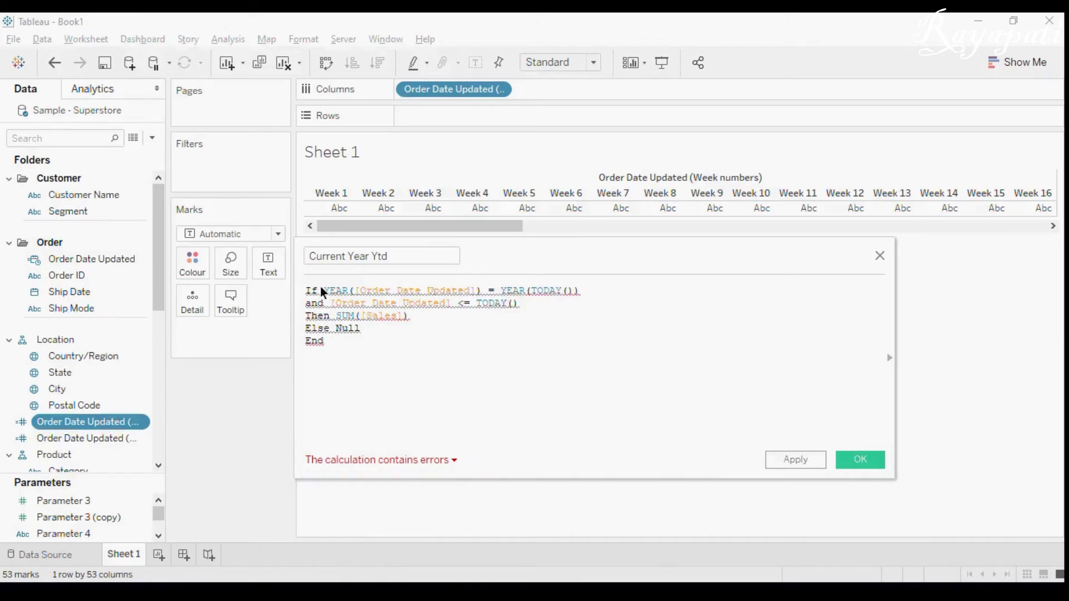
drag(322, 290, 482, 291)
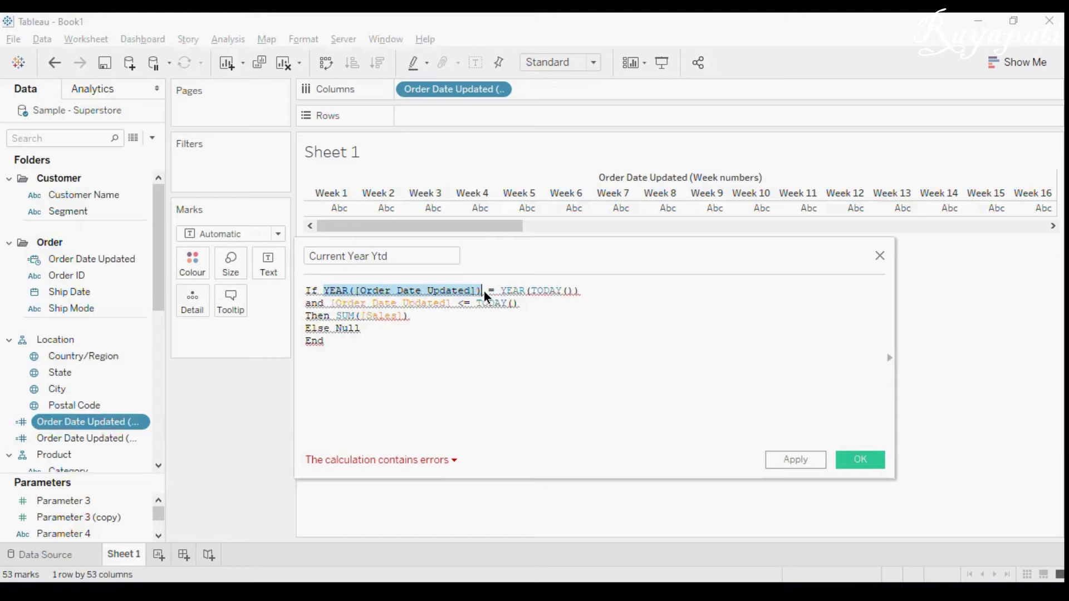
click(452, 325)
click(336, 315)
drag(337, 316, 407, 316)
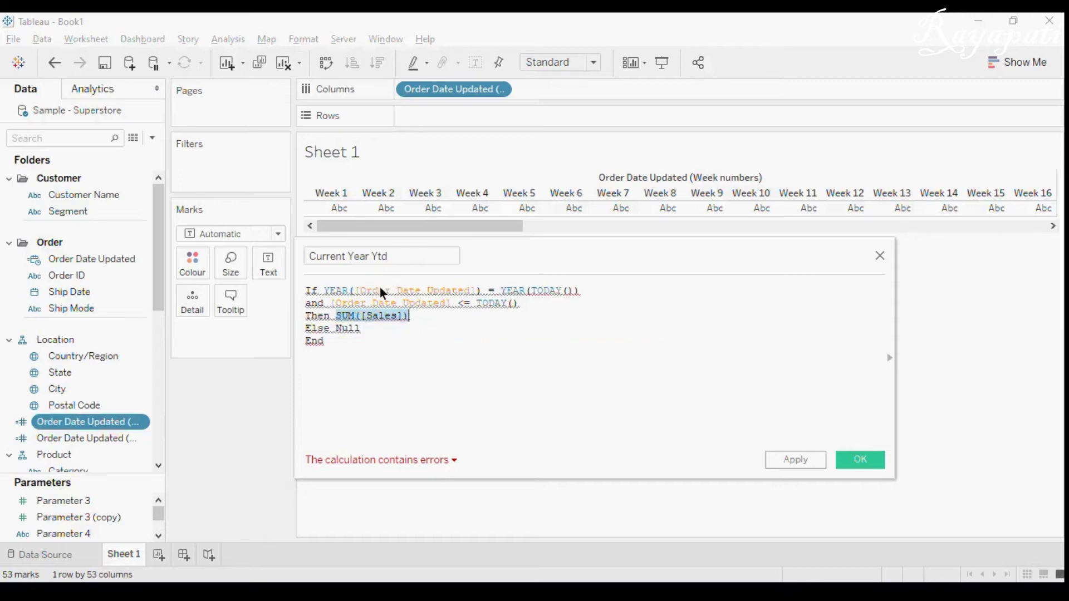
click(366, 339)
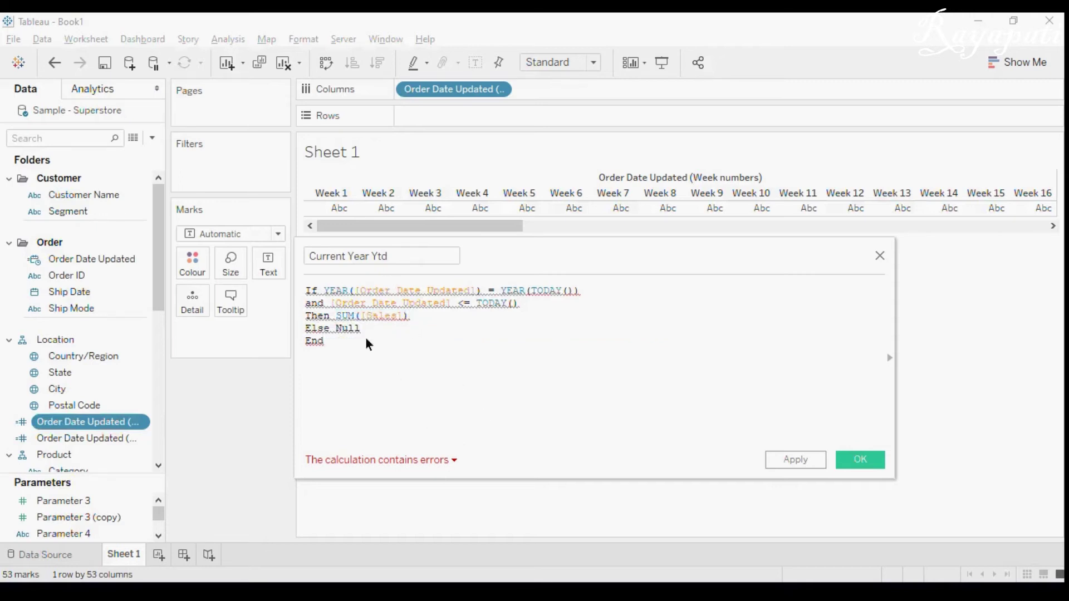
Step: Remove SUM from the [Sales] result and wrap the entire If expression in Sum( ) instead
click(355, 318)
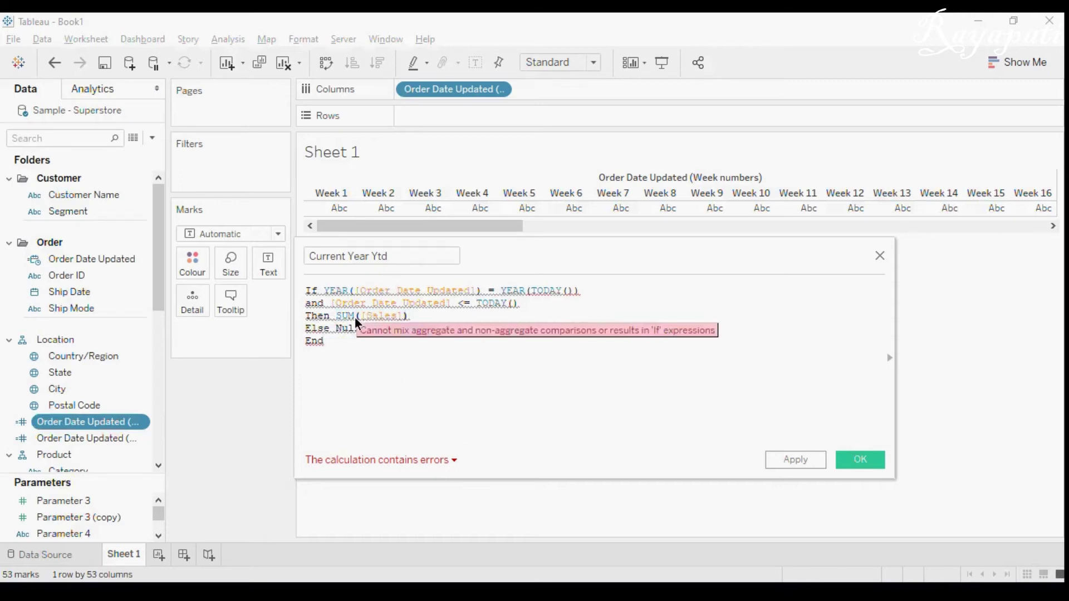
key(BackSpace)
key(BackSpace)
key(BackSpace)
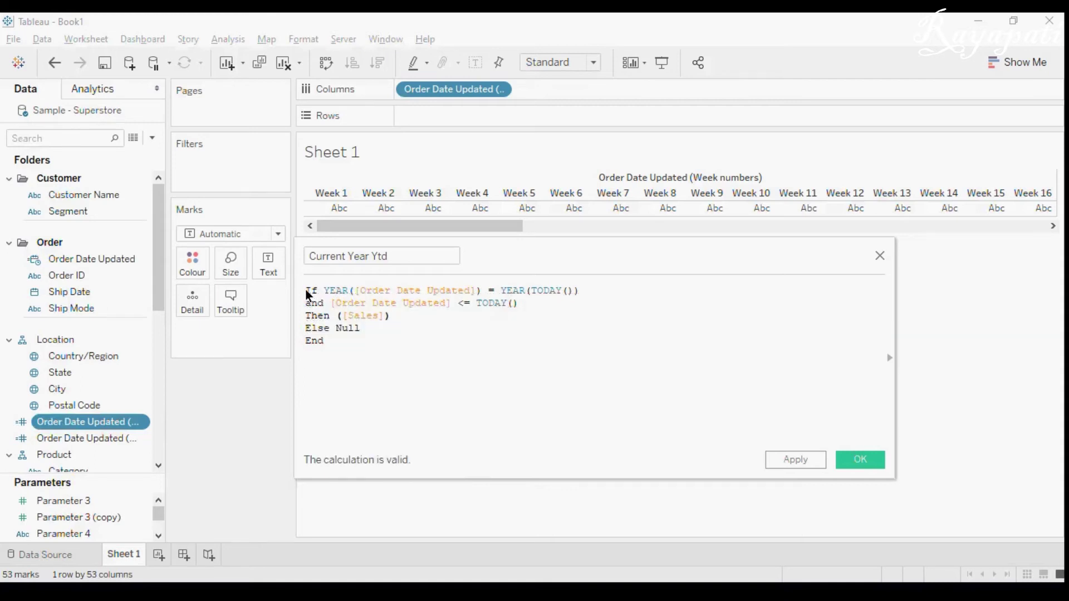
click(307, 290)
text(Sum()
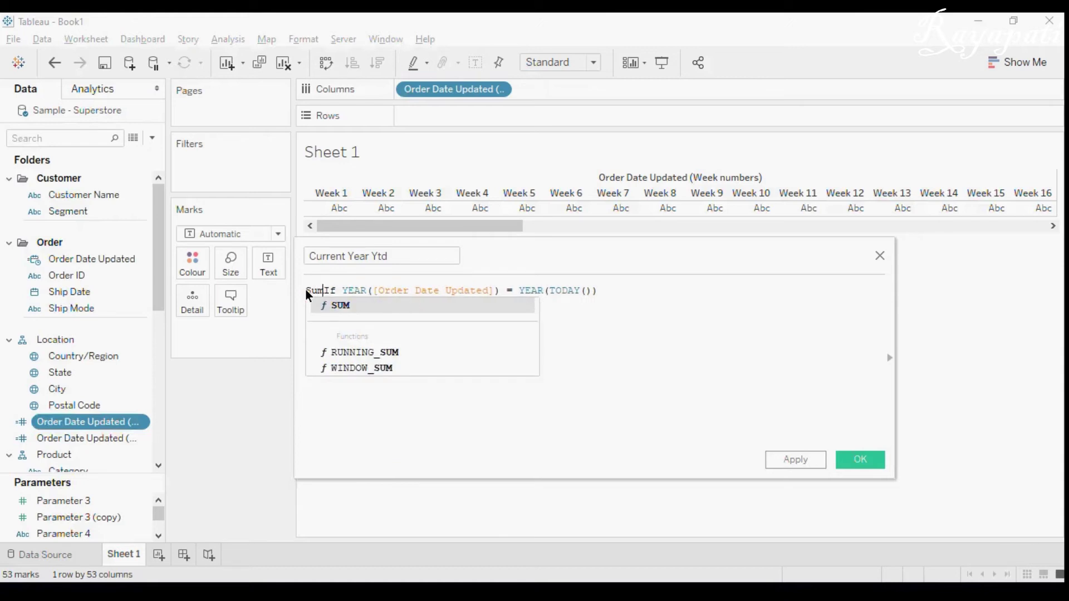
click(336, 343)
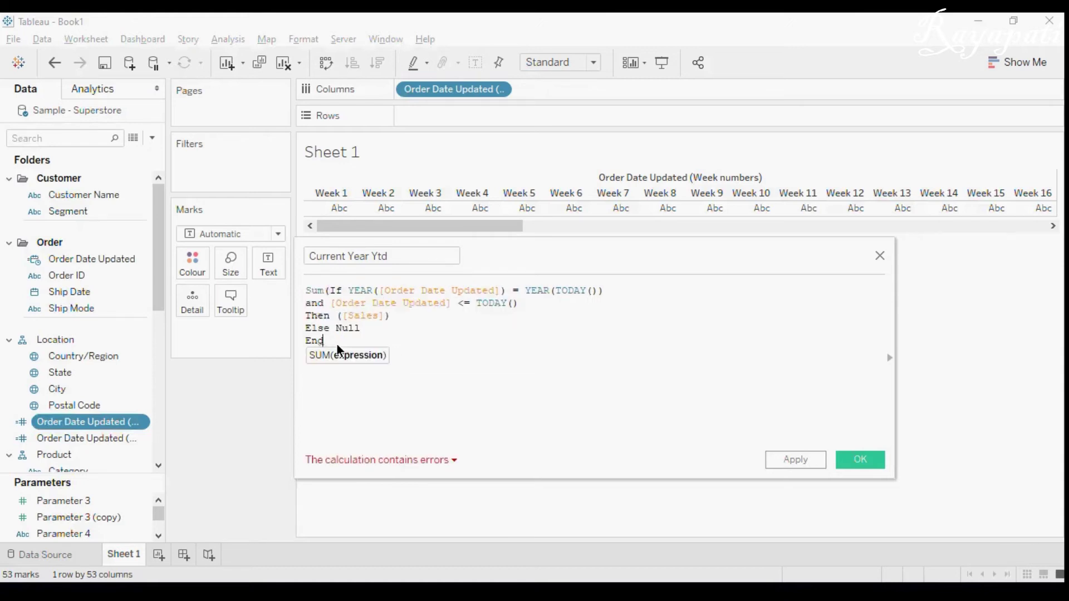
text())
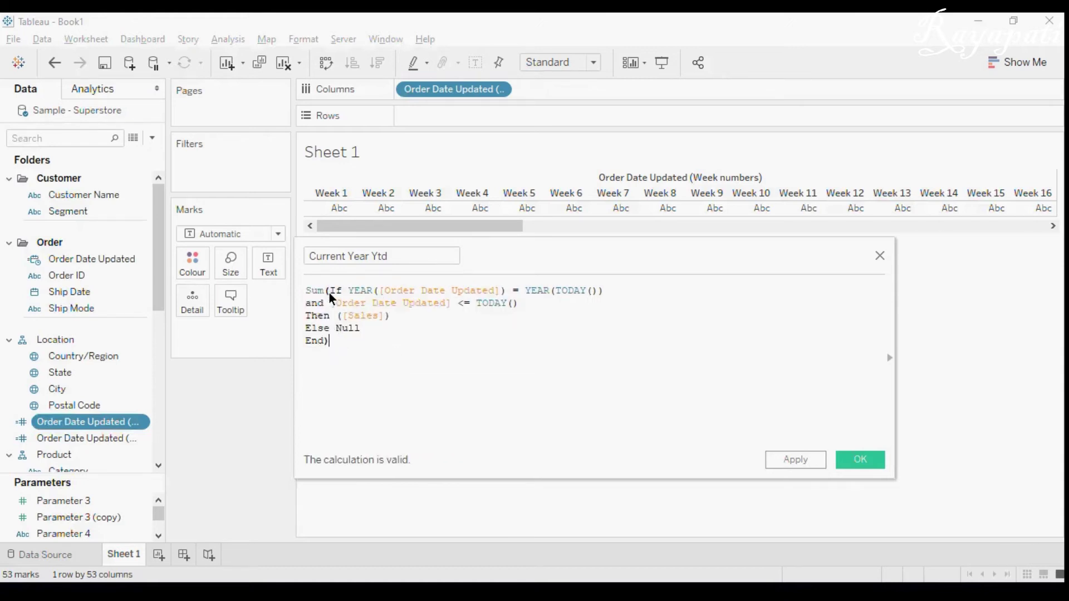
Step: Check the Sum parentheses enclosing the expression, and apply and save the Current Year Ytd calculated field
click(325, 292)
drag(327, 293, 308, 290)
click(328, 346)
click(783, 456)
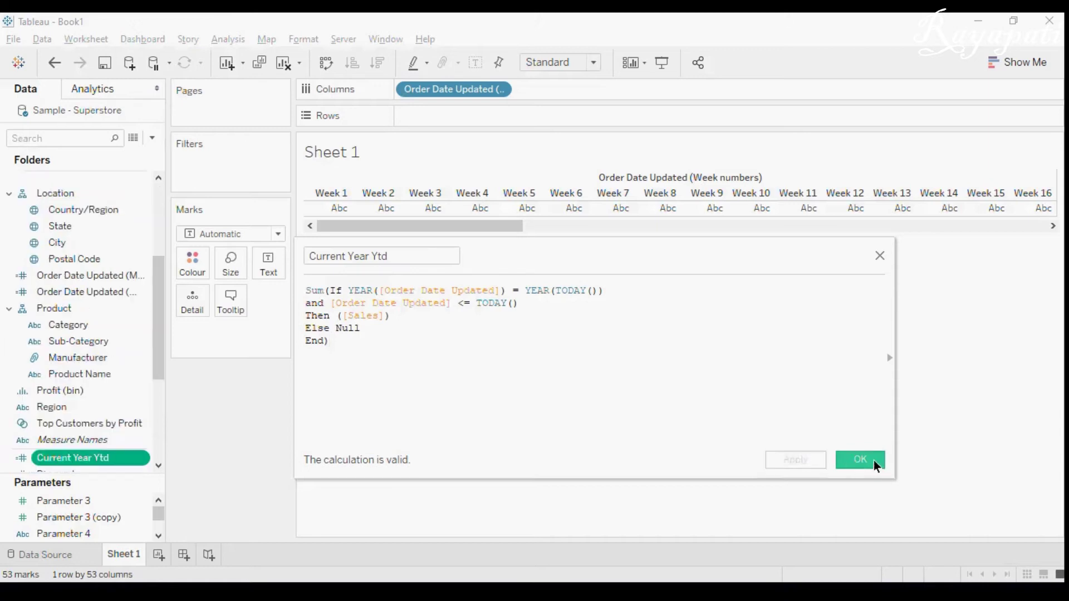
click(860, 460)
drag(153, 294, 163, 326)
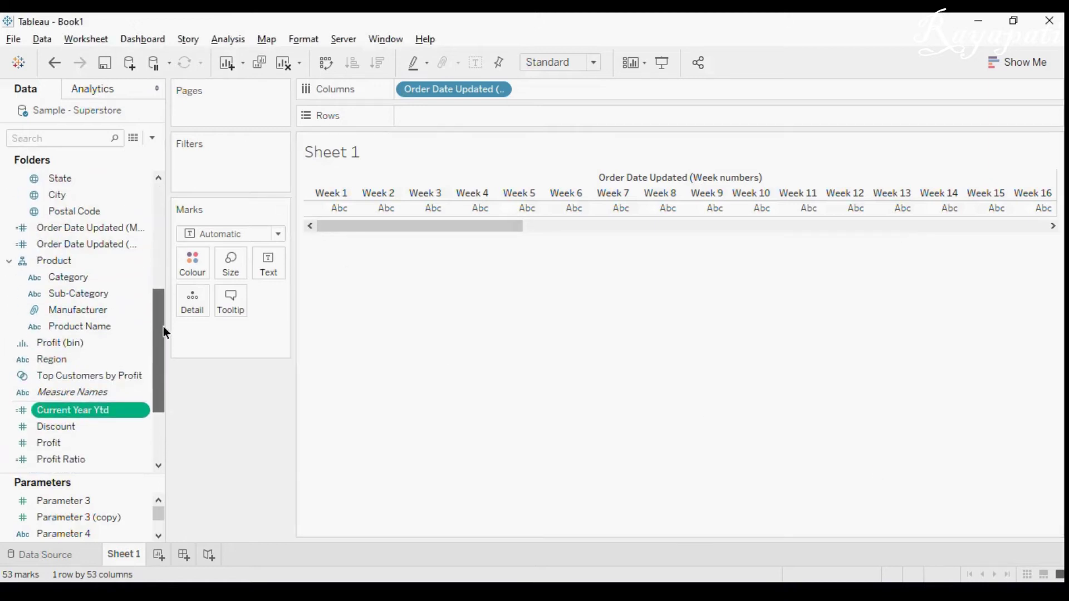
Step: Start another calculated field and name it Last Year Ytd
click(233, 40)
click(304, 361)
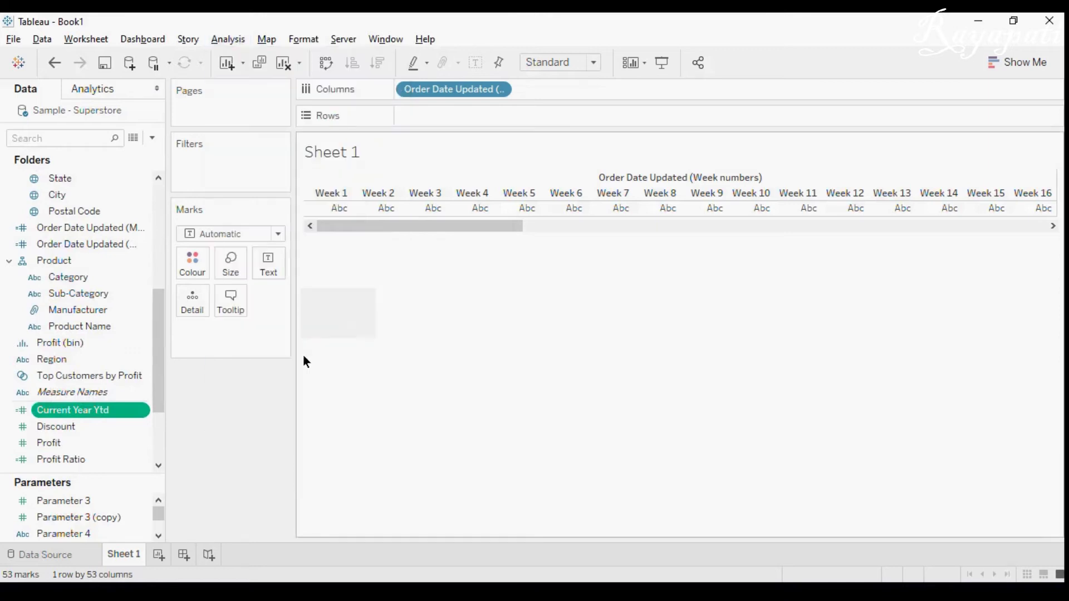
text(La)
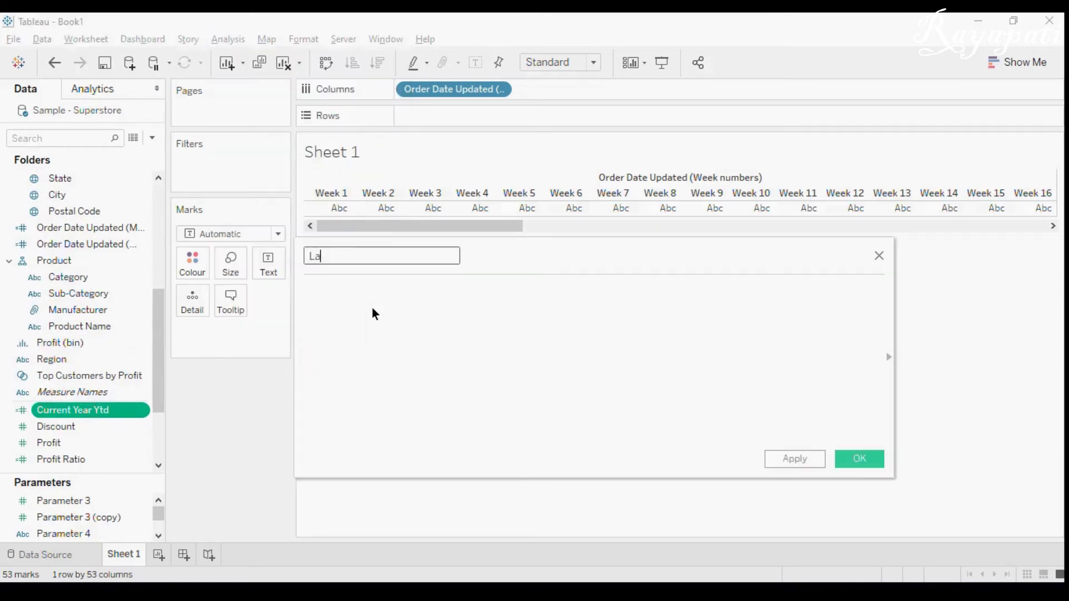
text(st Year Ytd)
click(381, 324)
Step: Enter the condition If YEAR([Order Date Updated]) = YEAR(TODAY()) - 1 in the Last Year Ytd formula
text(I)
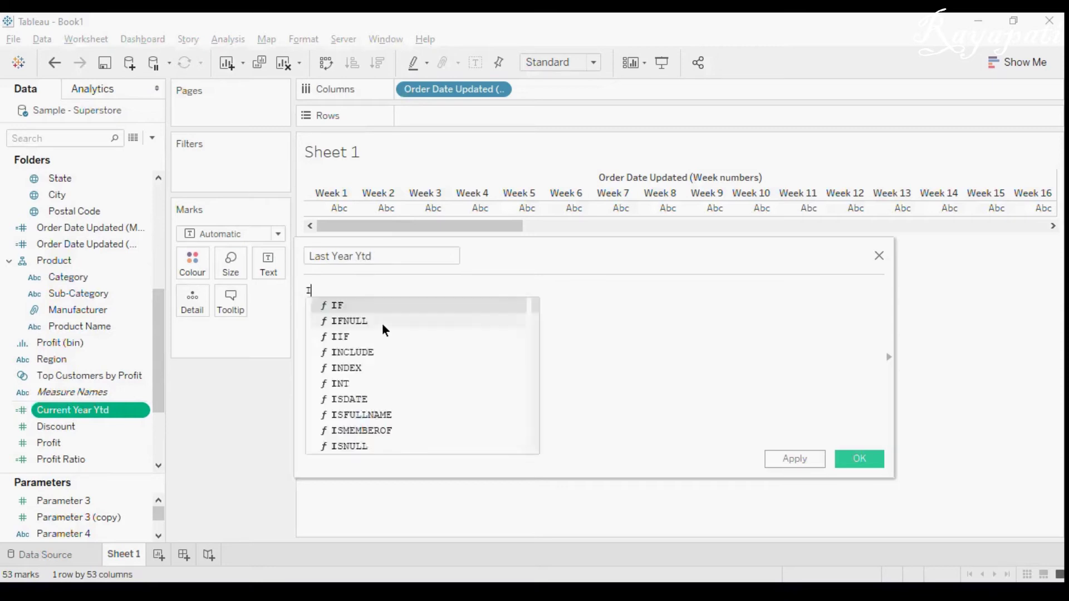
text(f yea)
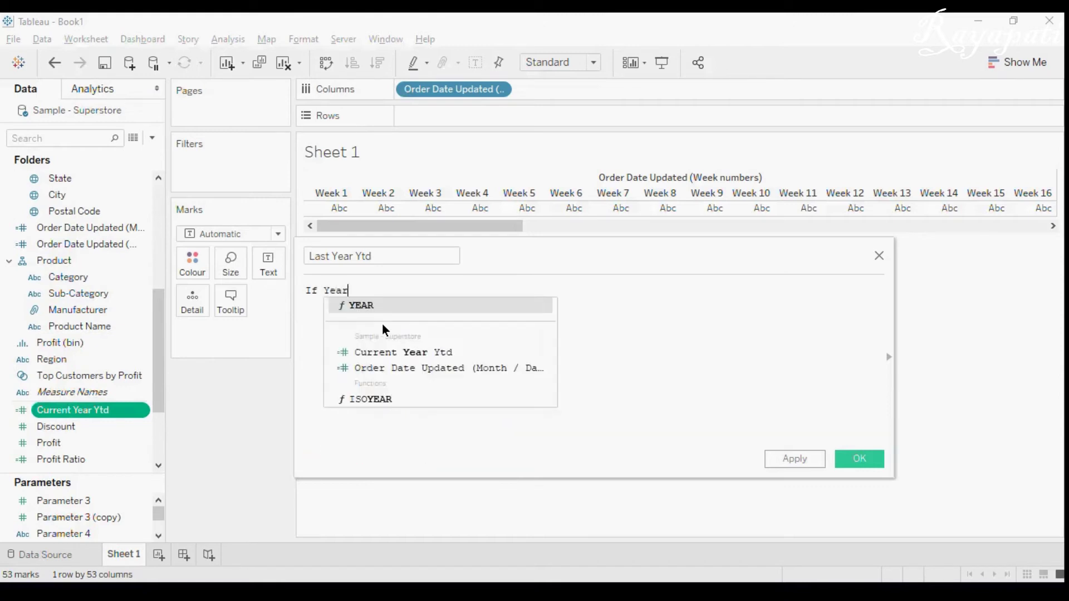
key(Return)
text(ord)
key(Return)
key(End)
text(= Year)
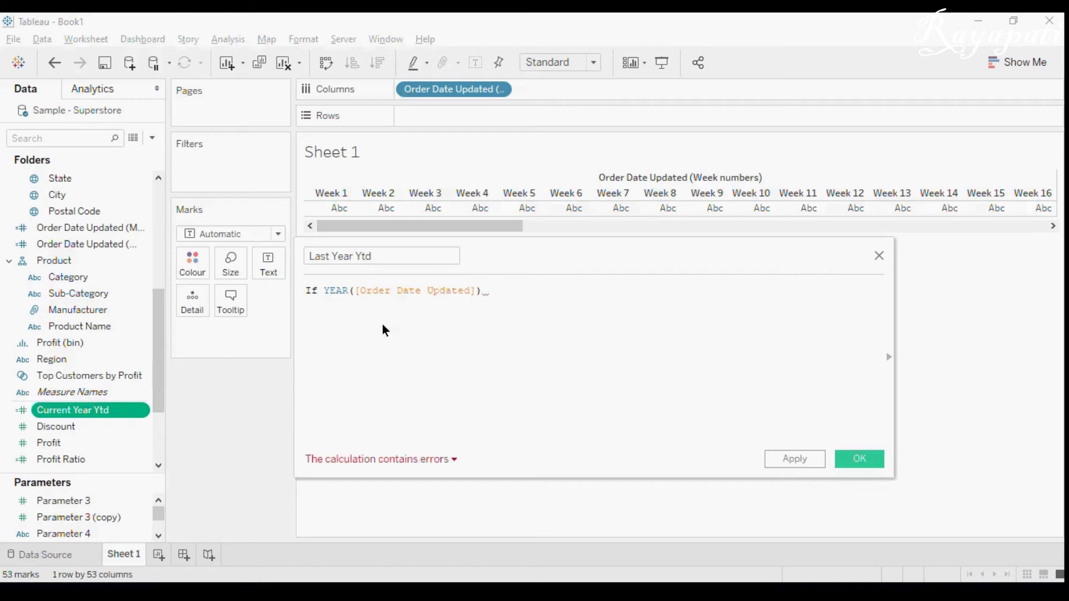
key(Return)
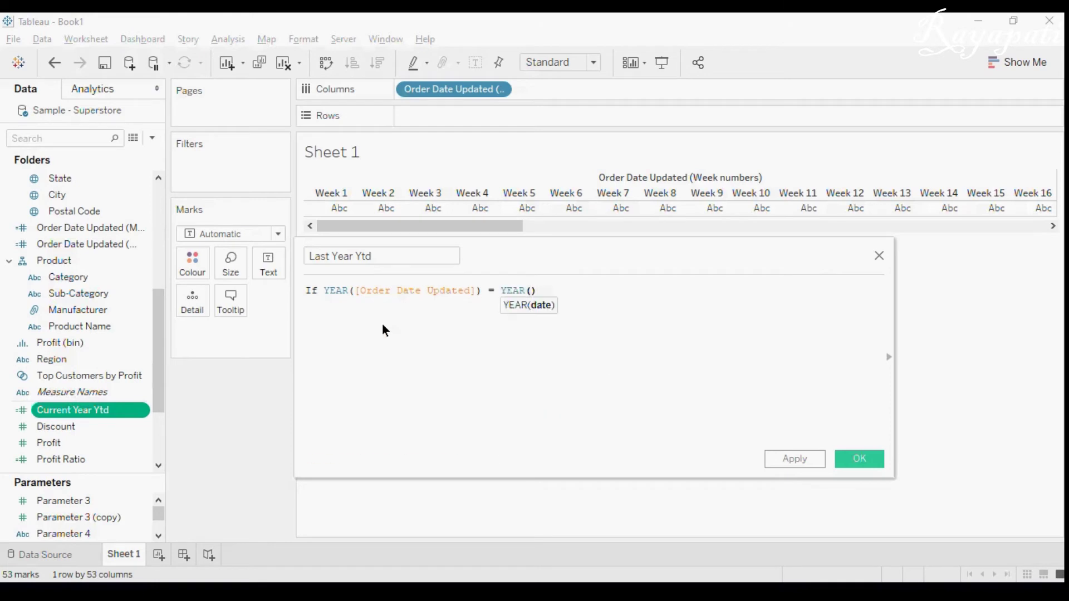
text(today)
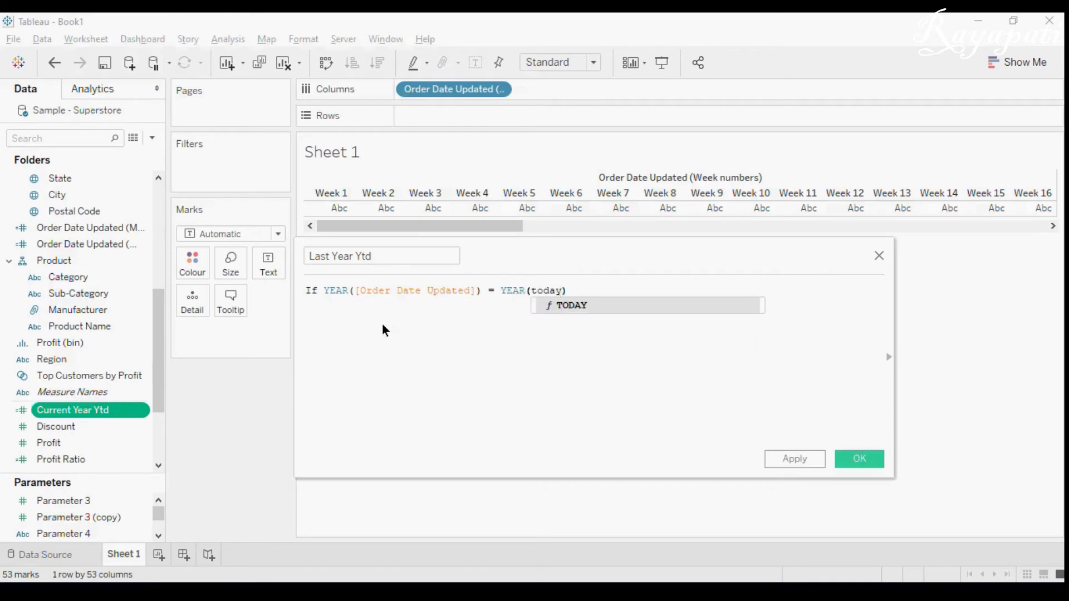
key(Return)
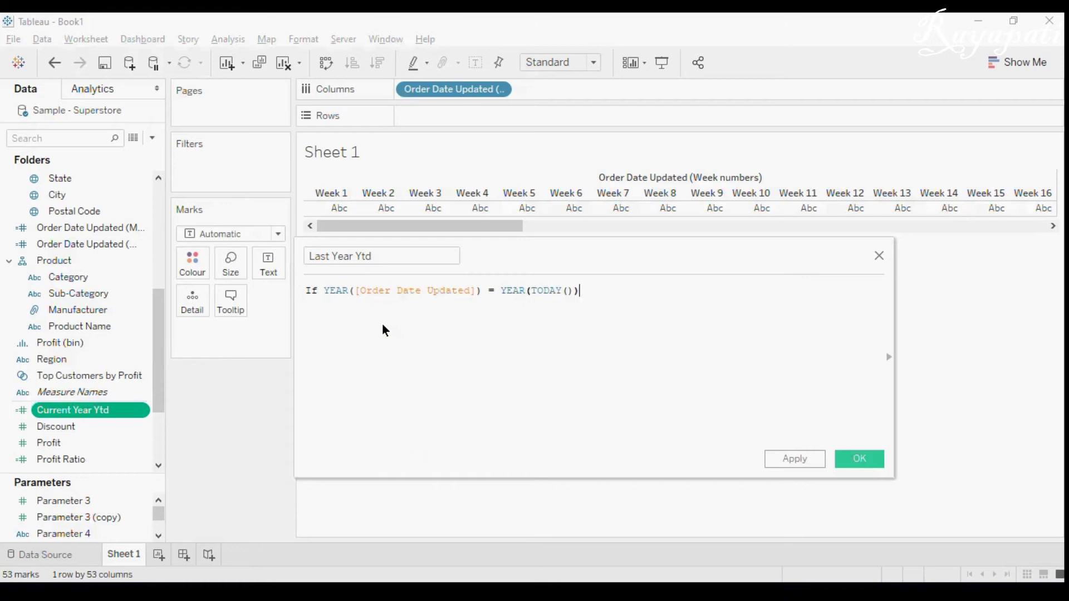
text(- 1)
Step: Add a second condition line to the Last Year Ytd formula that begins with And [Order Date Updated] <=
drag(324, 290, 398, 290)
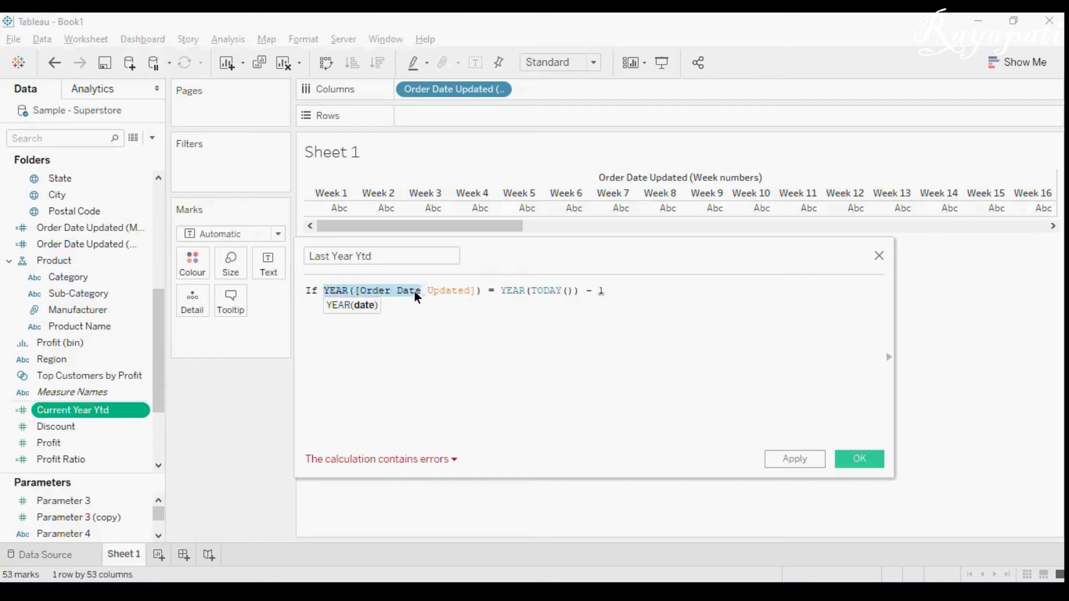
drag(474, 290, 579, 292)
click(601, 292)
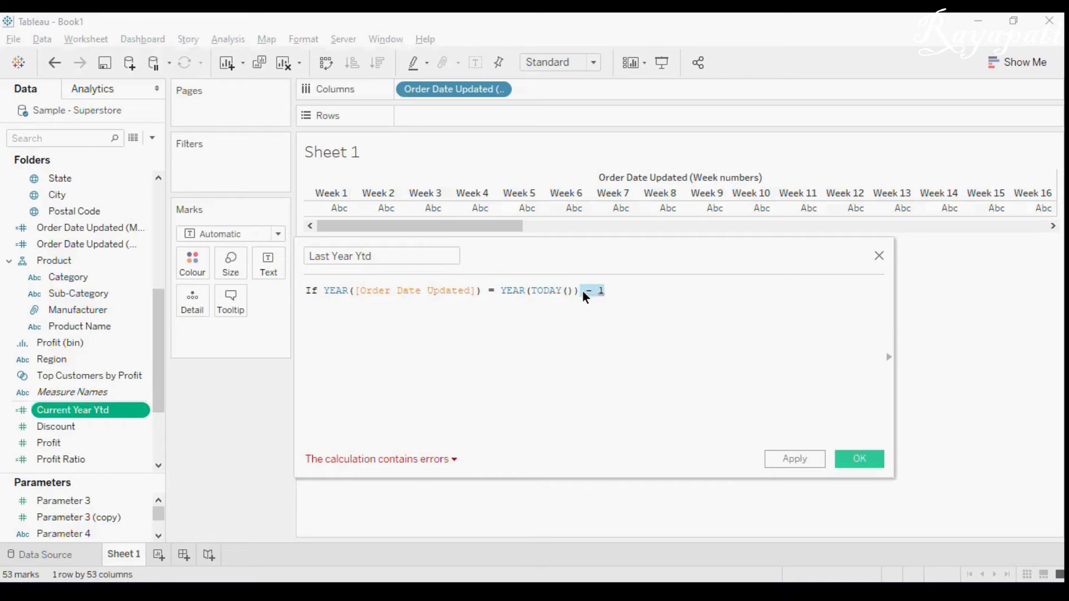
click(623, 289)
key(Return)
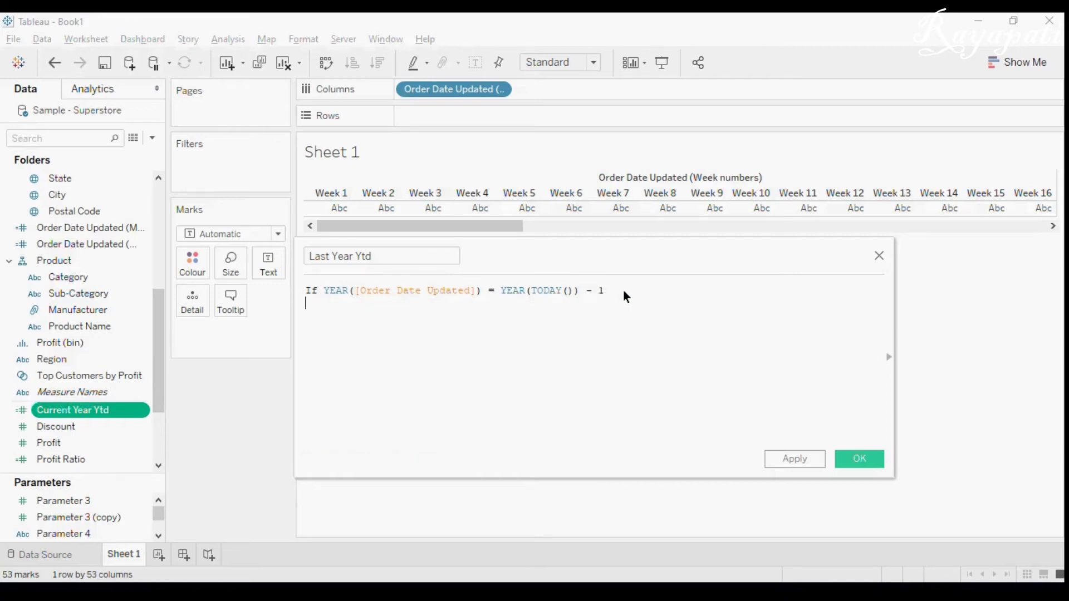
text(And Order)
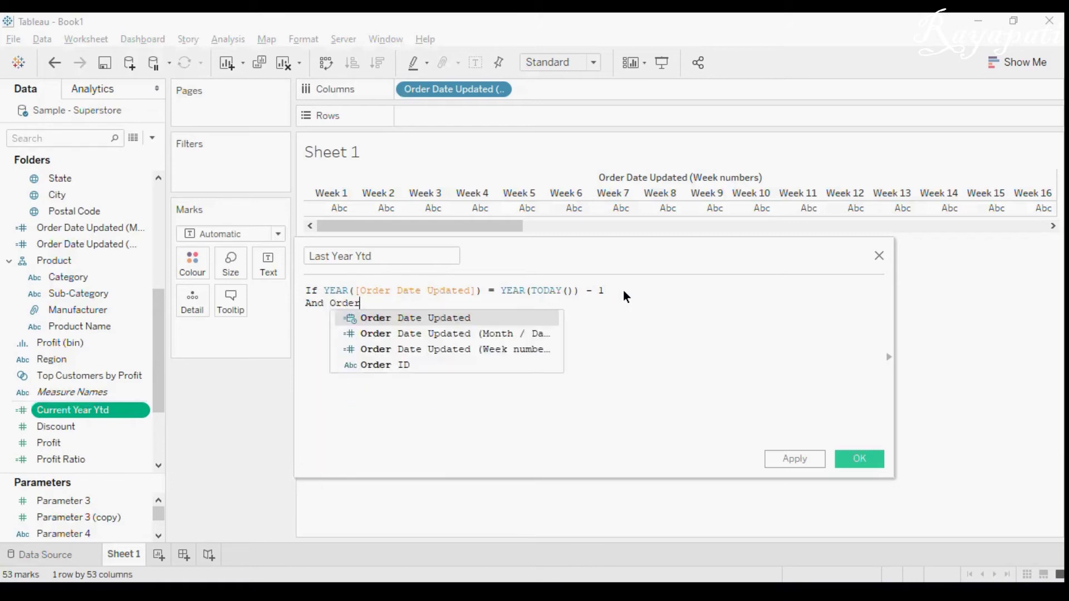
key(Return)
text(<)
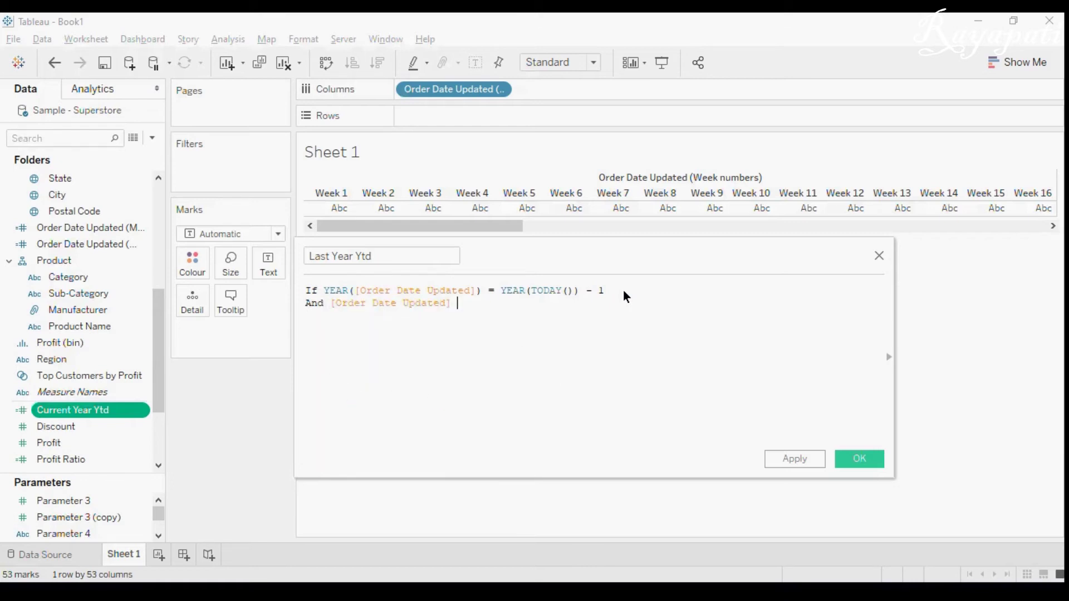
text(=)
key(BackSpace)
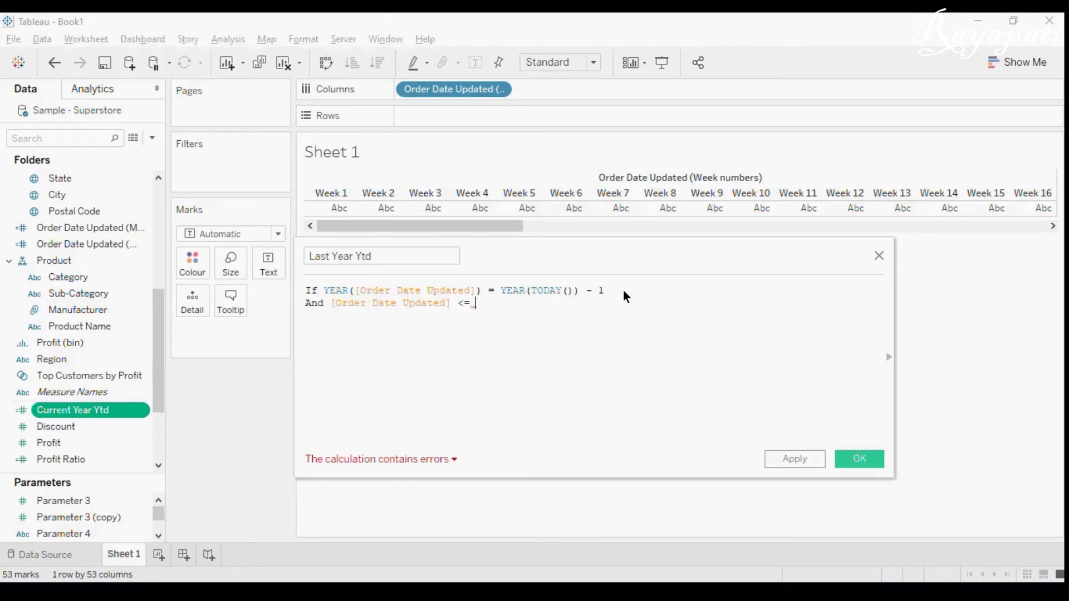
Step: Complete the comparison with DATEADD('year',-1,[Order Date Updated])
text(Date)
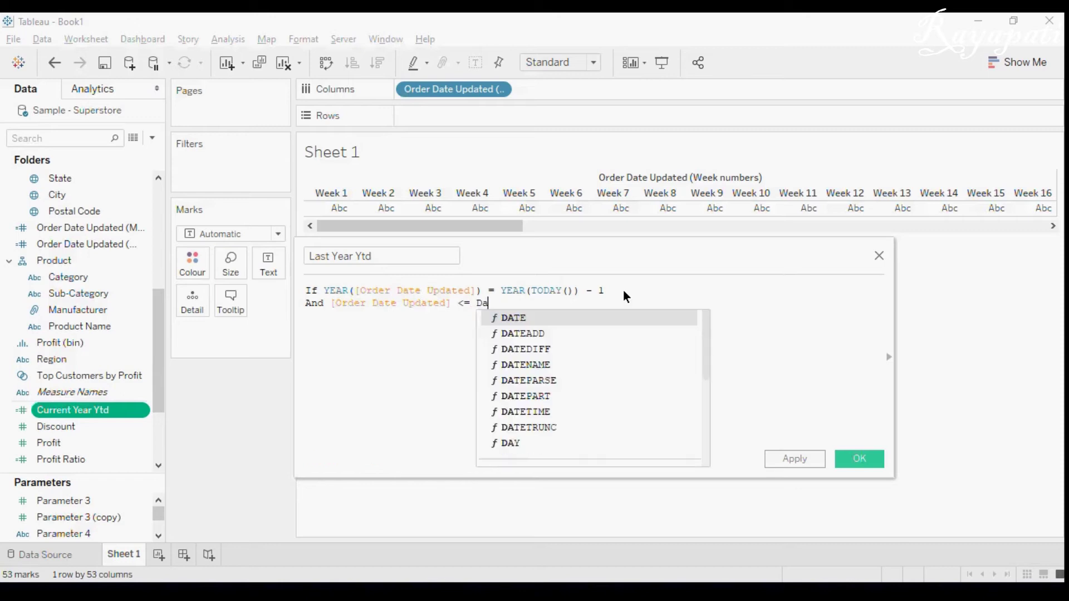
key(Down)
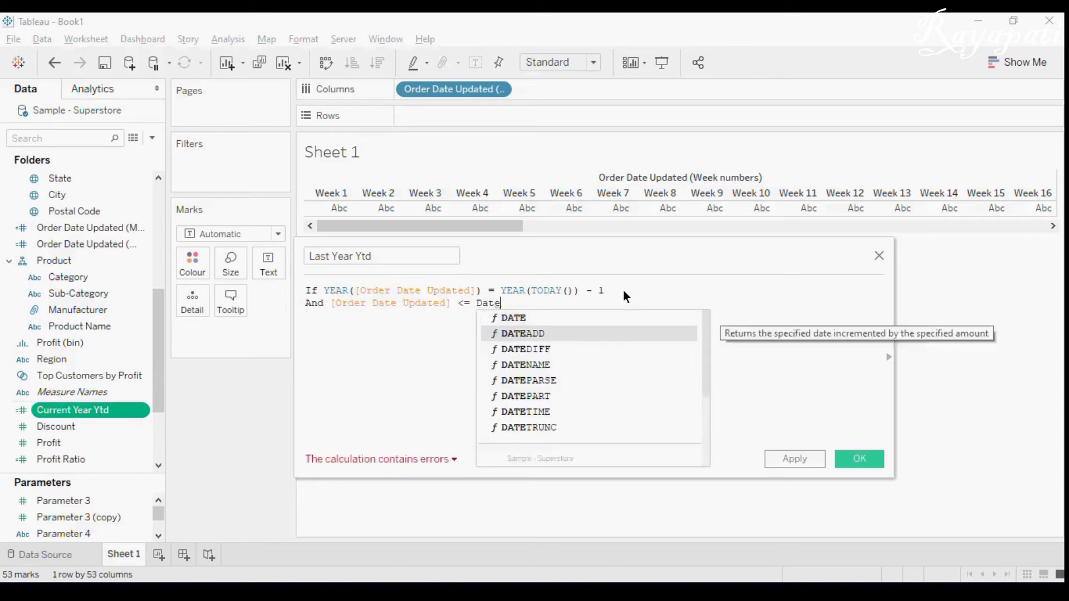
key(Return)
text('year)
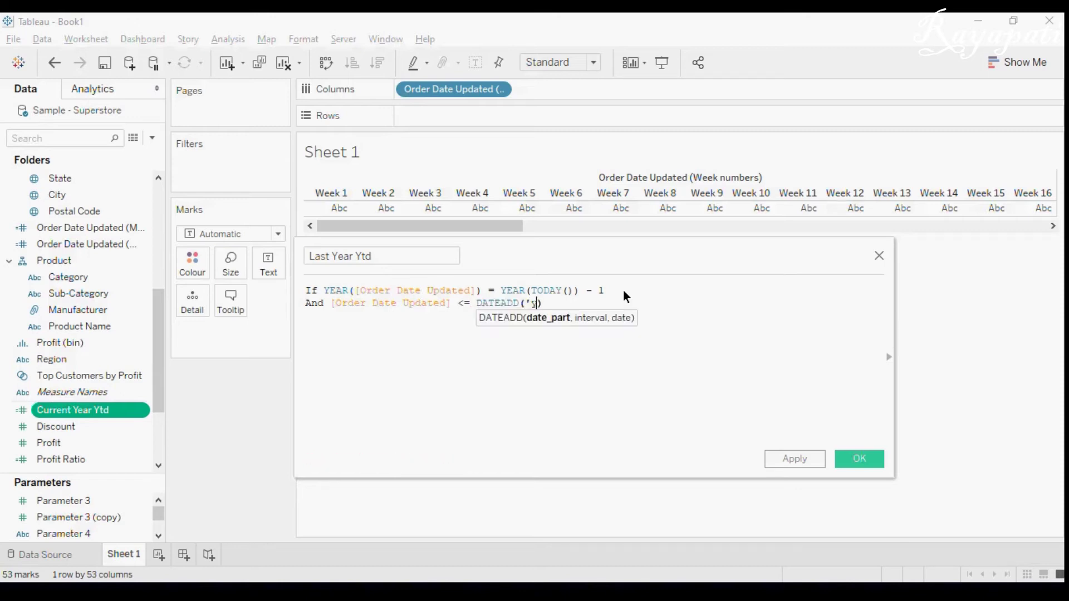
text(',)
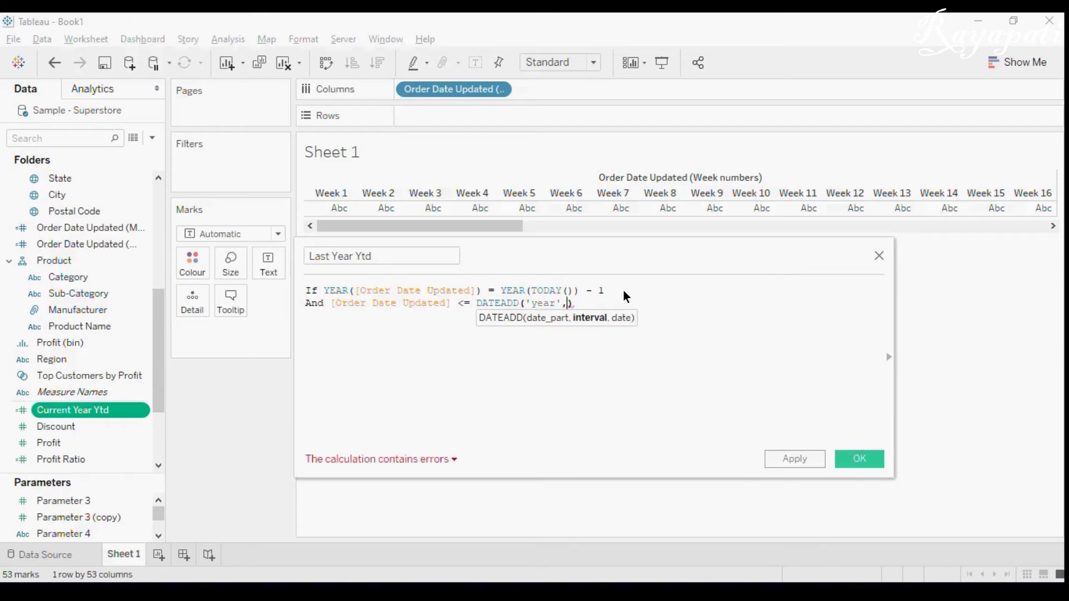
text(-1,)
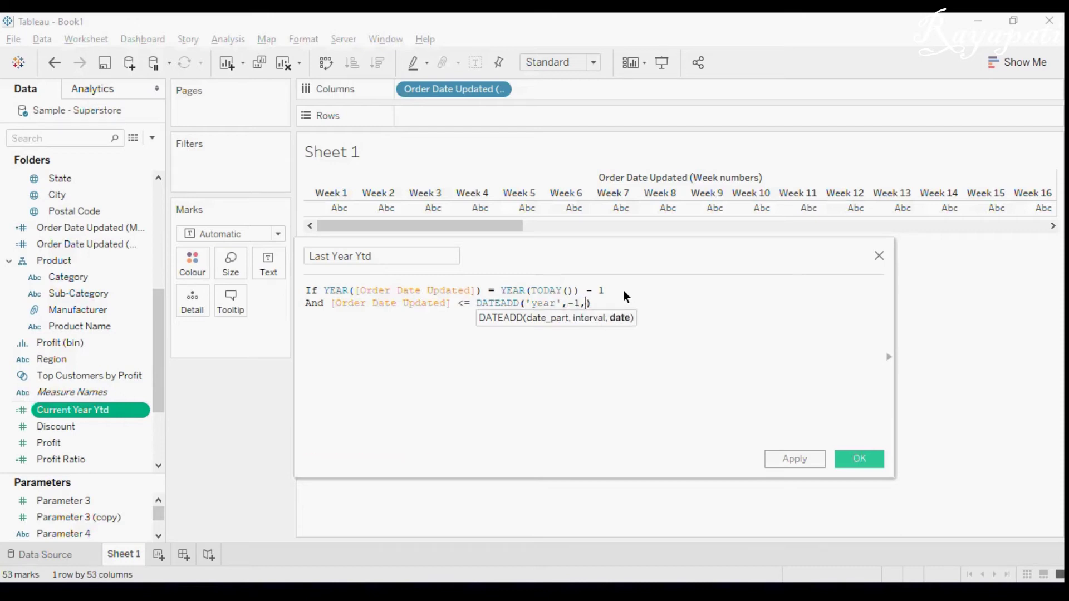
text([Or)
key(Return)
text())
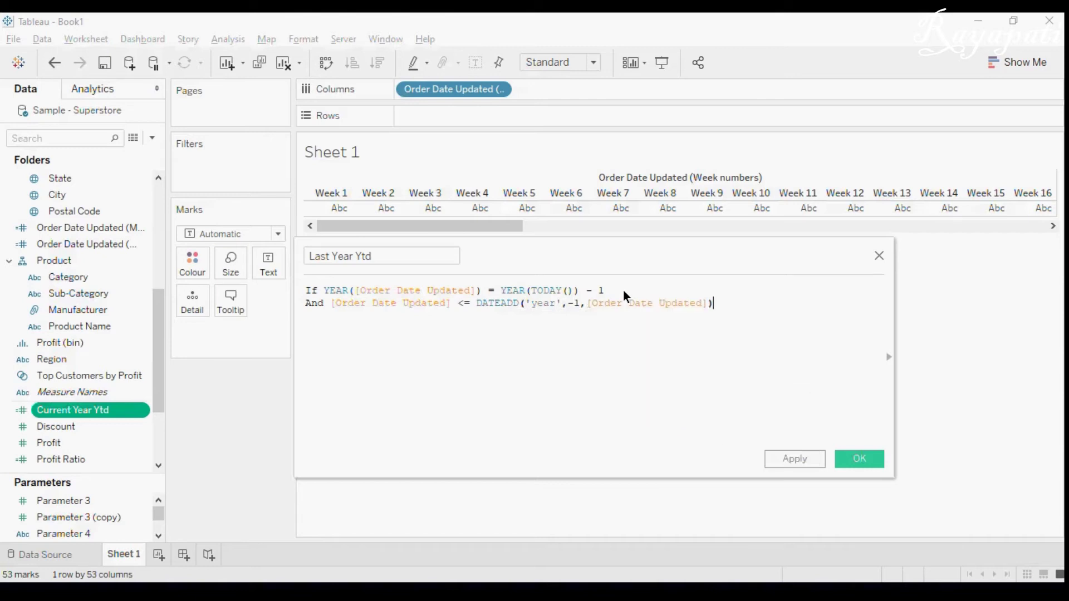
Step: Finish the If expression with Then [Sales], Else Null and End on separate lines
key(Return)
text(Then [Sal)
key(Return)
key(Return)
text(Else )
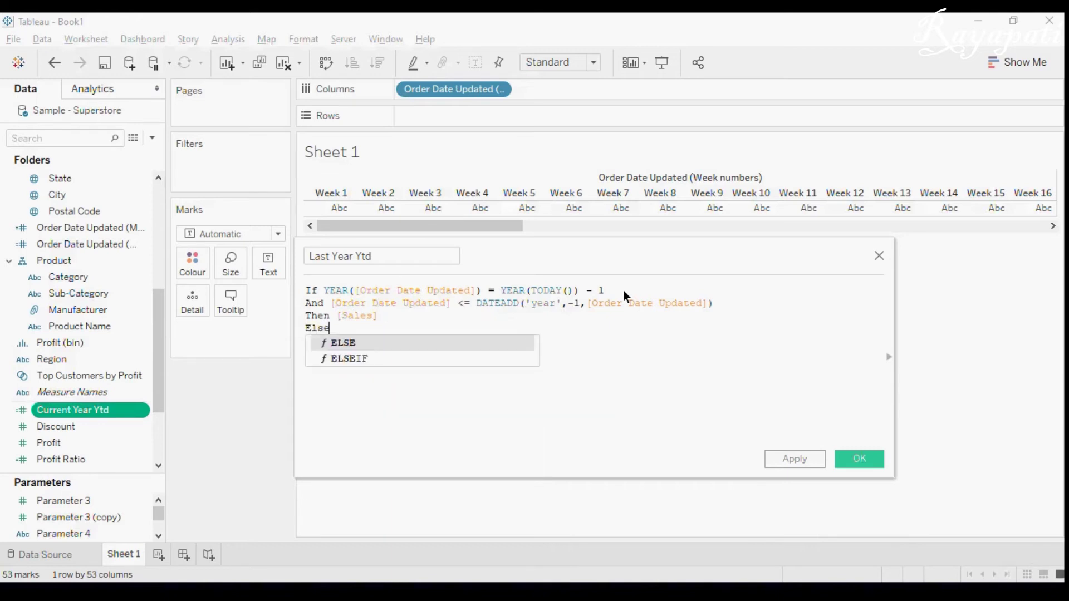
text(Null)
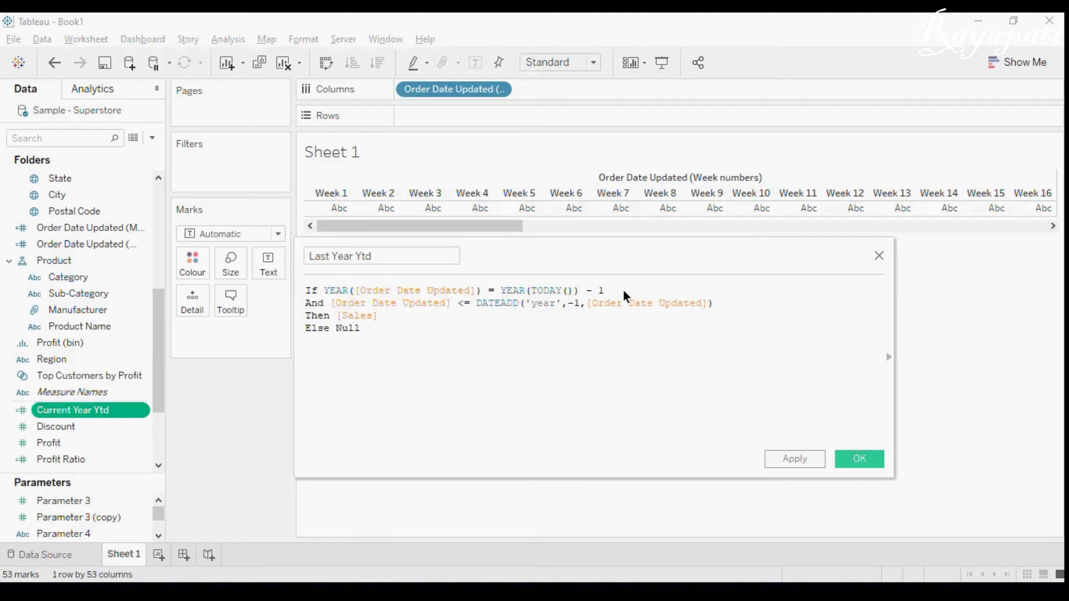
key(Return)
text(End)
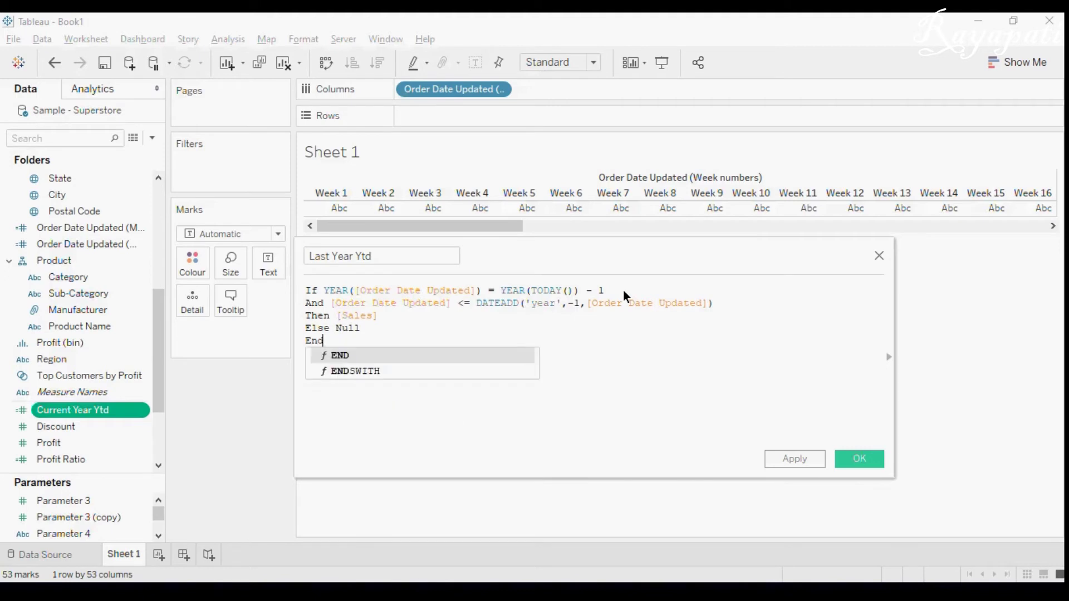
click(603, 417)
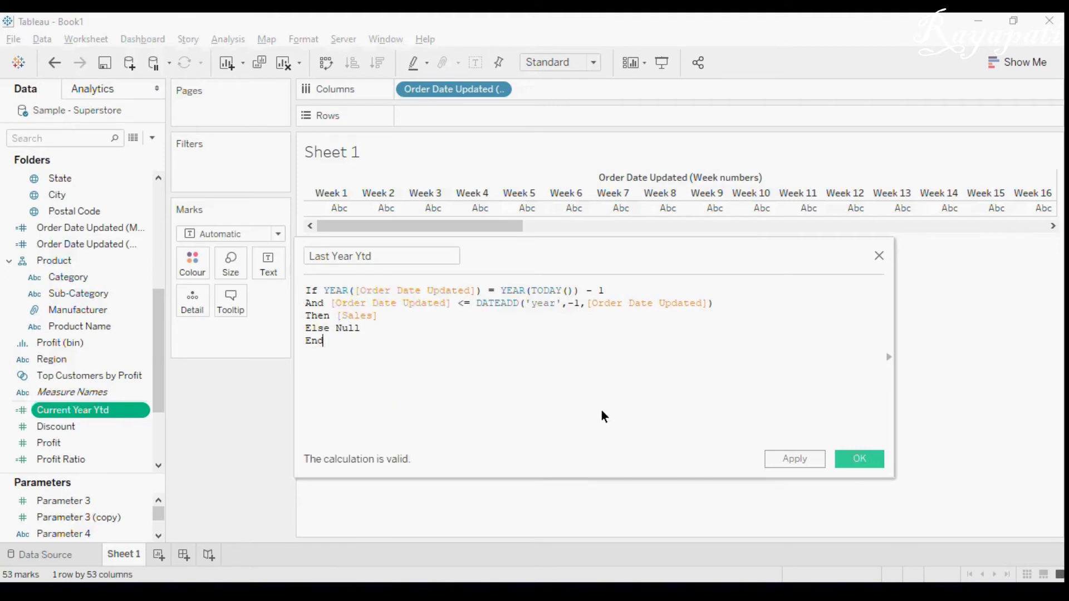
click(307, 288)
text(Sum()
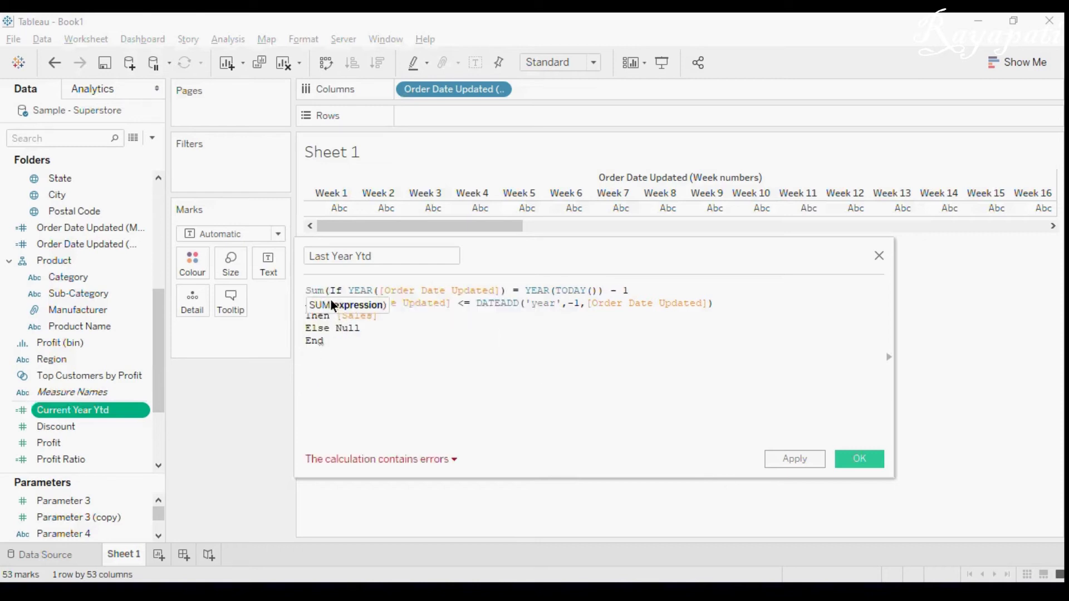
key(BackSpace)
key(BackSpace)
key(BackSpace)
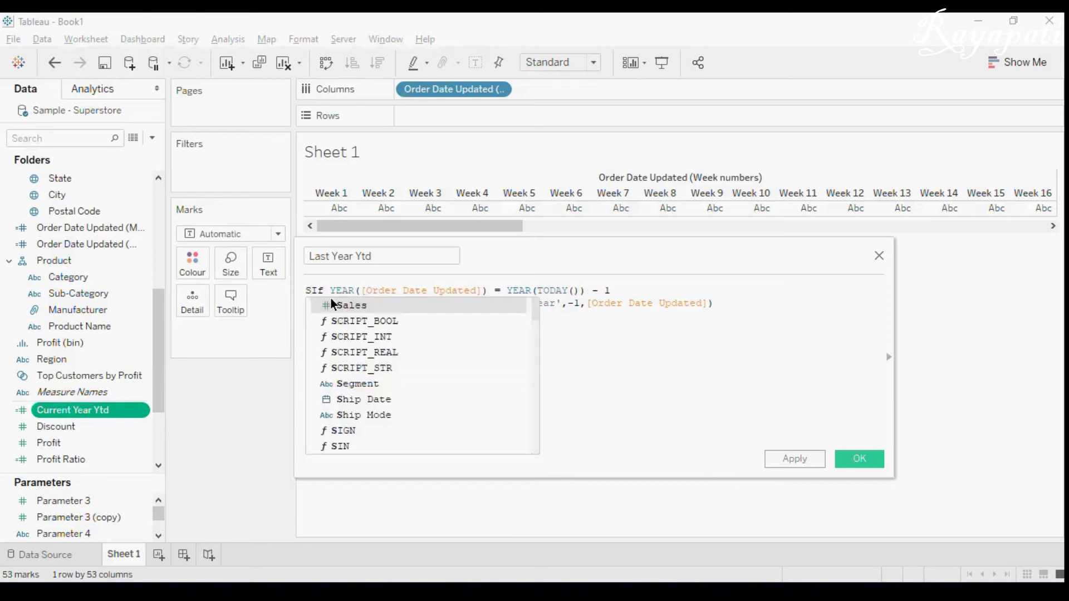
key(BackSpace)
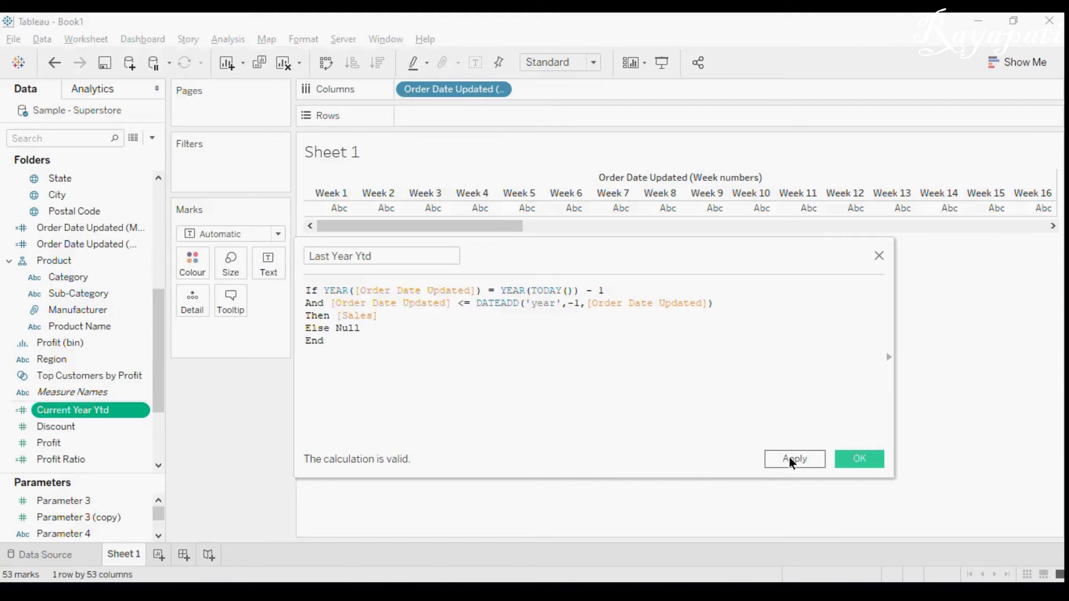
Step: Apply and save the Last Year Ytd calculation, and place Current Year Ytd and Last Year Ytd on Rows
click(789, 457)
click(856, 459)
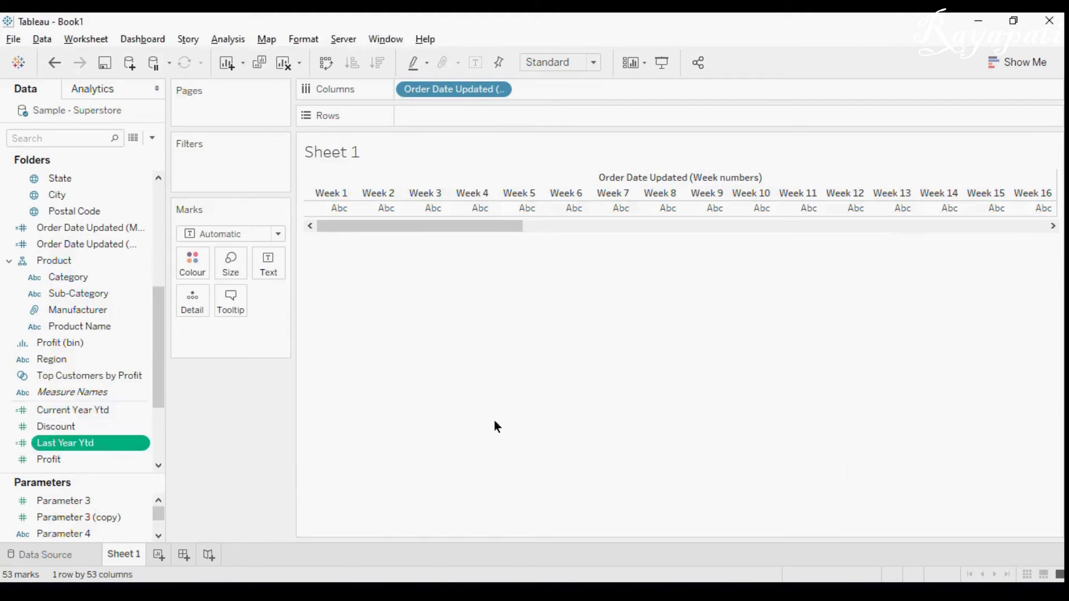
drag(96, 409, 460, 114)
drag(74, 443, 564, 119)
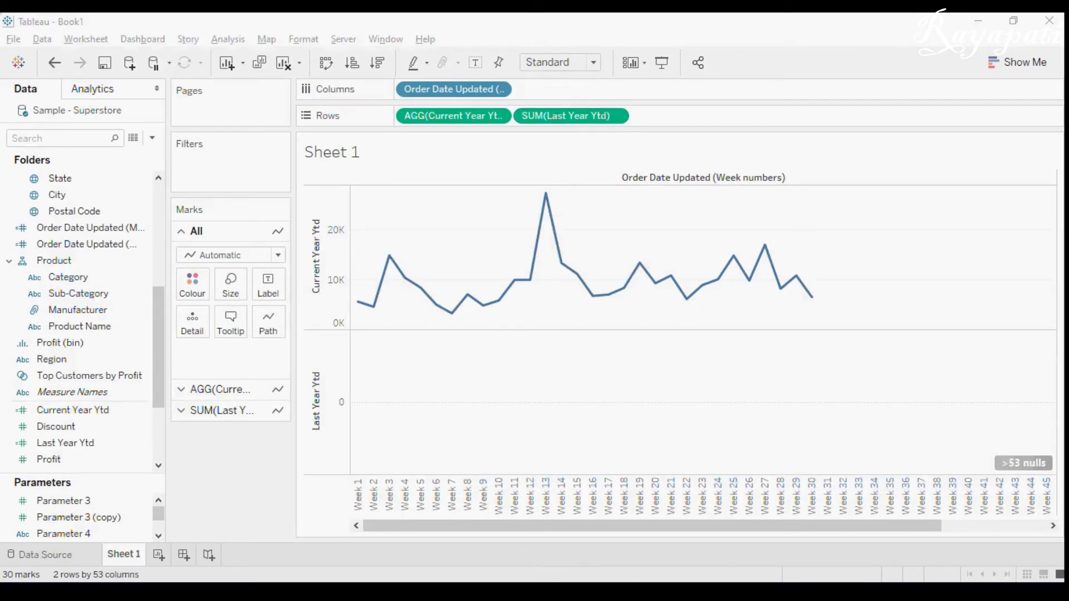
click(302, 475)
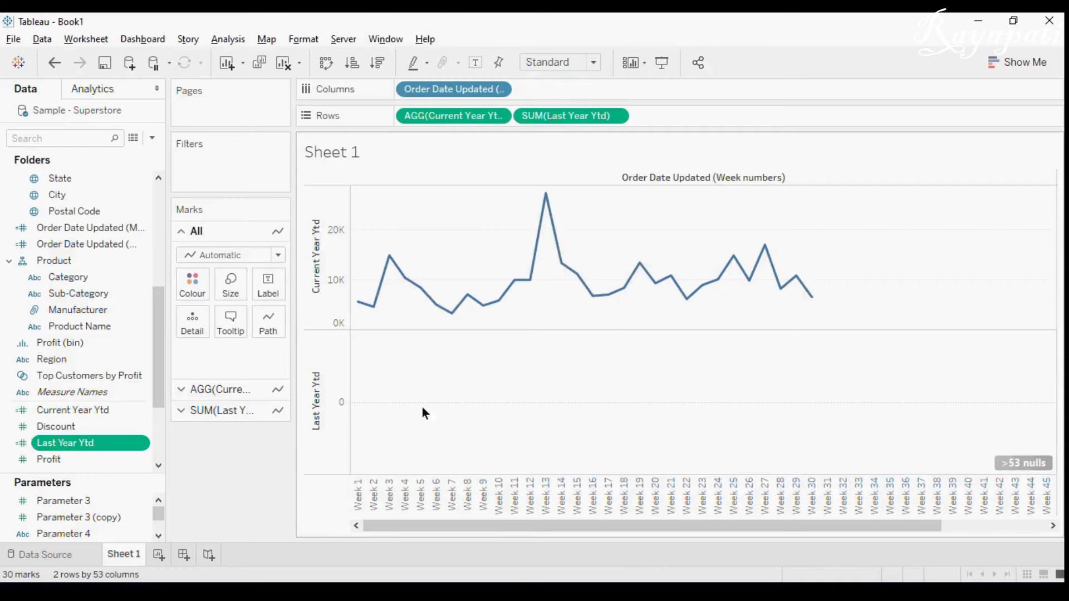
Step: Edit Last Year Ytd to replace [Order Date Updated] inside DATEADD with TODAY(), and apply and save the calculation
right_click(78, 441)
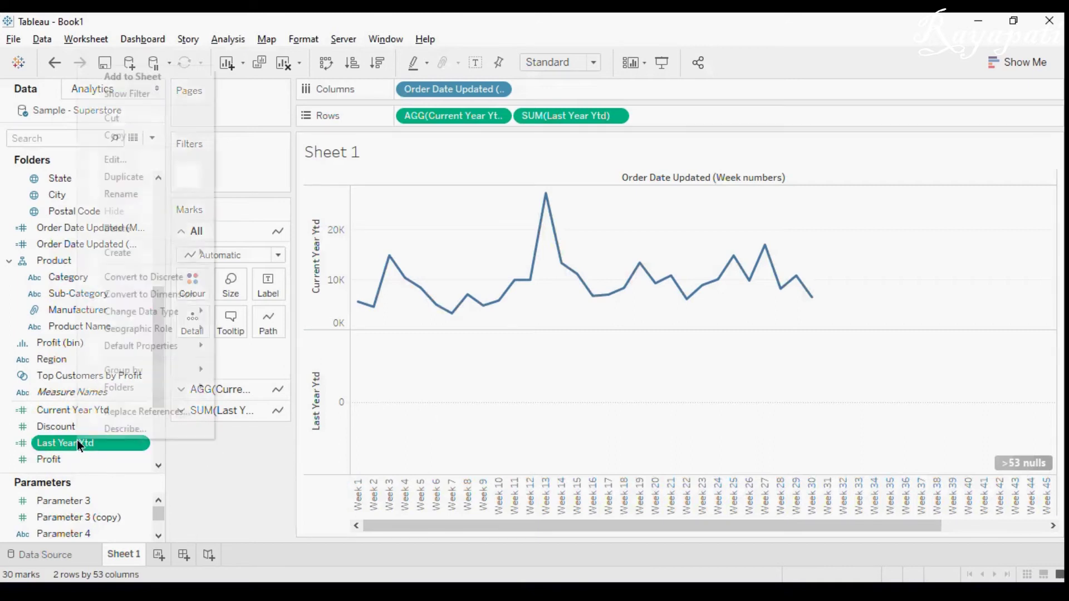
click(139, 162)
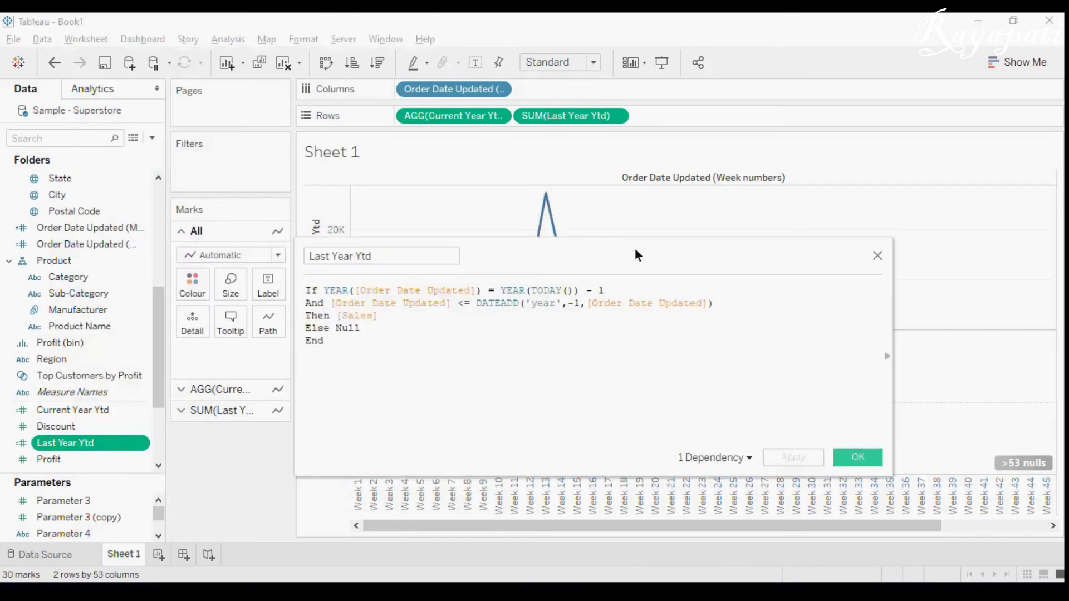
click(708, 303)
key(BackSpace)
key(BackSpace)
key(BackSpace)
key(BackSpace)
key(BackSpace)
key(BackSpace)
key(BackSpace)
key(BackSpace)
key(BackSpace)
key(BackSpace)
key(BackSpace)
key(BackSpace)
key(BackSpace)
key(BackSpace)
key(BackSpace)
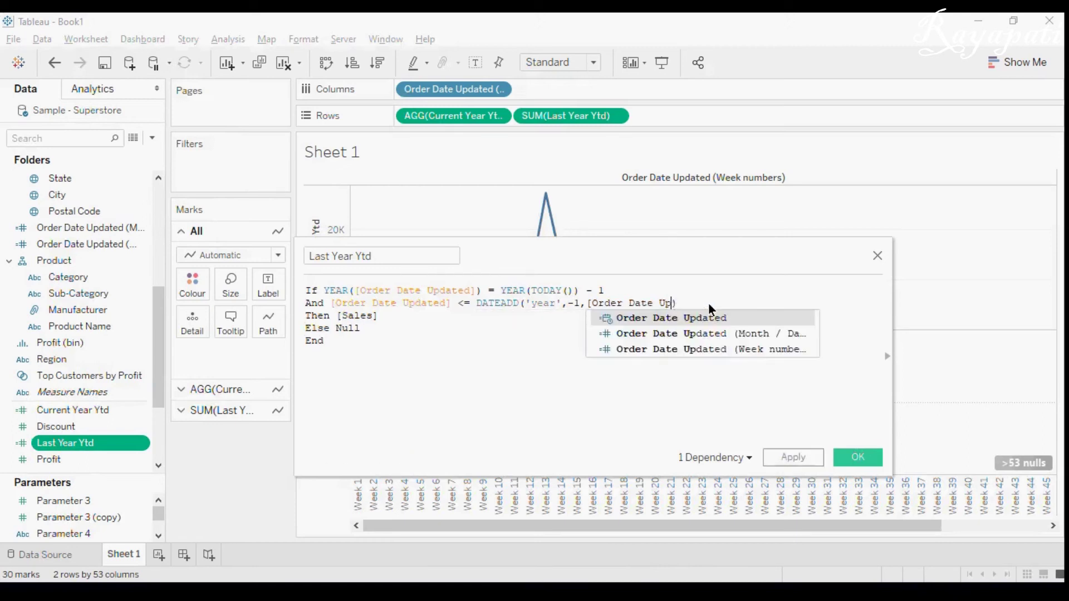
key(BackSpace)
key(BackSpace)
key(BackSpace)
key(BackSpace)
key(BackSpace)
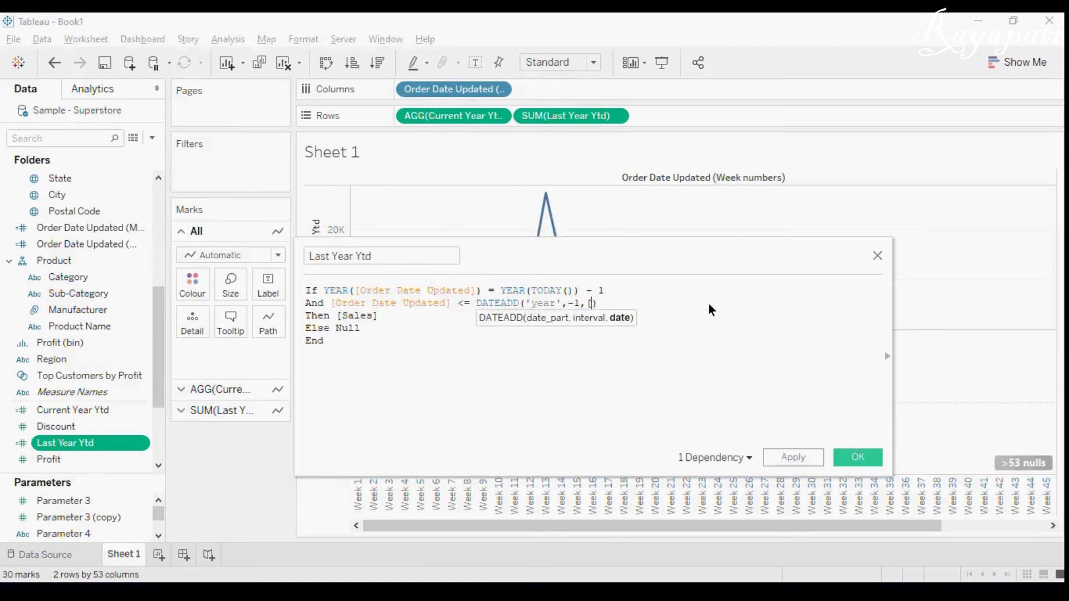
text(TODAY())
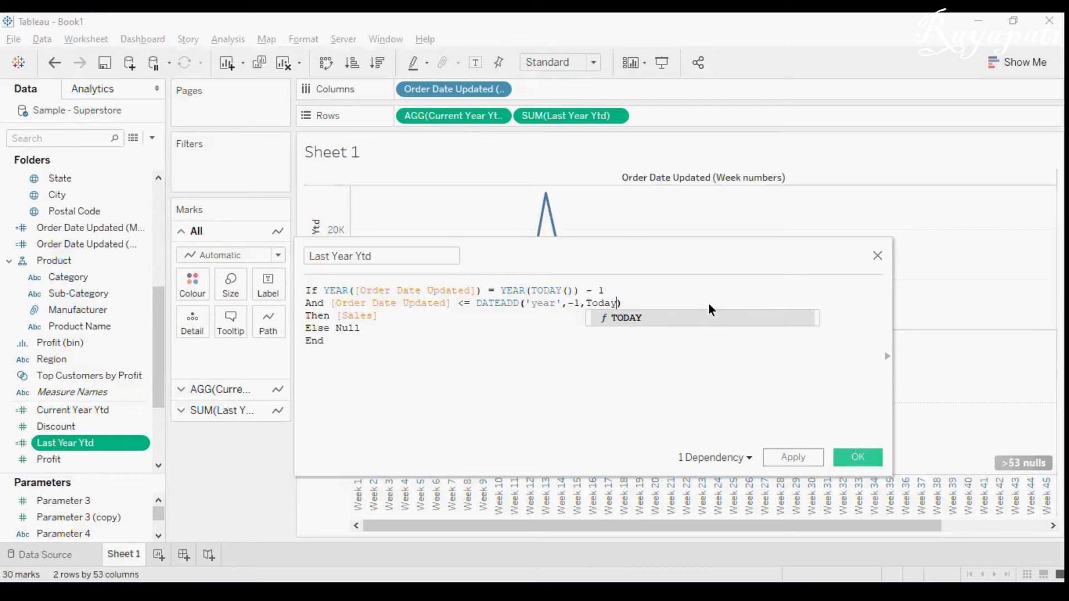
click(791, 458)
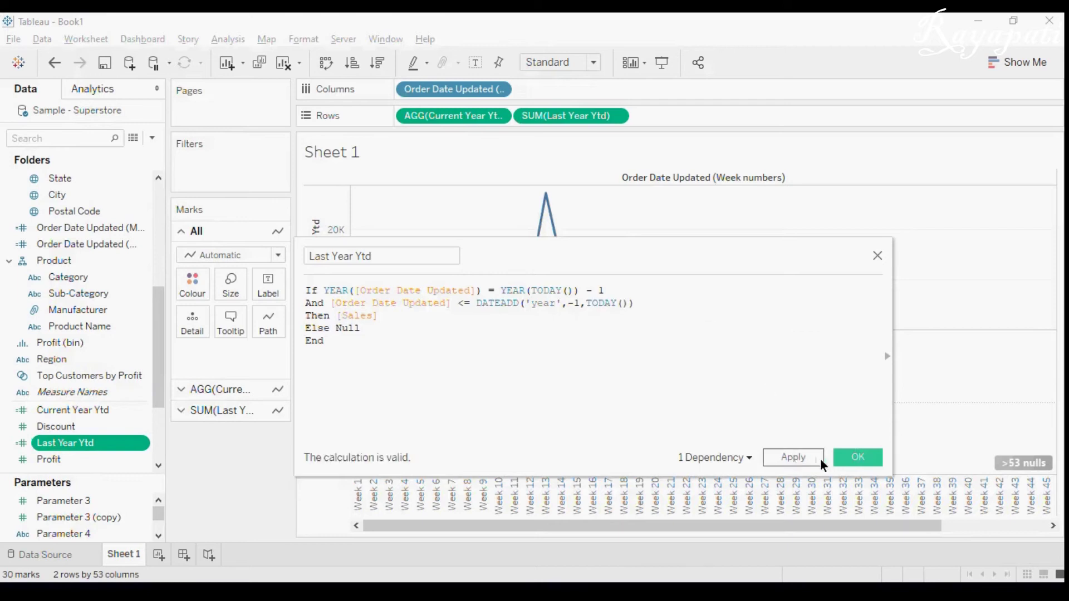
click(847, 459)
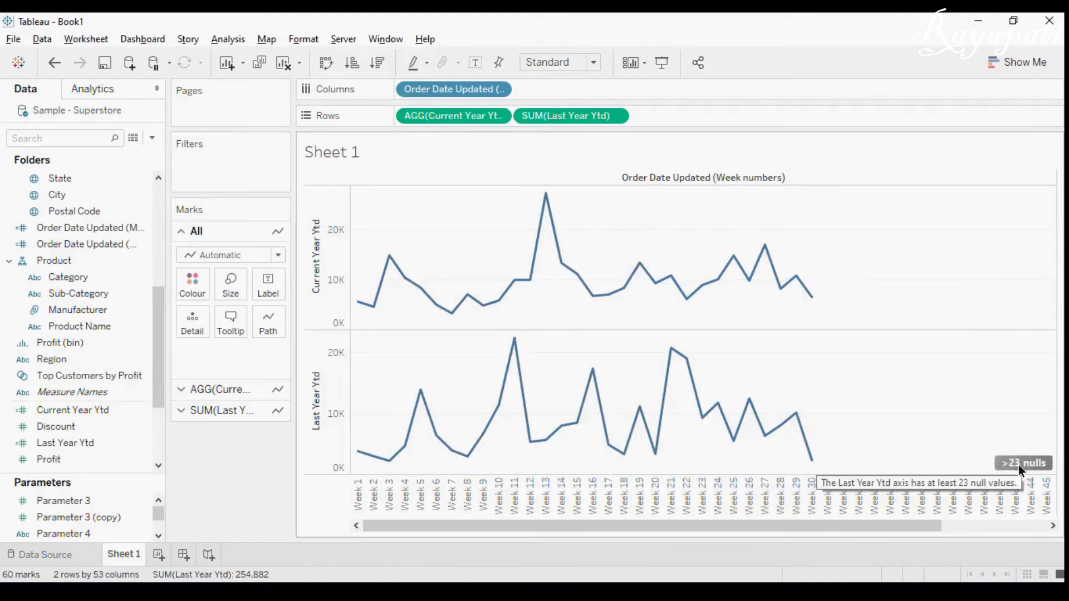
Step: Filter out the null values on the Last Year Ytd axis and fit the worksheet to Entire View
mouse_move(812, 460)
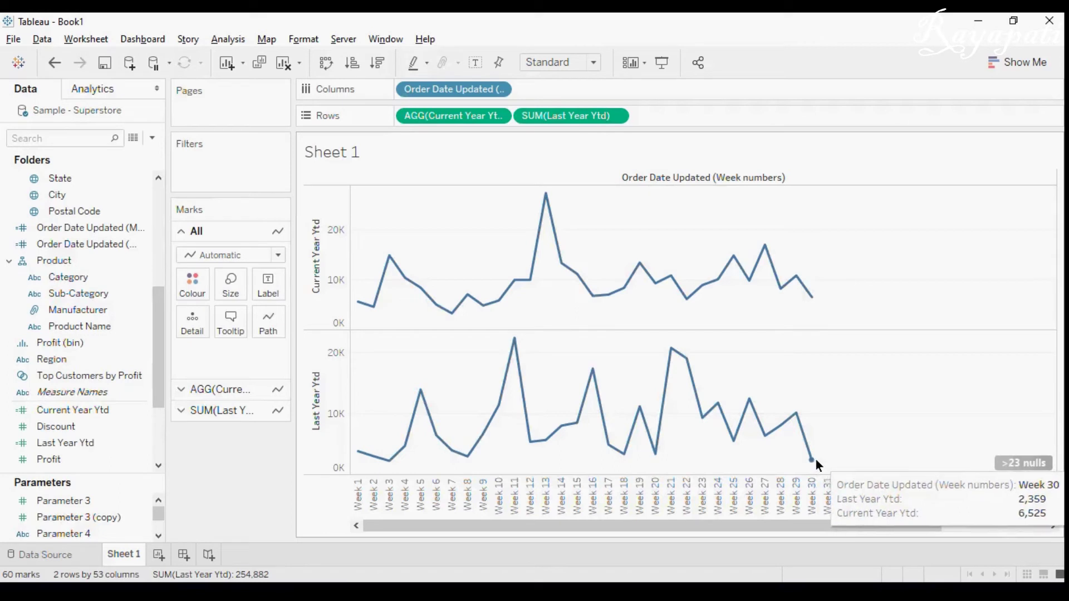
mouse_move(1042, 462)
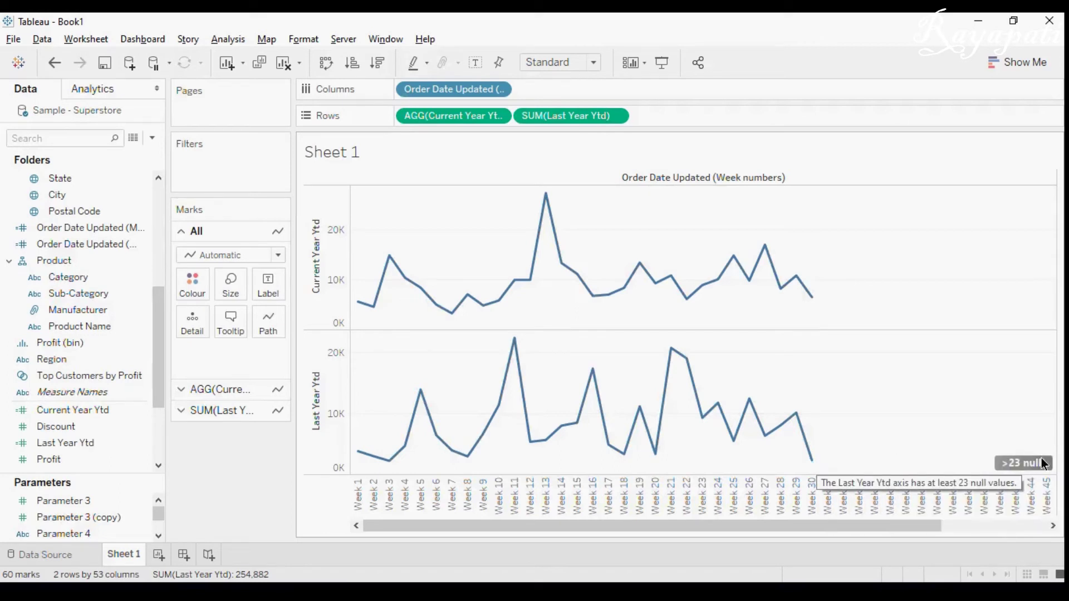
click(1043, 463)
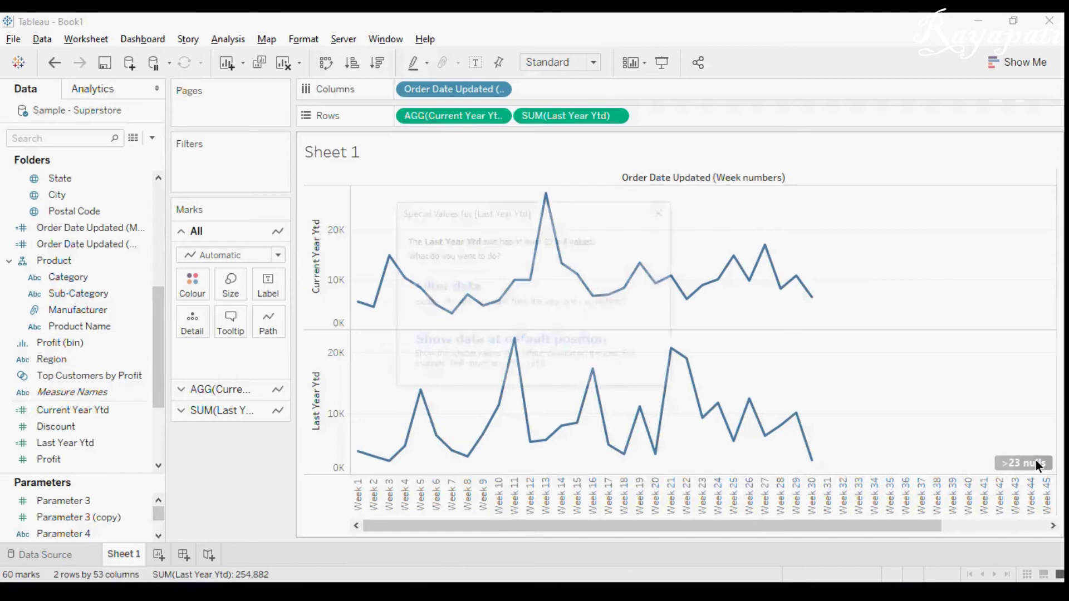
click(543, 298)
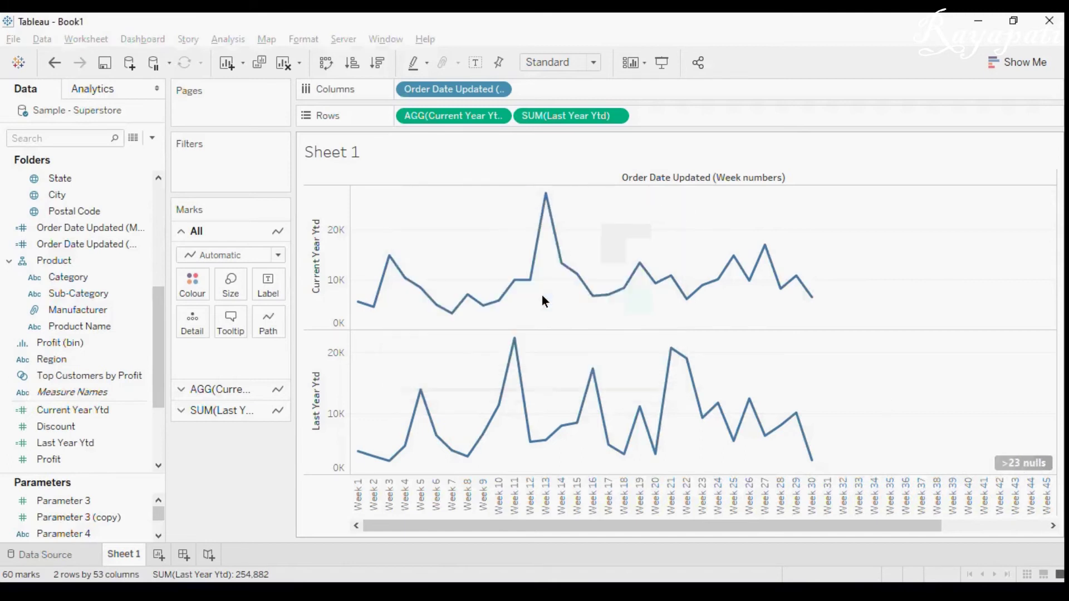
click(592, 68)
click(570, 117)
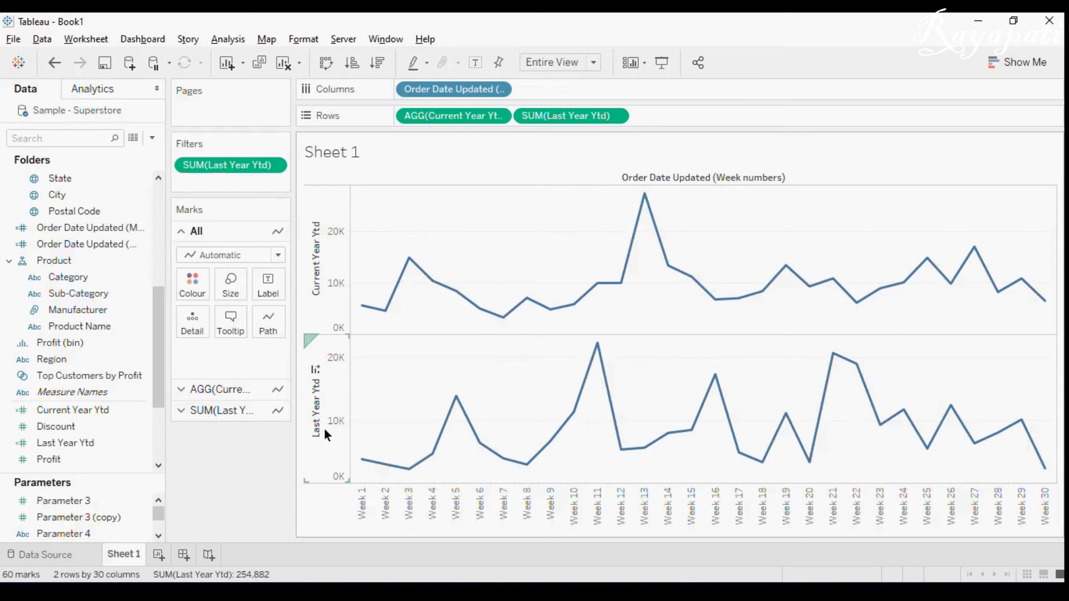
Step: Create a new calculated field named Yoy Growth
click(233, 37)
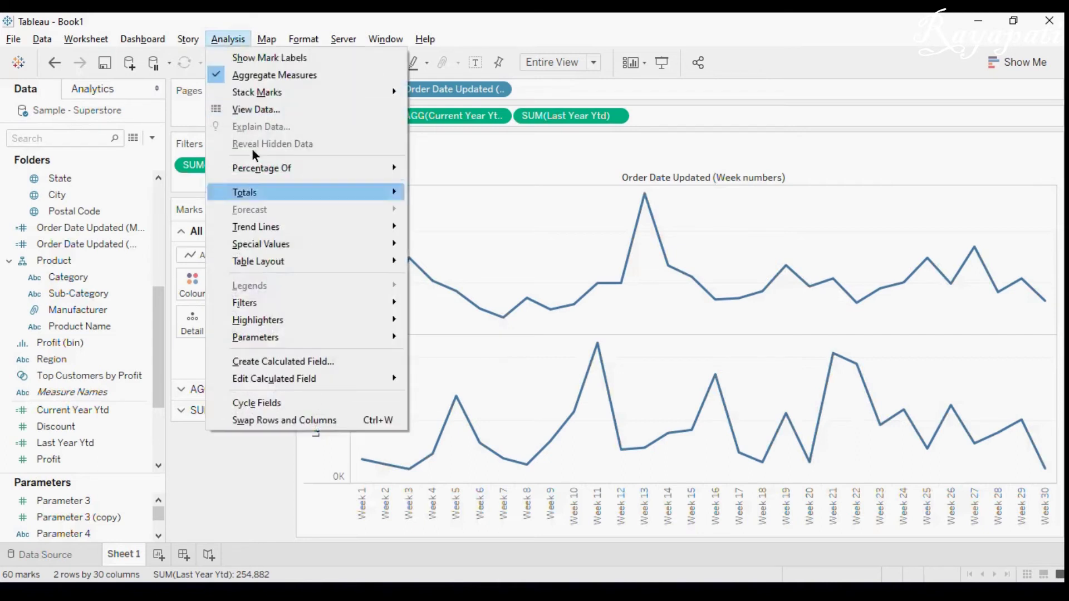
click(266, 363)
text(Yoy Growth)
click(440, 316)
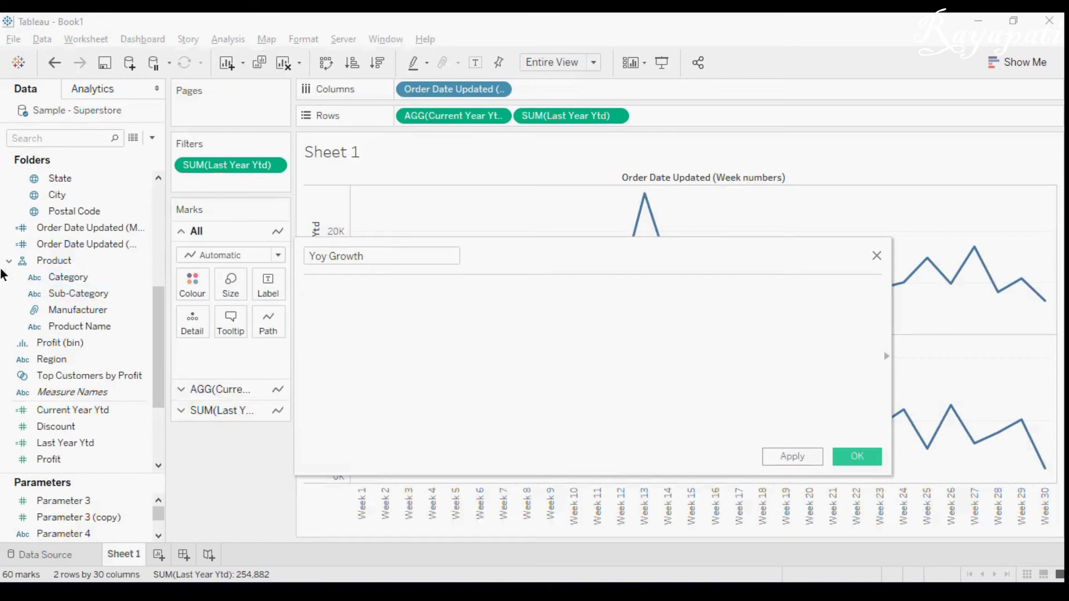
Step: Enter the difference ([Current Year Ytd] - [Last Year Ytd]) in parentheses as the start of the Yoy Growth formula
click(97, 411)
drag(97, 414, 400, 308)
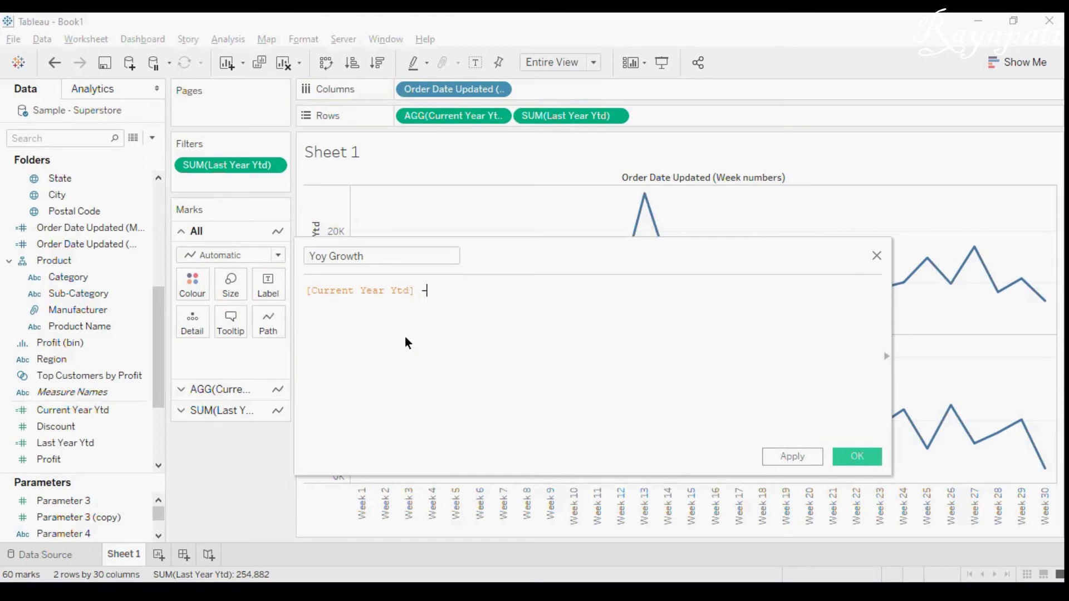
text(-)
click(146, 443)
drag(125, 442, 613, 288)
text())
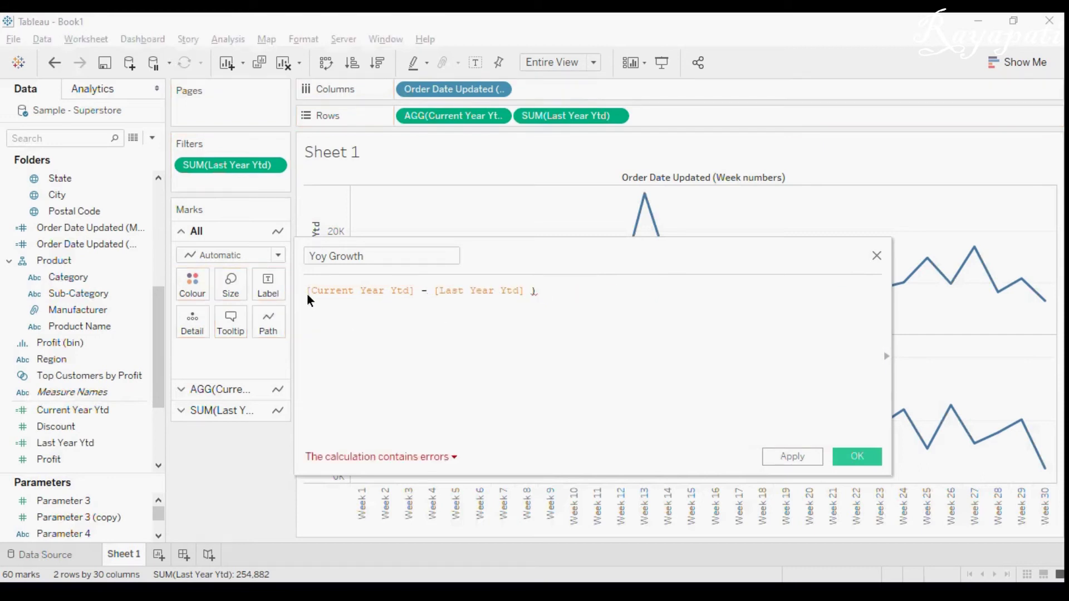
click(307, 292)
text(()
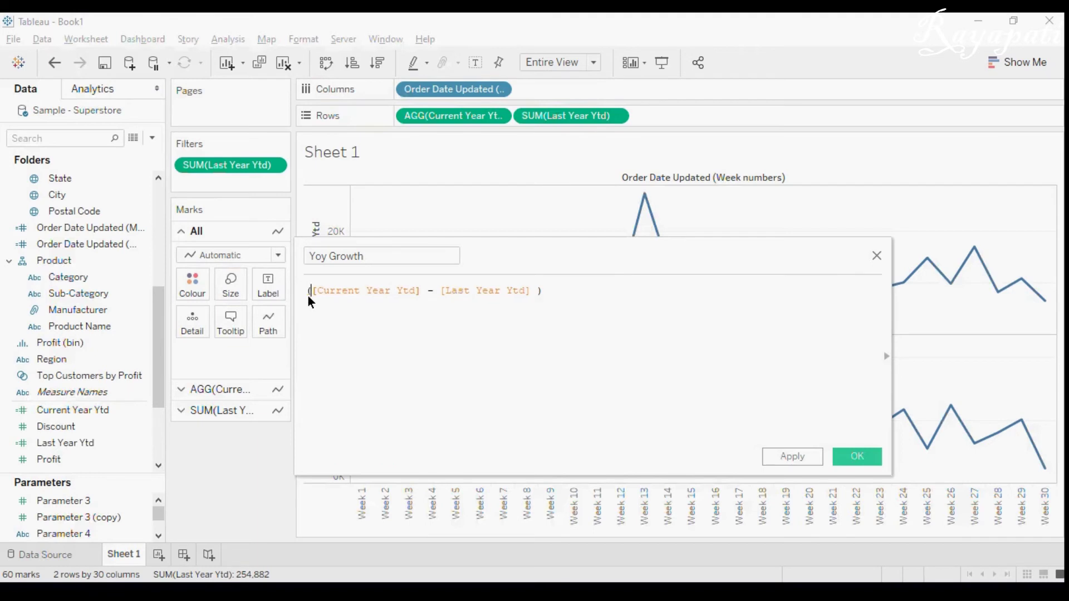
Step: Divide the difference by [Last Year Ytd], placing the slash and the divisor on separate lines
click(559, 285)
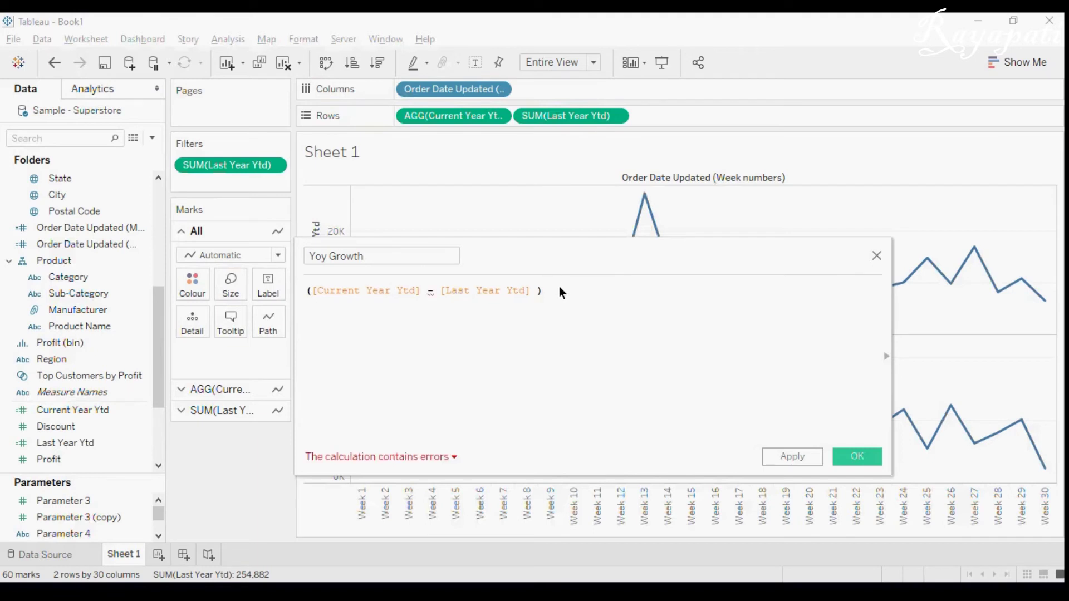
key(Return)
text(/)
key(Return)
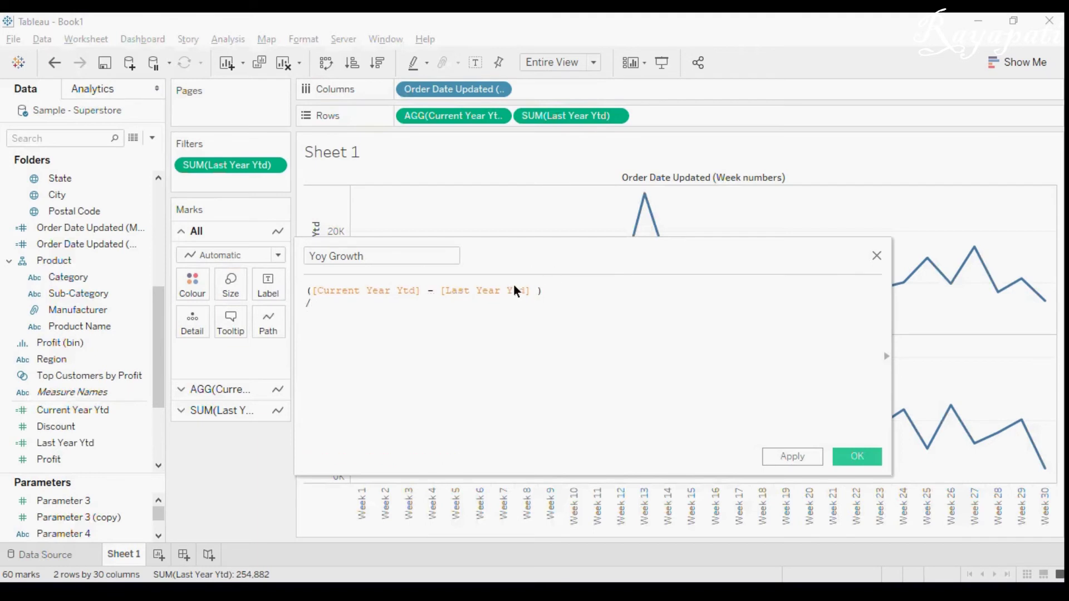
drag(315, 290, 426, 293)
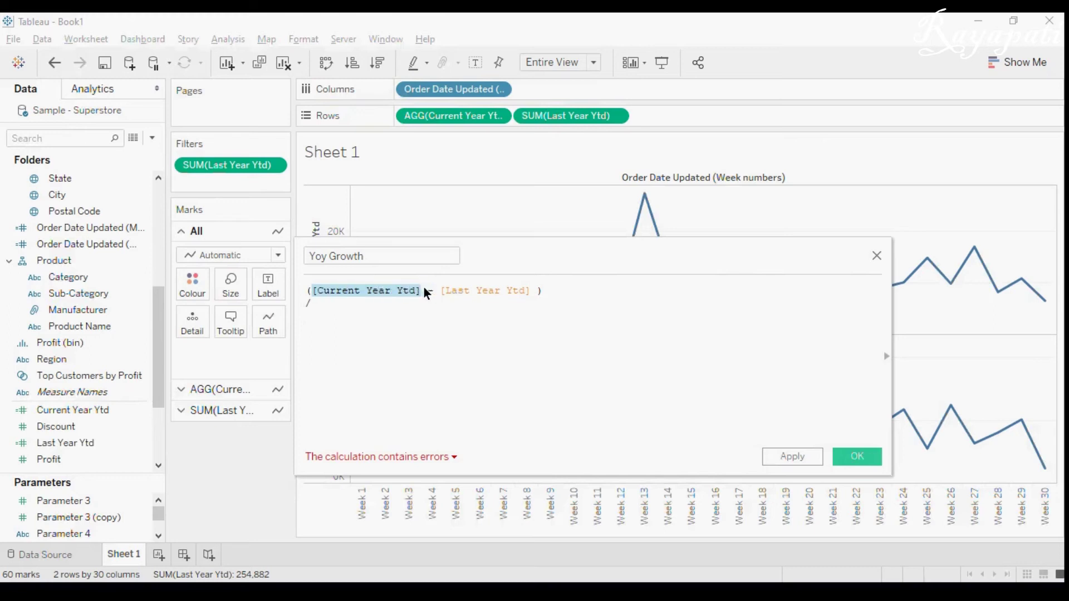
click(393, 331)
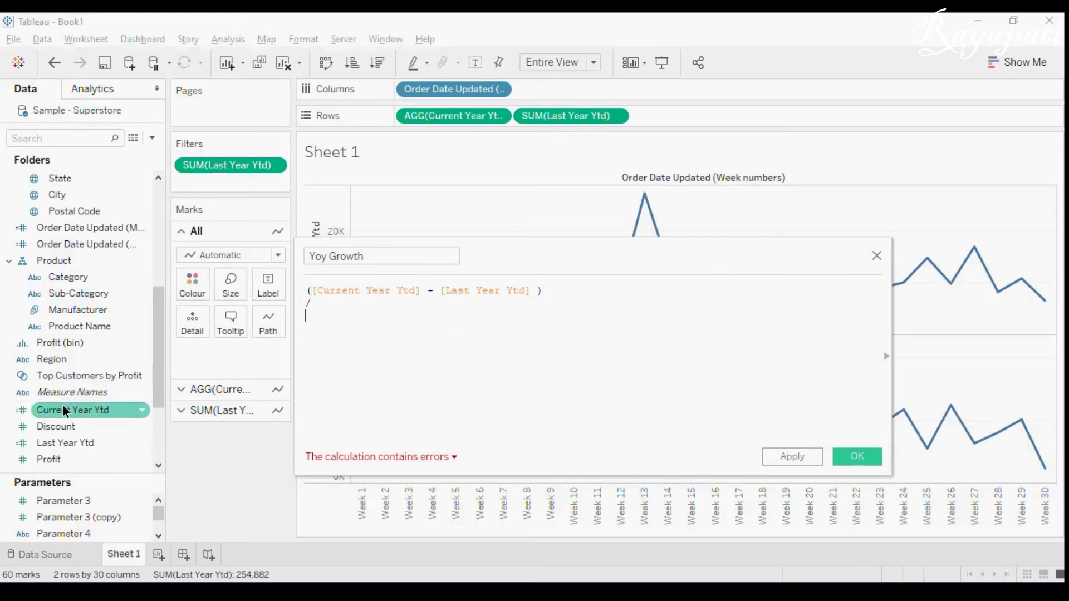
drag(57, 450, 365, 333)
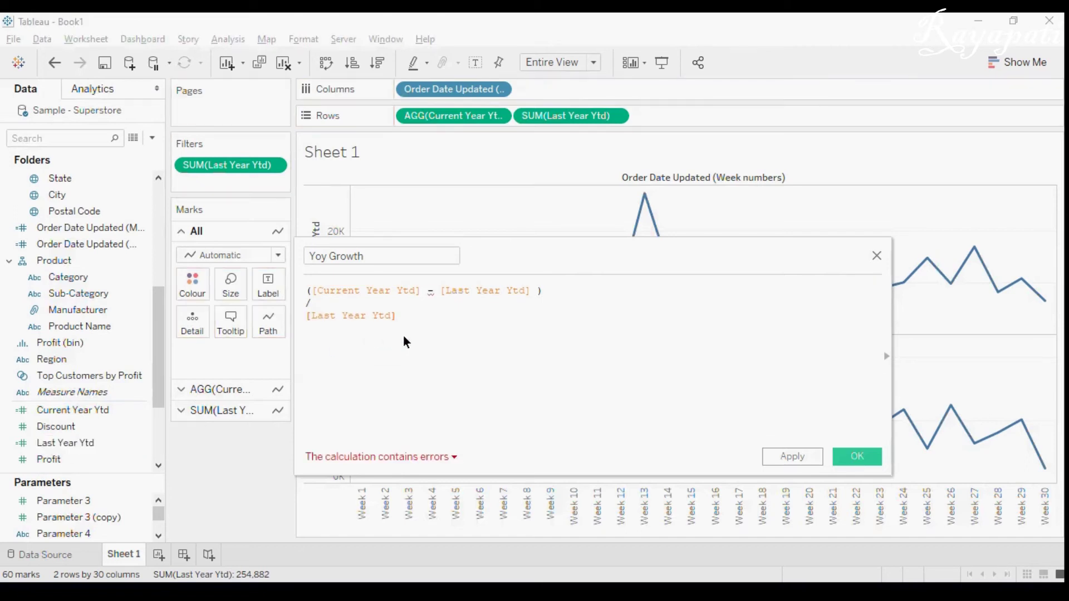
Step: Review the Yoy Growth formula and open the details of its calculation error
drag(413, 339, 282, 288)
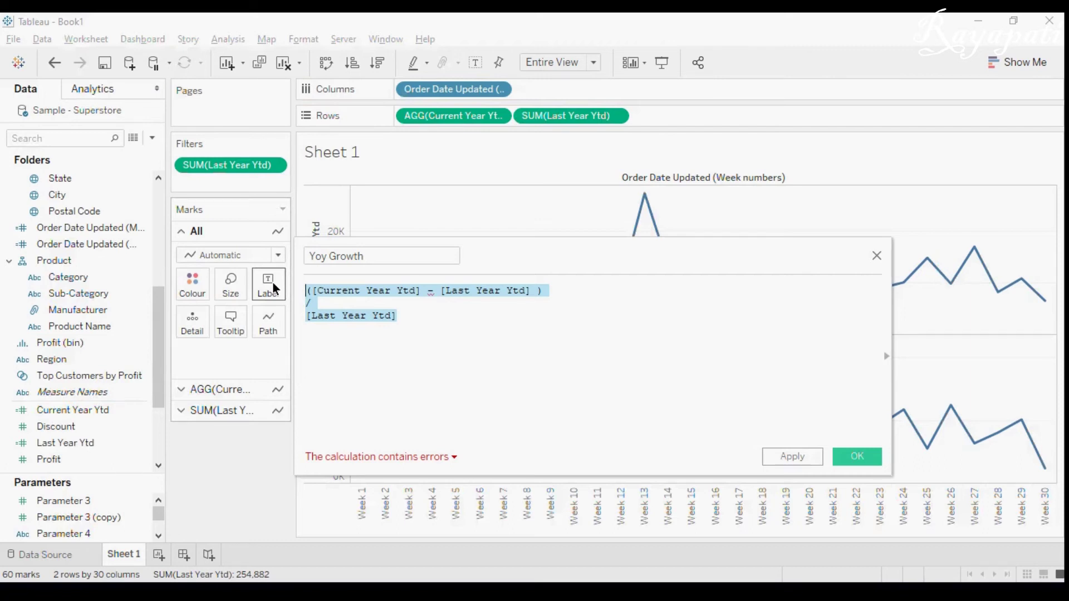
click(389, 257)
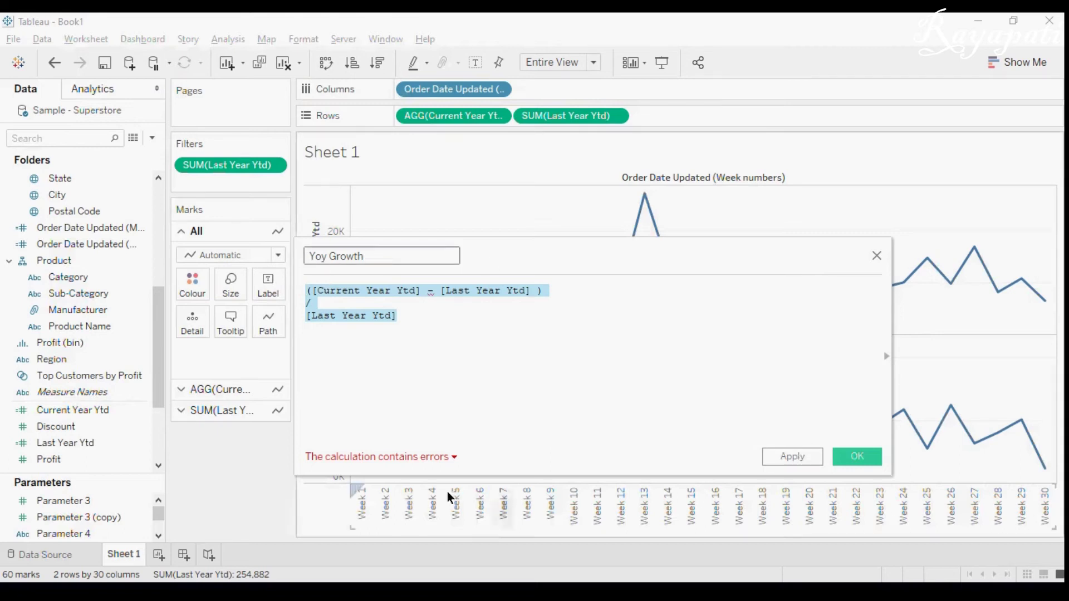
click(406, 402)
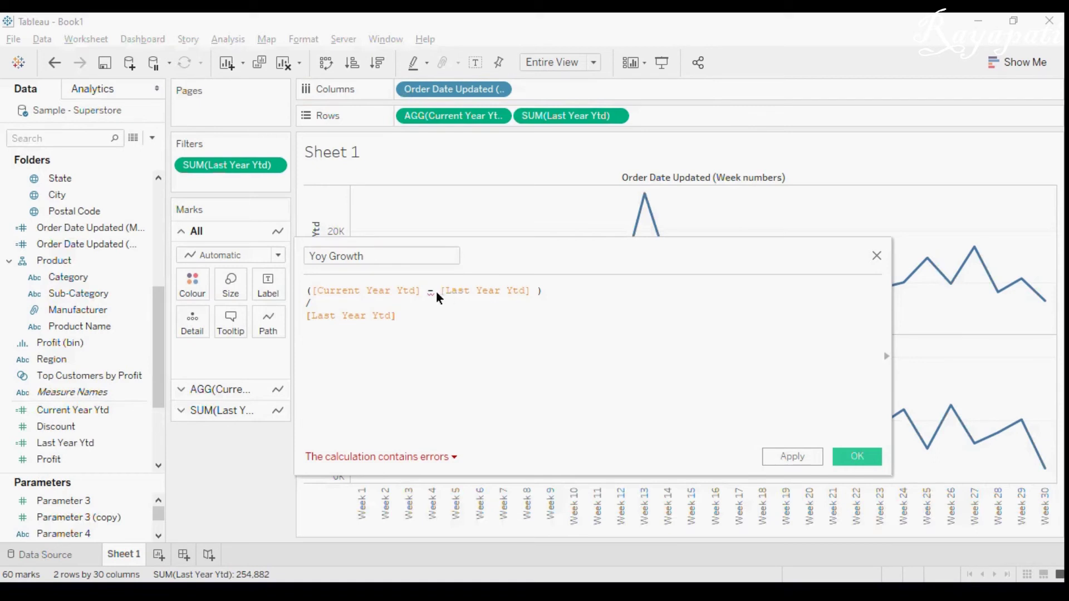
click(385, 457)
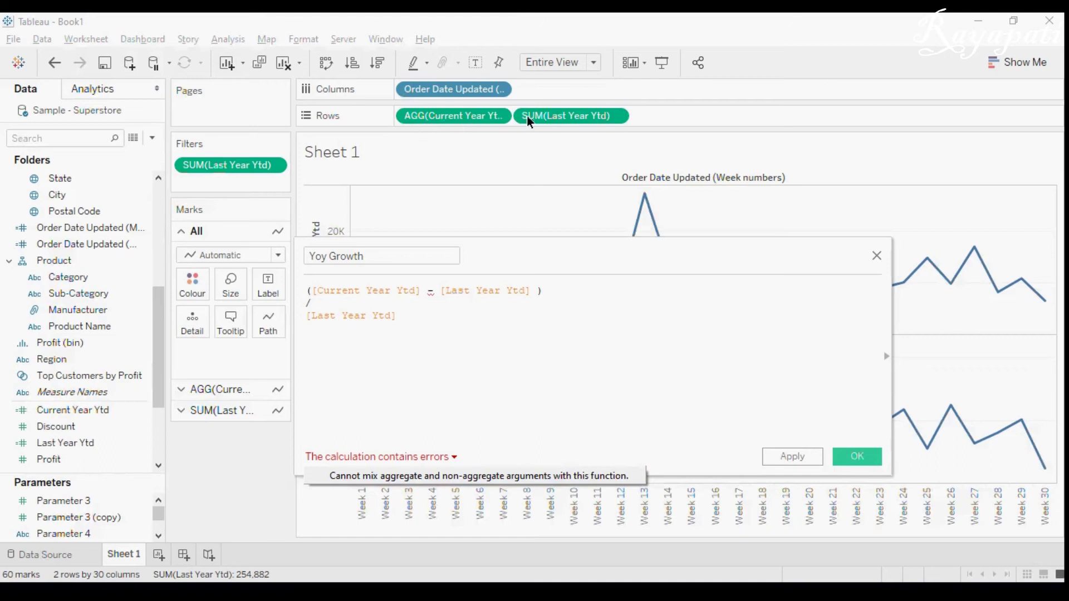
Step: Wrap both [Last Year Ytd] references in the Yoy Growth formula in Sum(), and apply and save the calculation
click(441, 291)
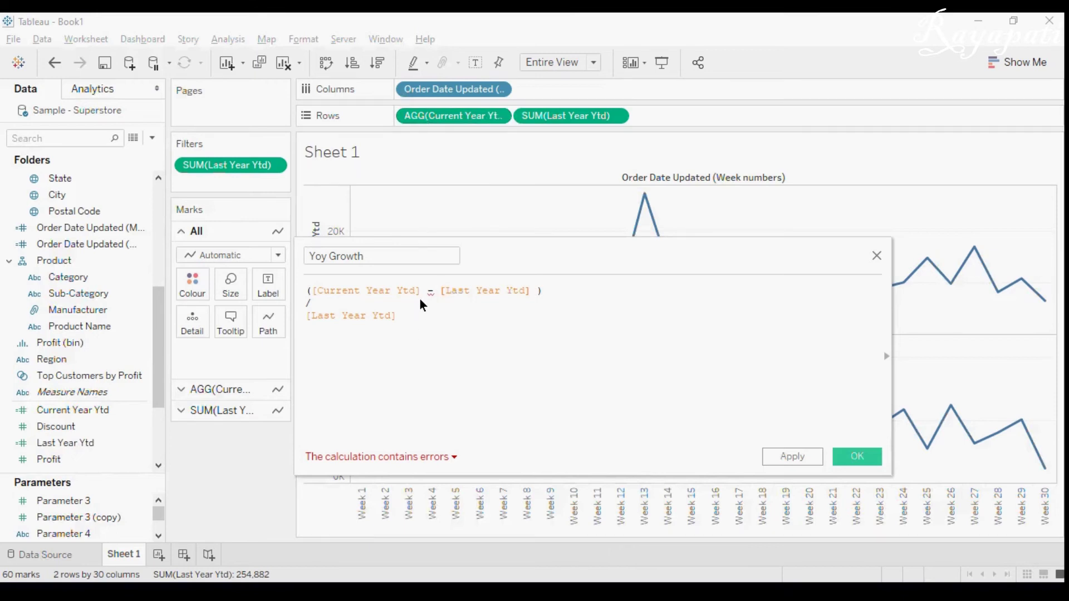
text(Sum()
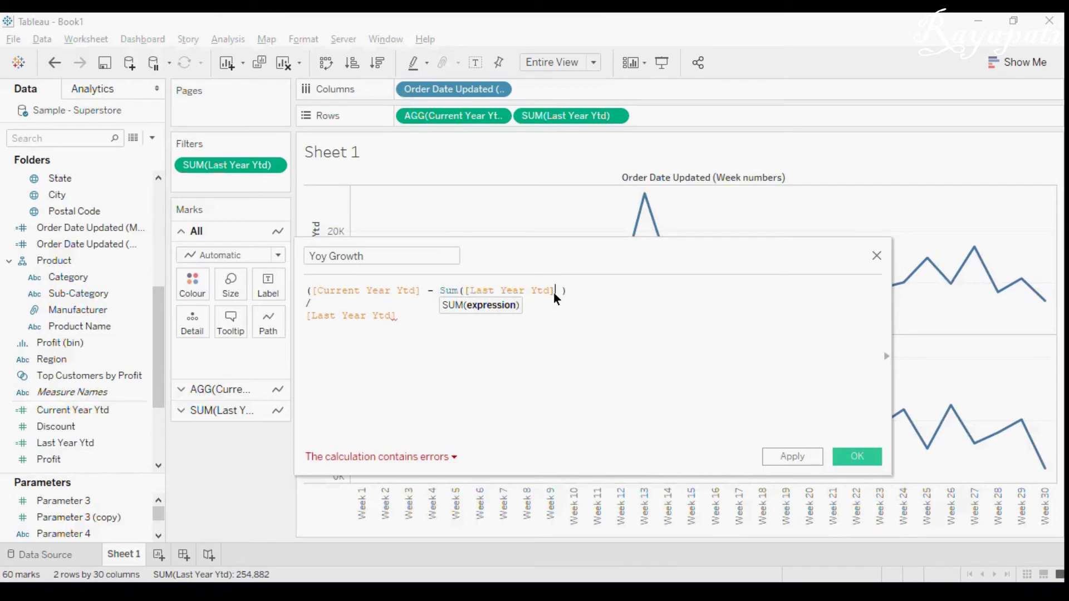
text())
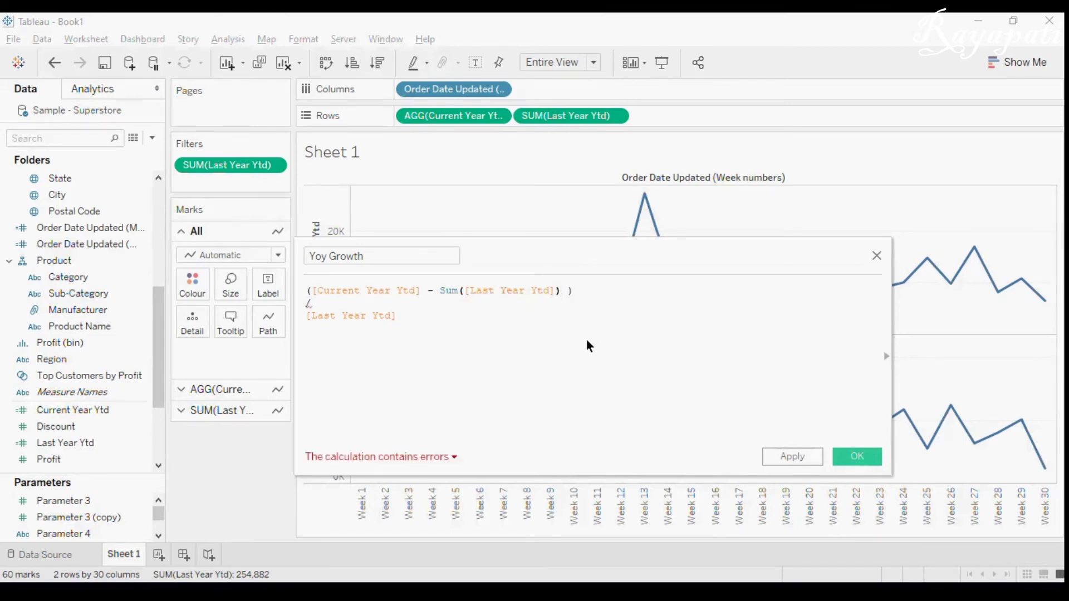
triple_click(306, 320)
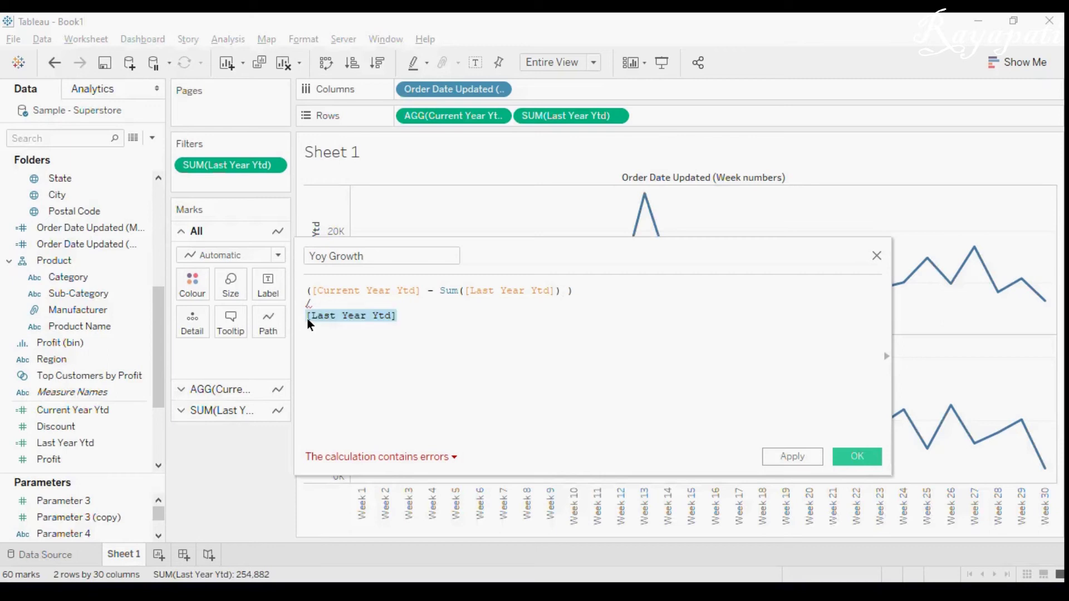
click(306, 317)
text(Sum()
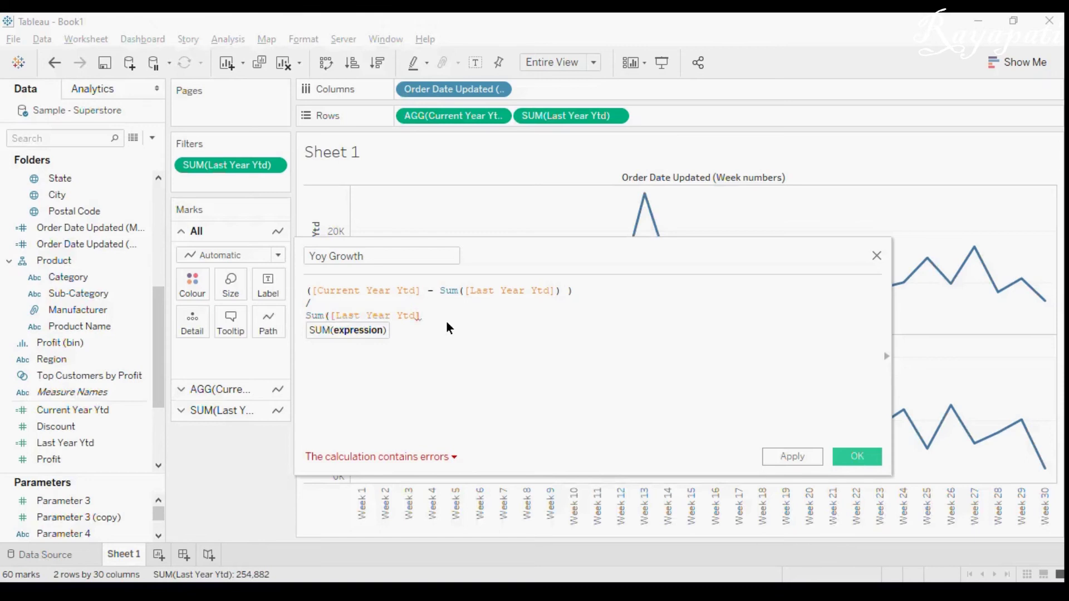
text())
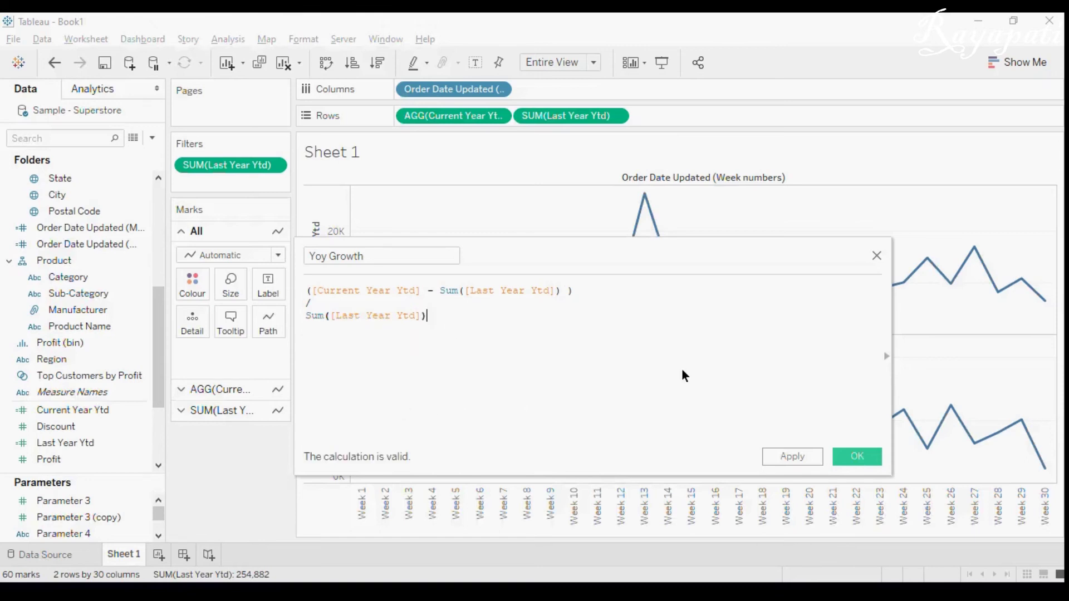
click(800, 462)
click(840, 457)
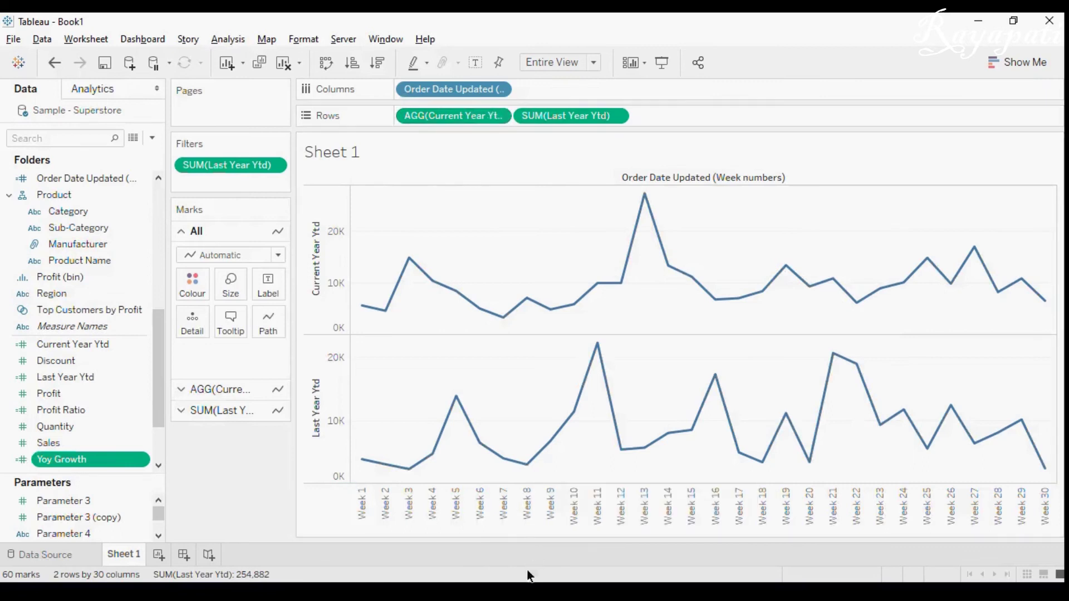
Step: Switch to the browser to examine the Relative period filtering example's cumulative profit charts, and return to Tableau
key(alt+Tab)
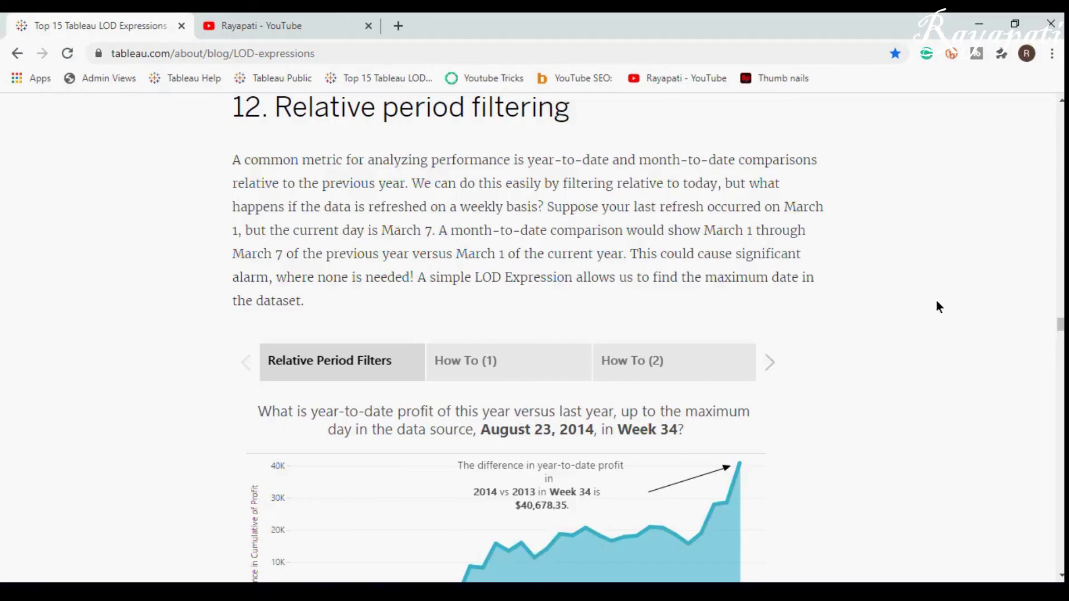
scroll(936, 306, down, 7)
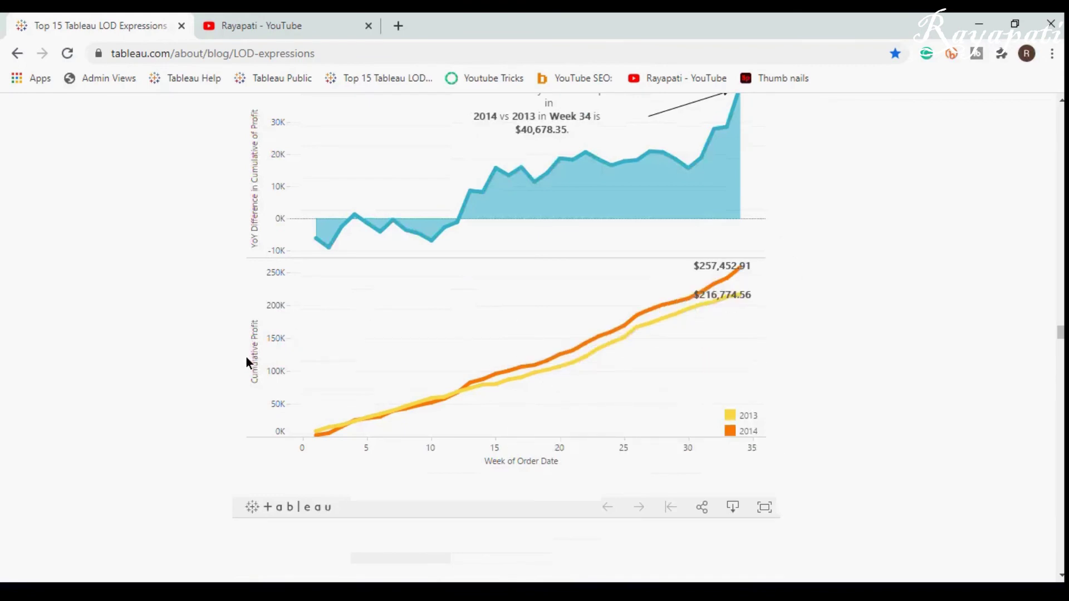
key(alt+Tab)
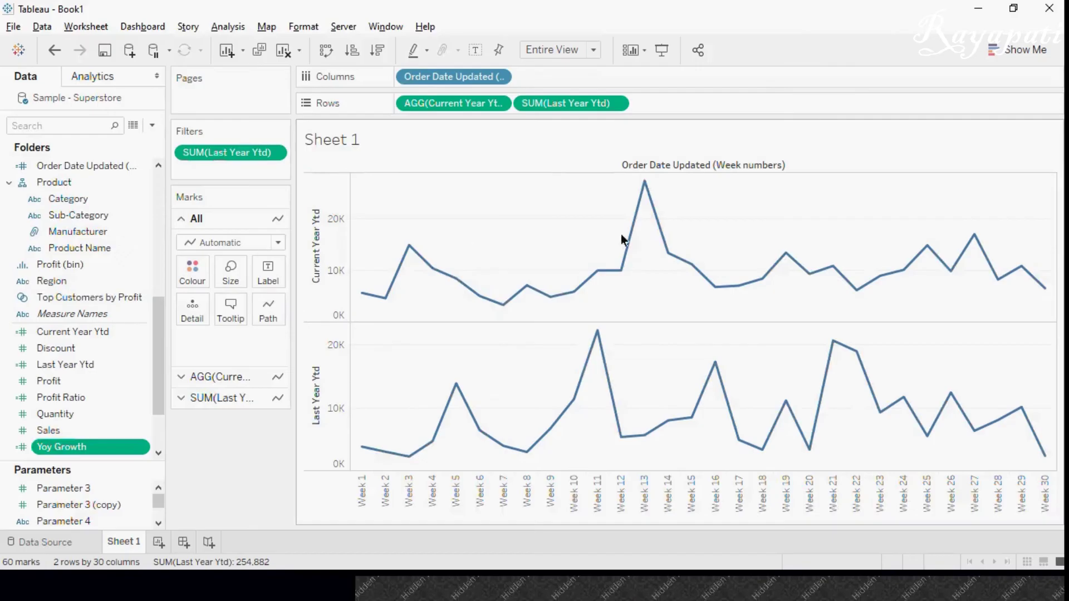
Step: Apply the Running Total quick table calculation to both Current Year Ytd and Last Year Ytd on Rows
click(498, 104)
mouse_move(500, 312)
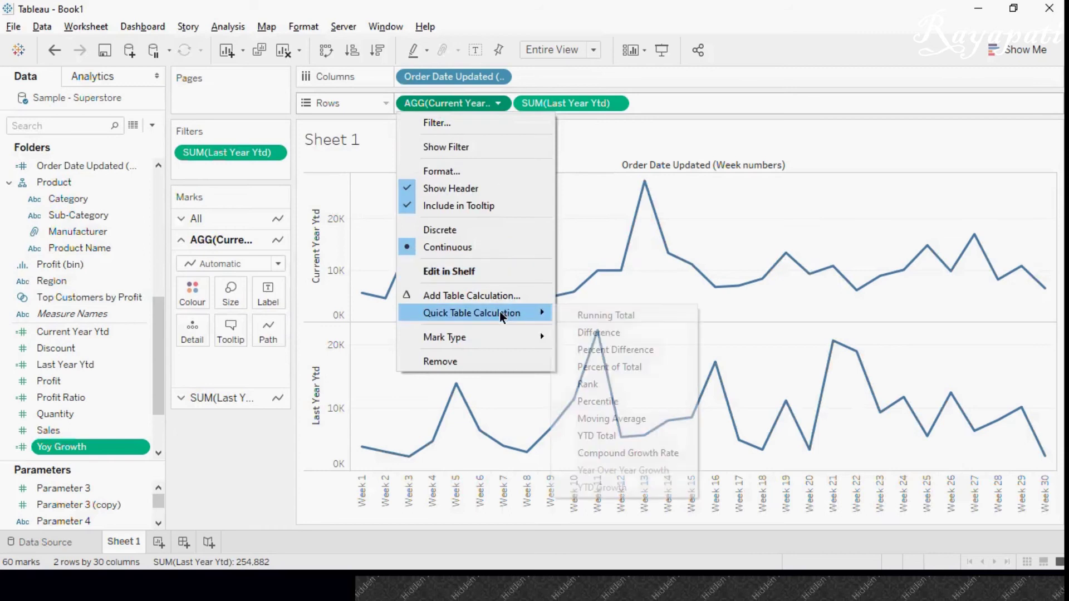
click(603, 312)
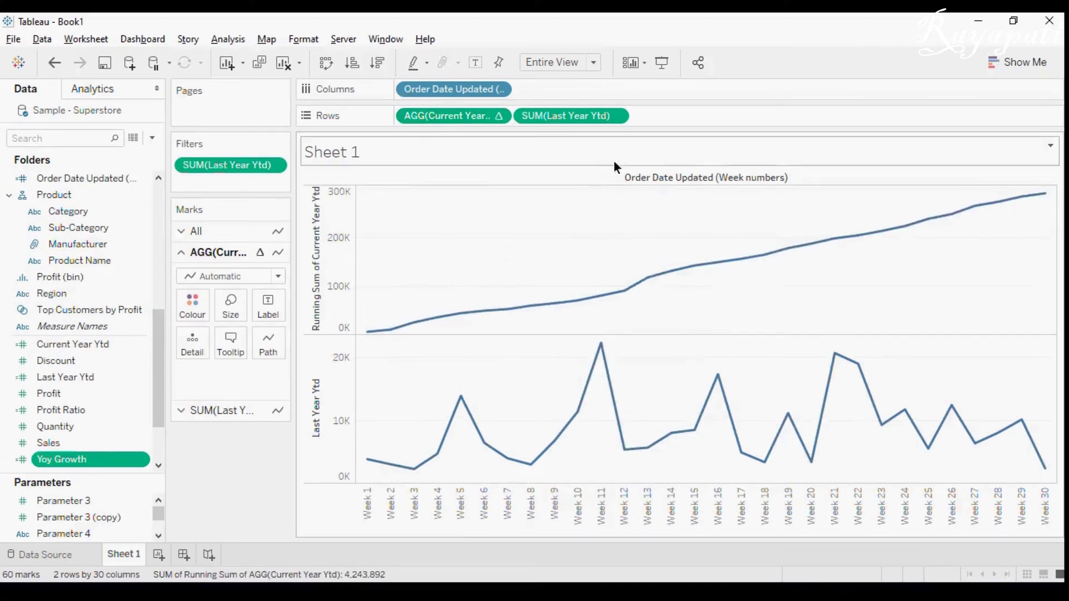
click(615, 103)
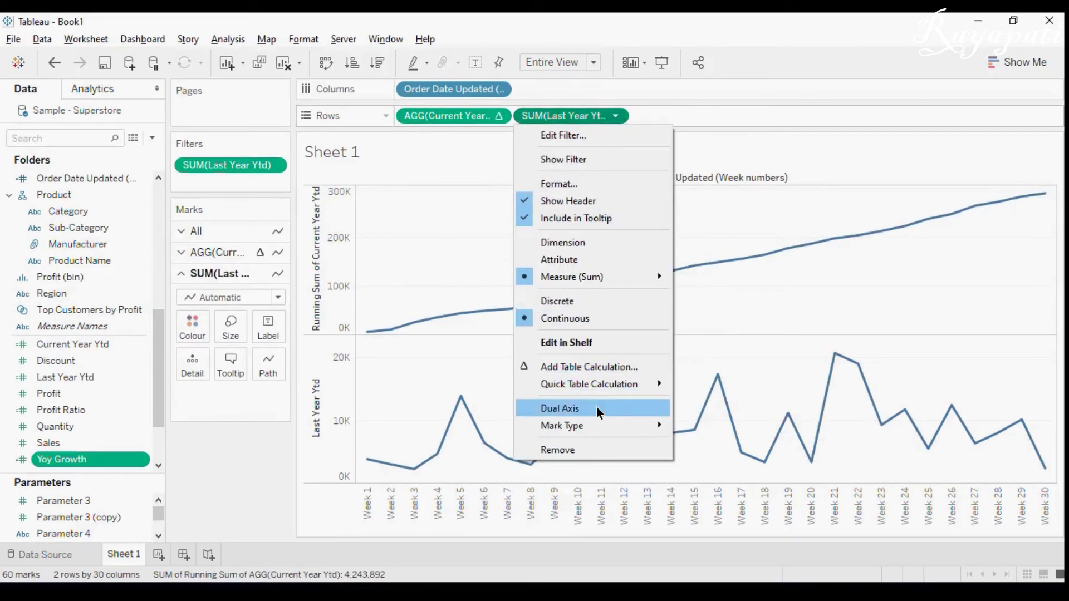
mouse_move(587, 382)
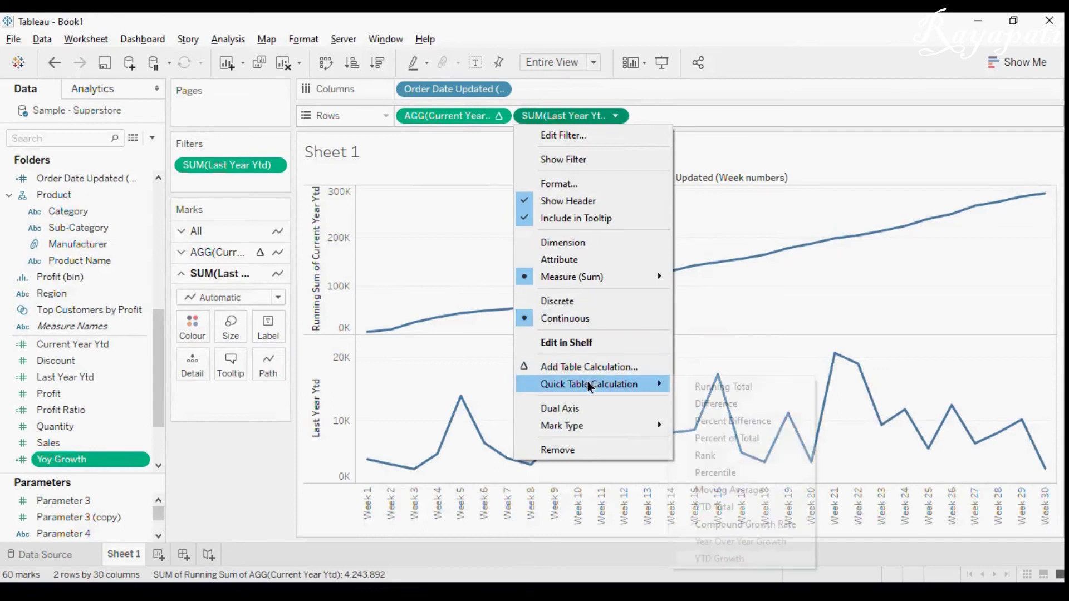
click(690, 386)
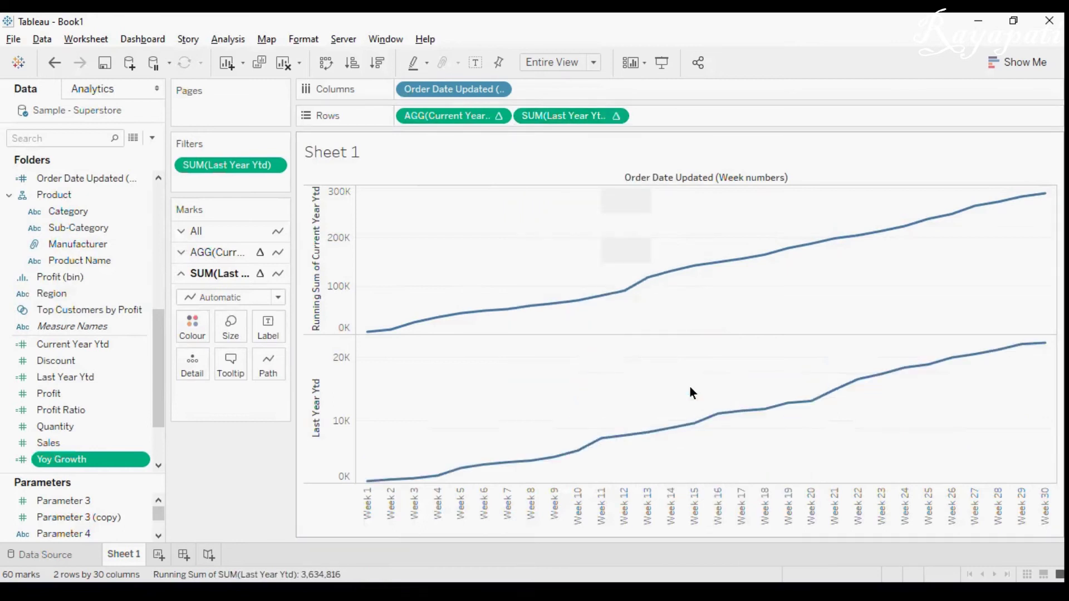
Step: Combine the two running totals on a dual axis and synchronise the Last Year Ytd axis
click(616, 117)
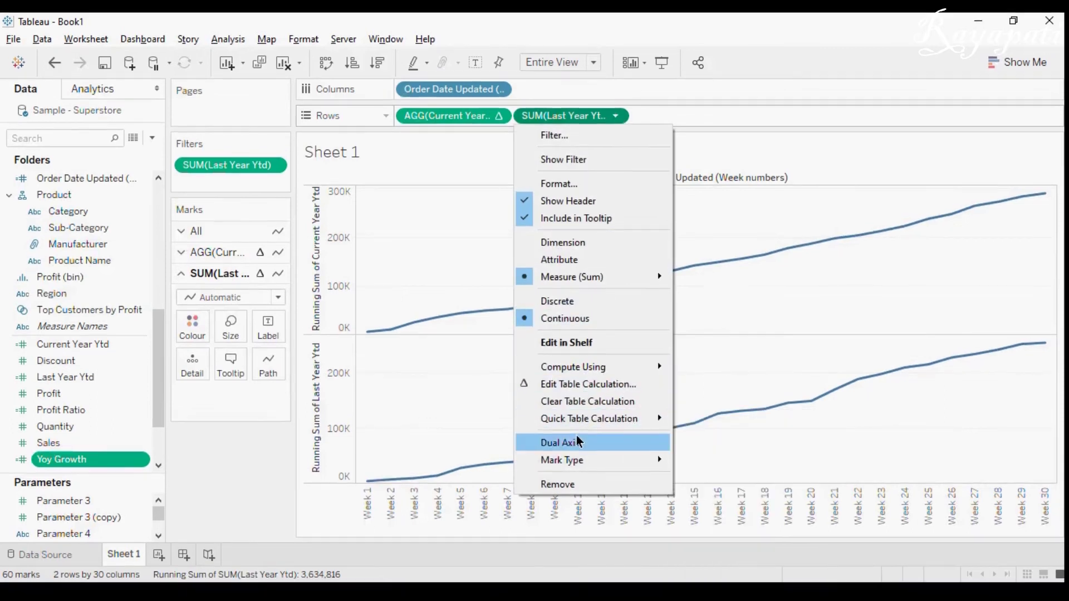
click(577, 429)
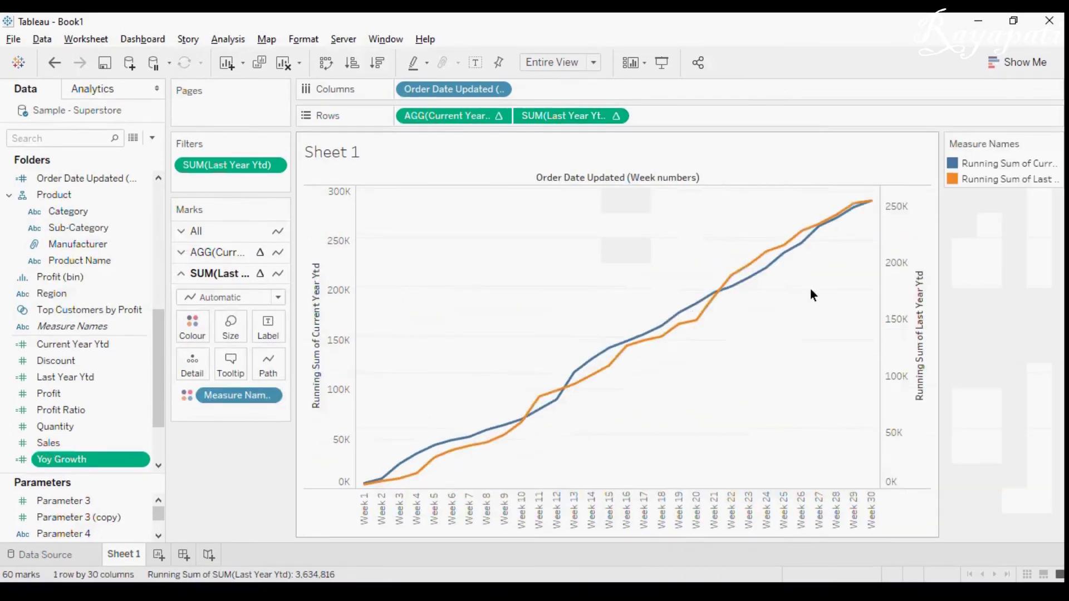
right_click(889, 283)
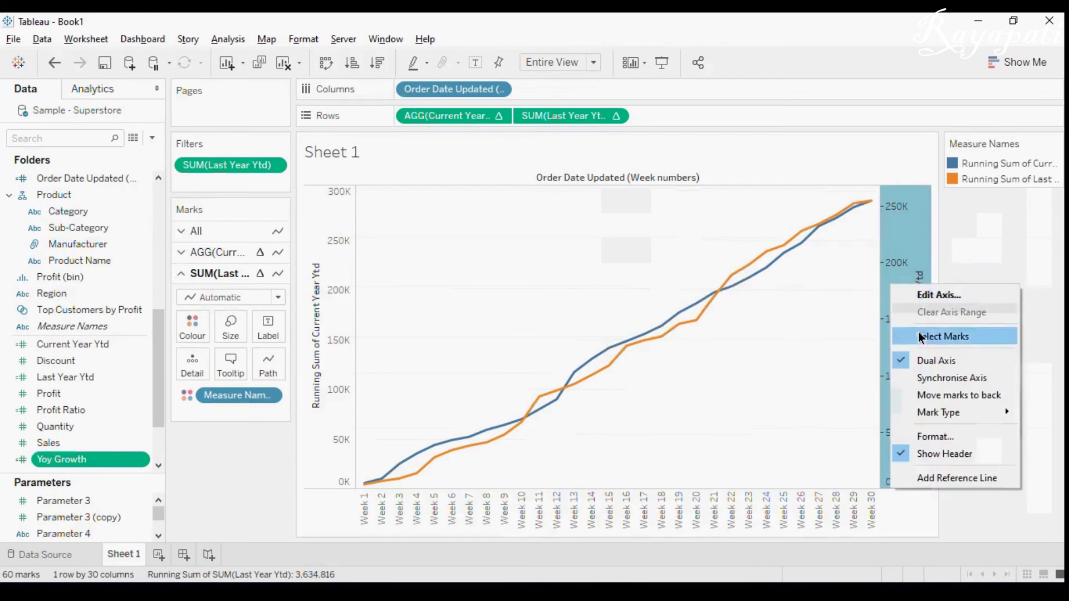
click(928, 374)
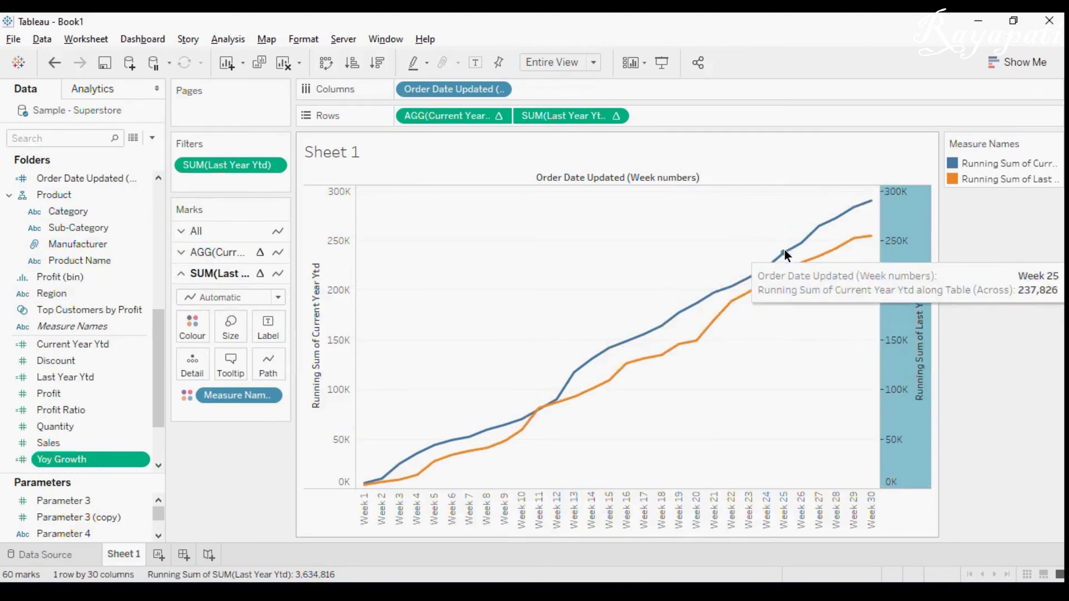
mouse_move(792, 266)
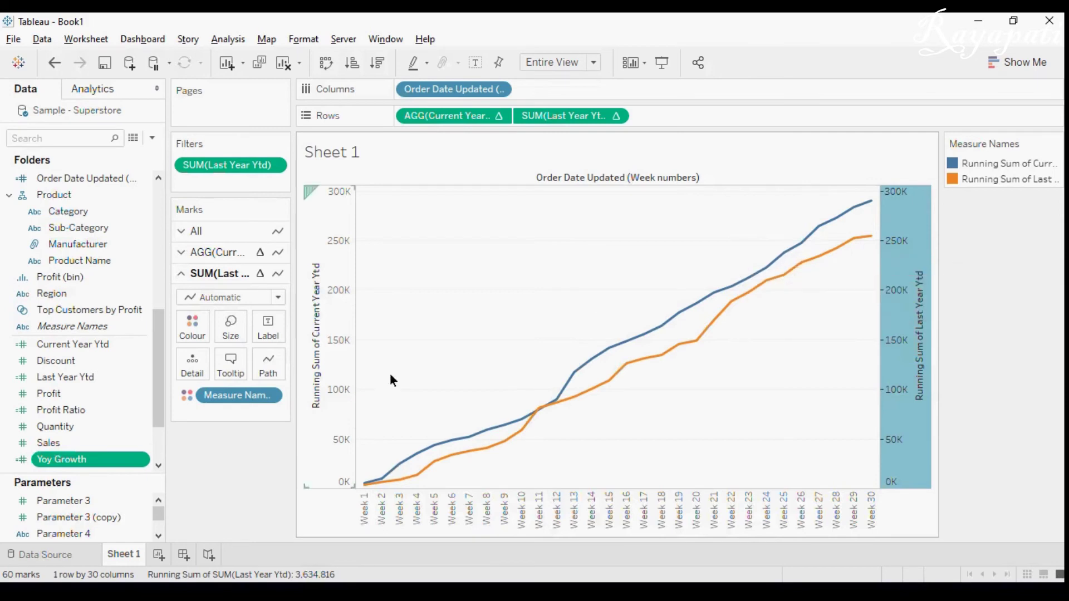
click(262, 464)
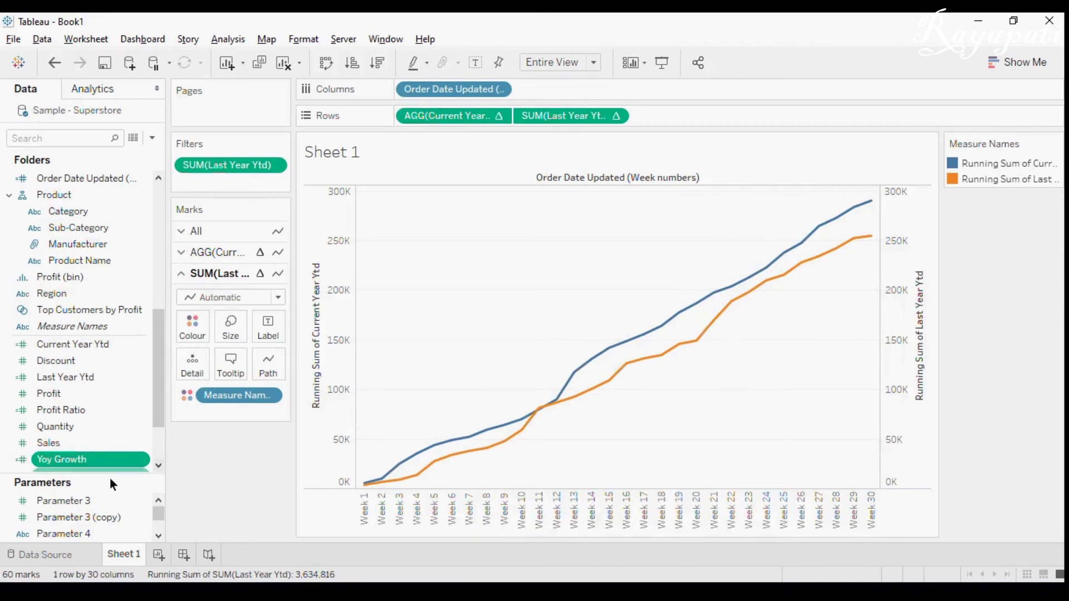
Step: Add a new worksheet and place Order Date Updated (Week numbers) on Columns as a continuous field
click(156, 558)
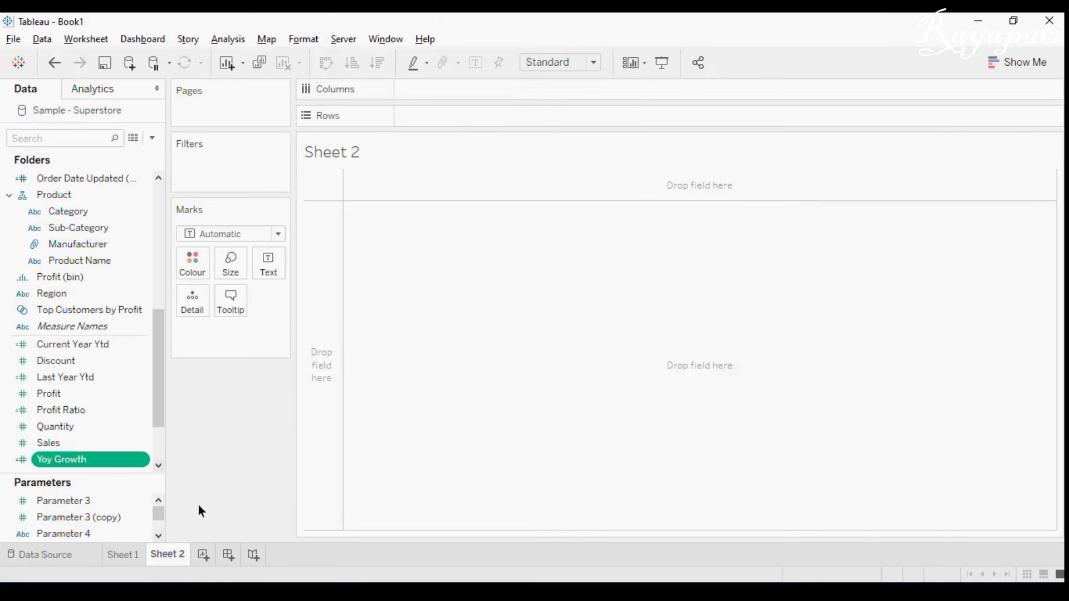
drag(158, 333, 160, 283)
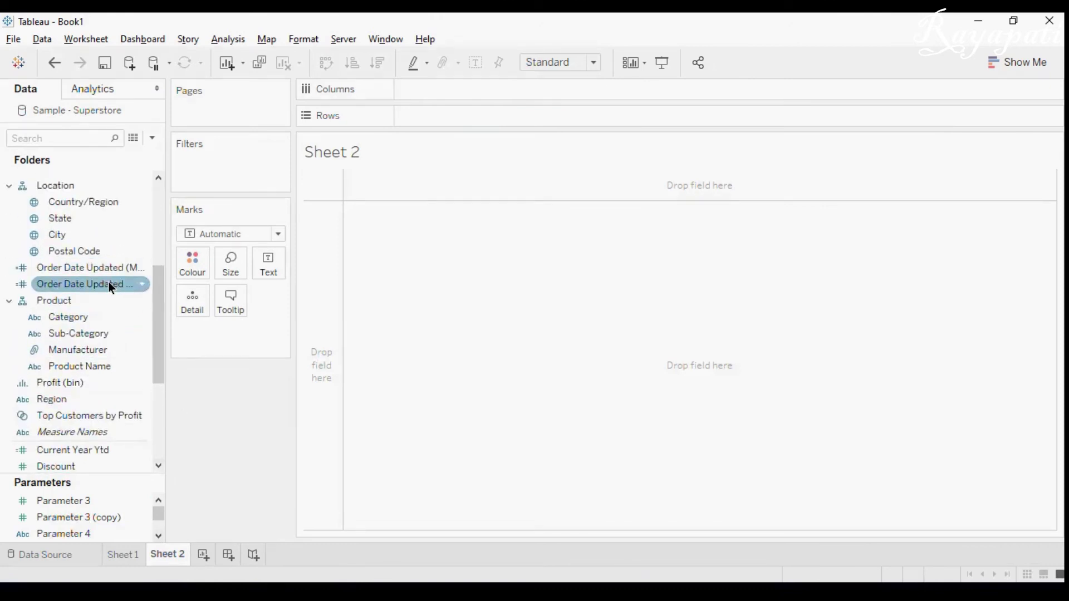
drag(109, 283, 490, 90)
click(499, 89)
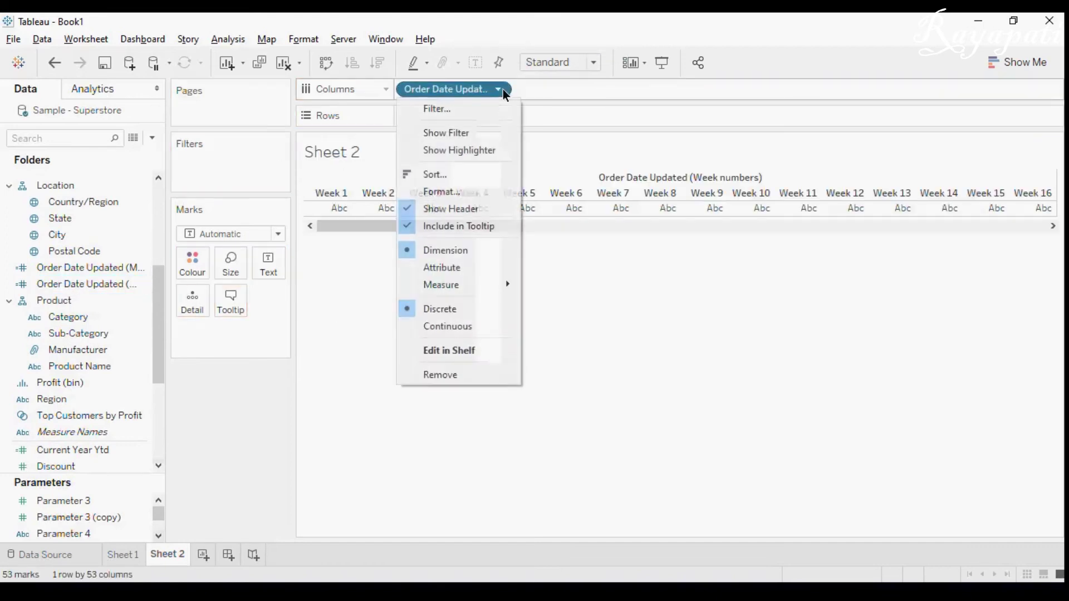
click(460, 328)
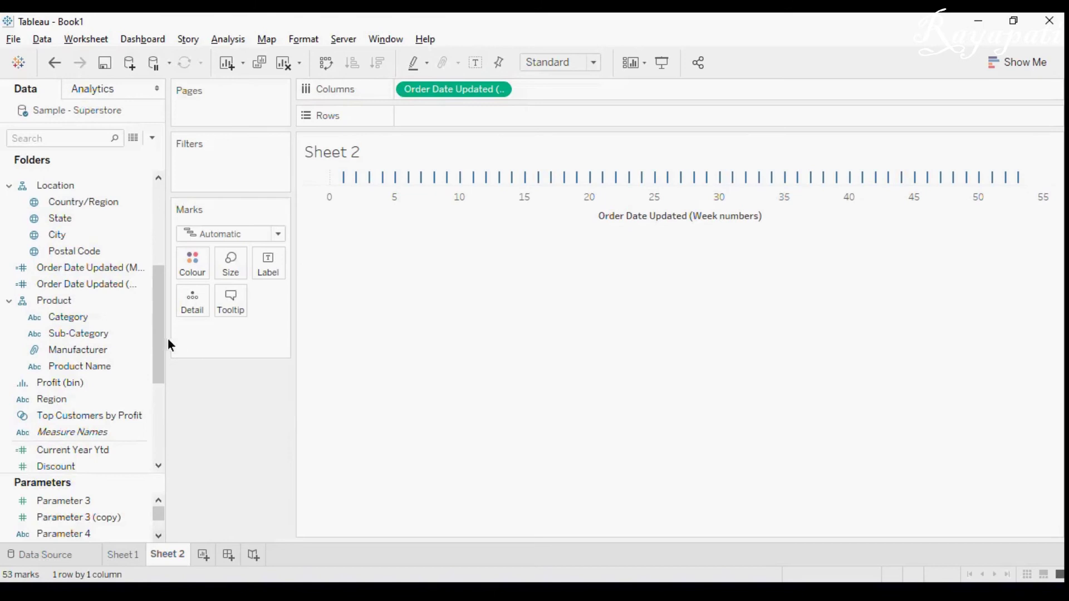
Step: Add Yoy Growth to Rows and set the mark type to Area
drag(159, 337, 158, 385)
click(140, 380)
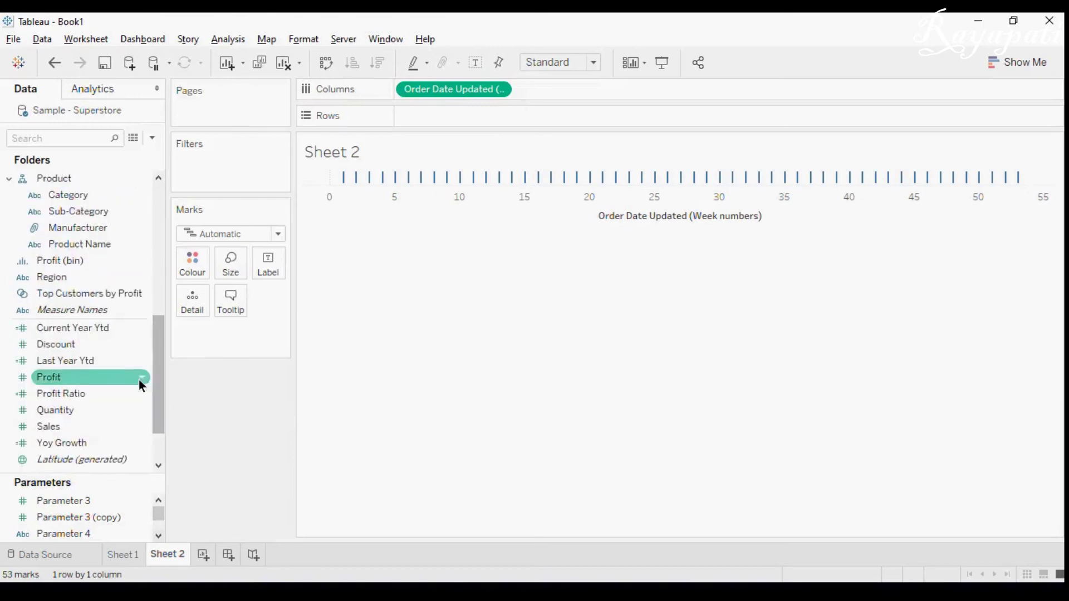
drag(90, 445, 462, 111)
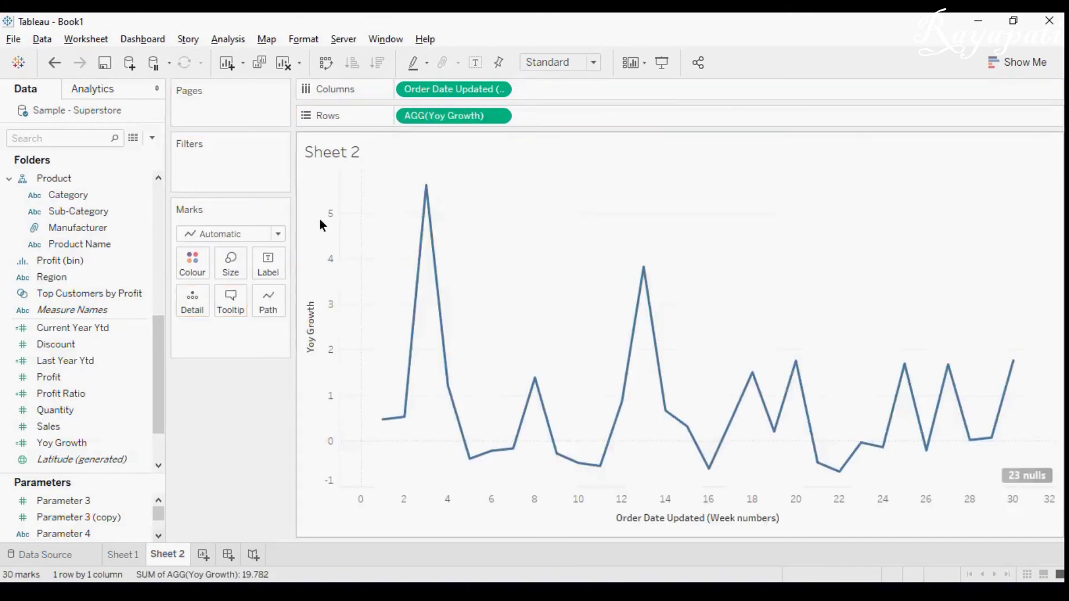
click(278, 233)
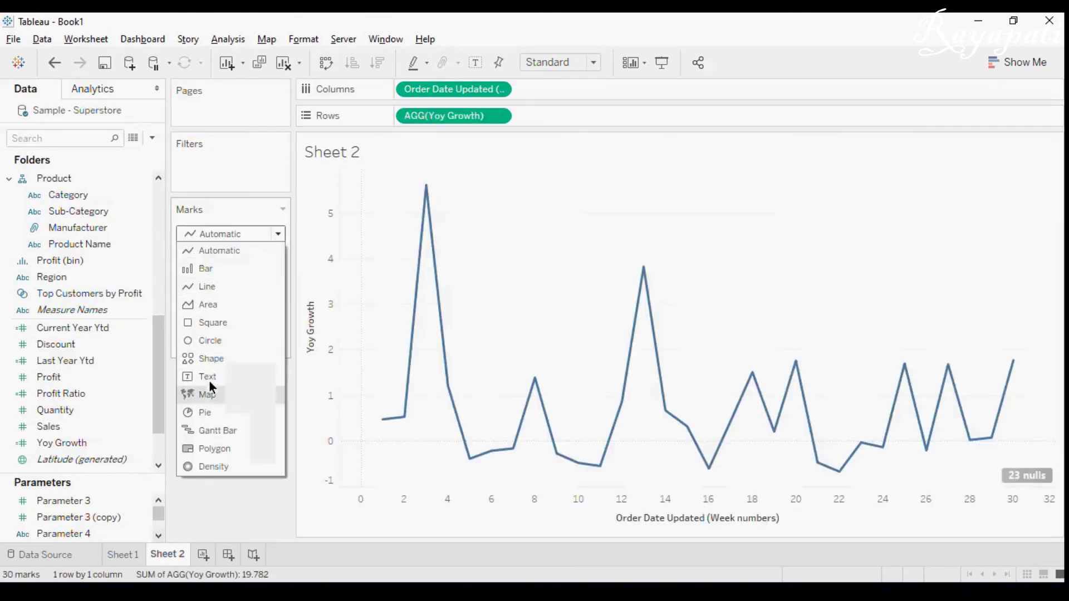
click(209, 309)
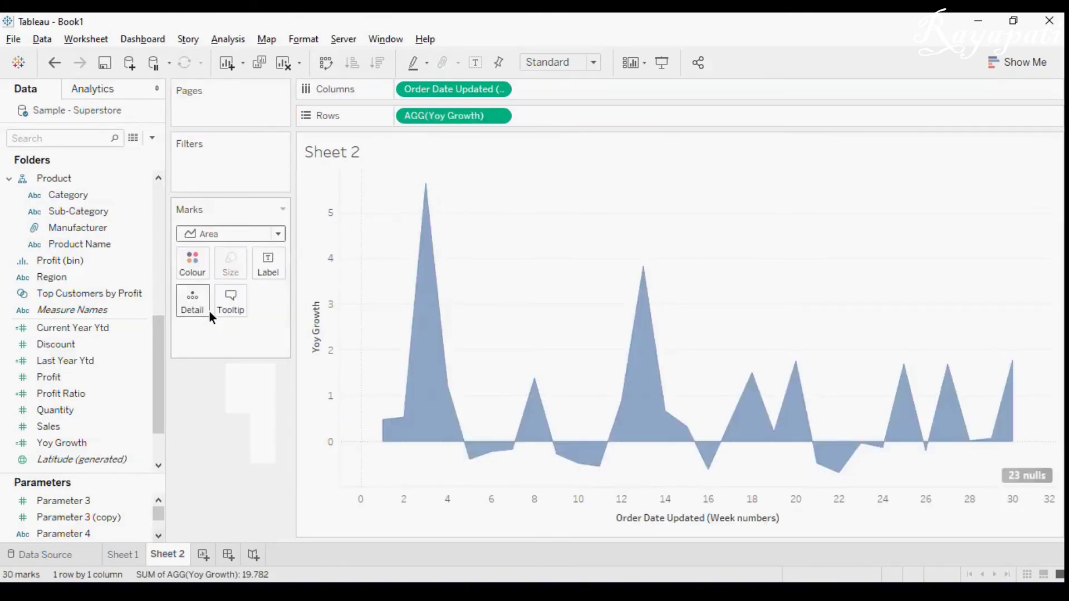
Step: Create a new dashboard with Sheet 2 placed above Sheet 1
click(232, 555)
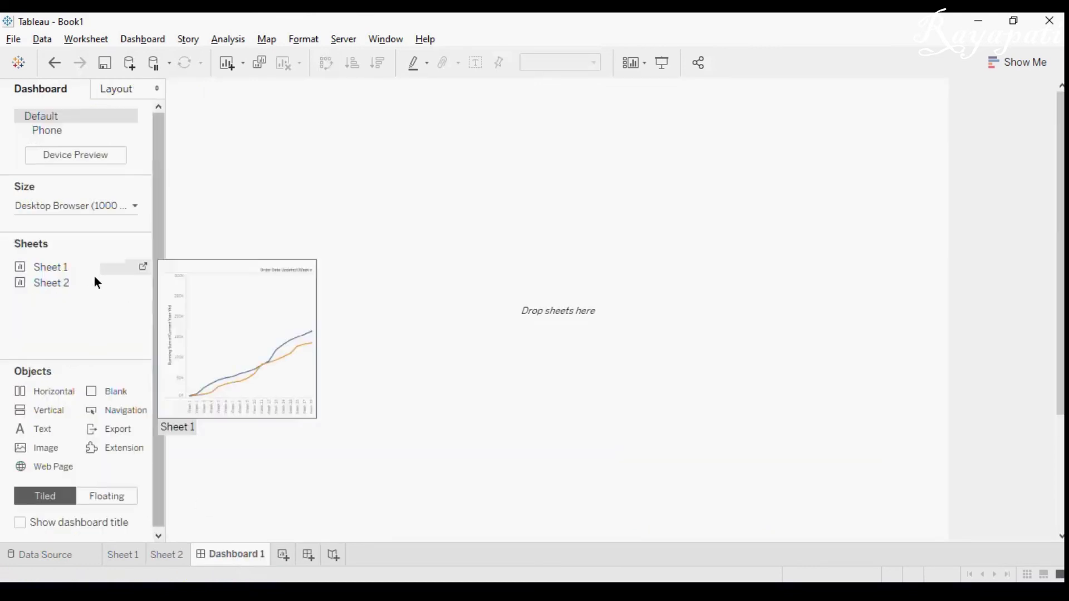
drag(66, 287, 492, 389)
mouse_move(195, 311)
mouse_down()
mouse_move(445, 432)
mouse_move(627, 473)
mouse_up()
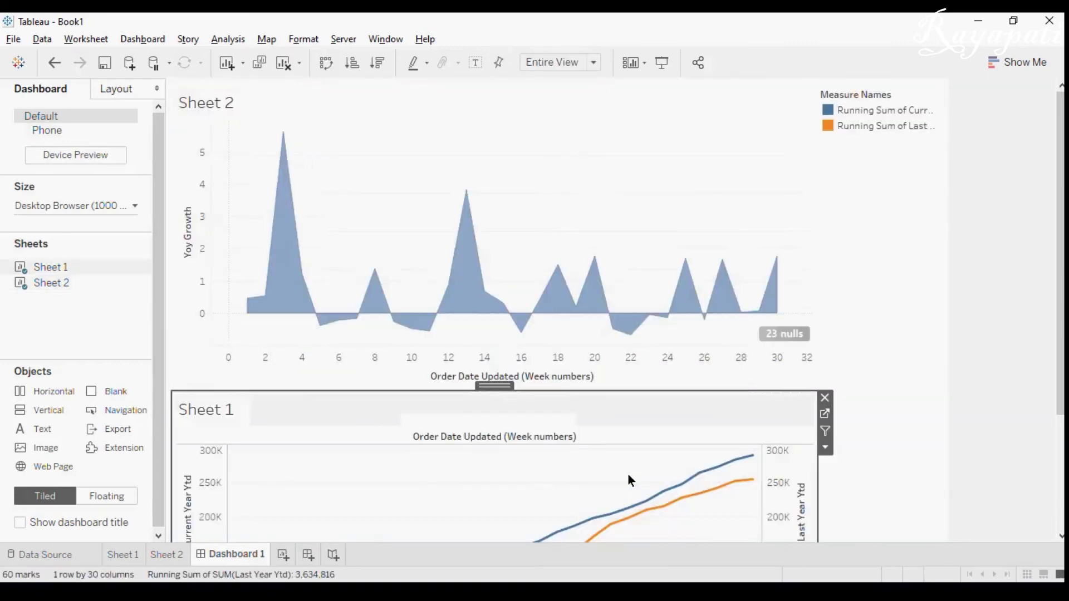
Step: Compare the Yoy Growth area chart with the current and last year running totals on the dashboard
scroll(627, 474, down, 3)
scroll(627, 473, down, 3)
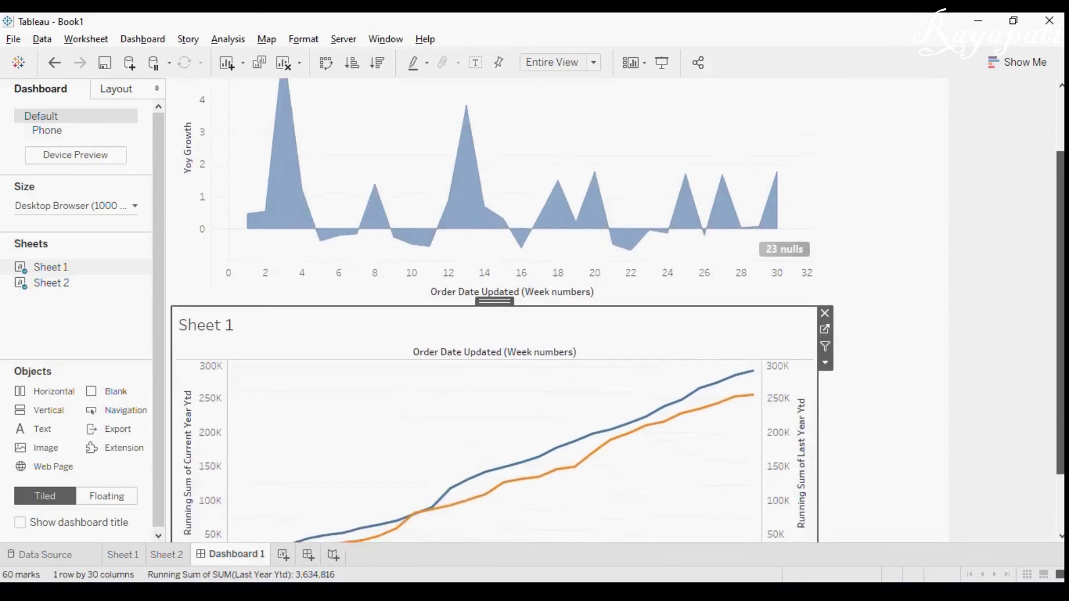
scroll(1038, 228, up, 5)
scroll(1056, 255, down, 5)
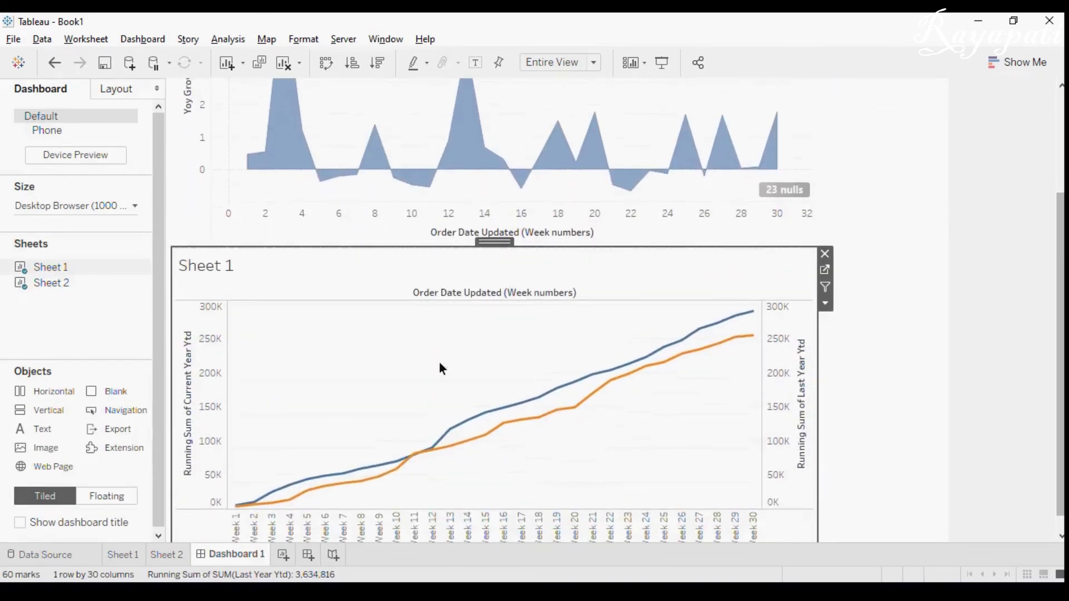
mouse_move(405, 467)
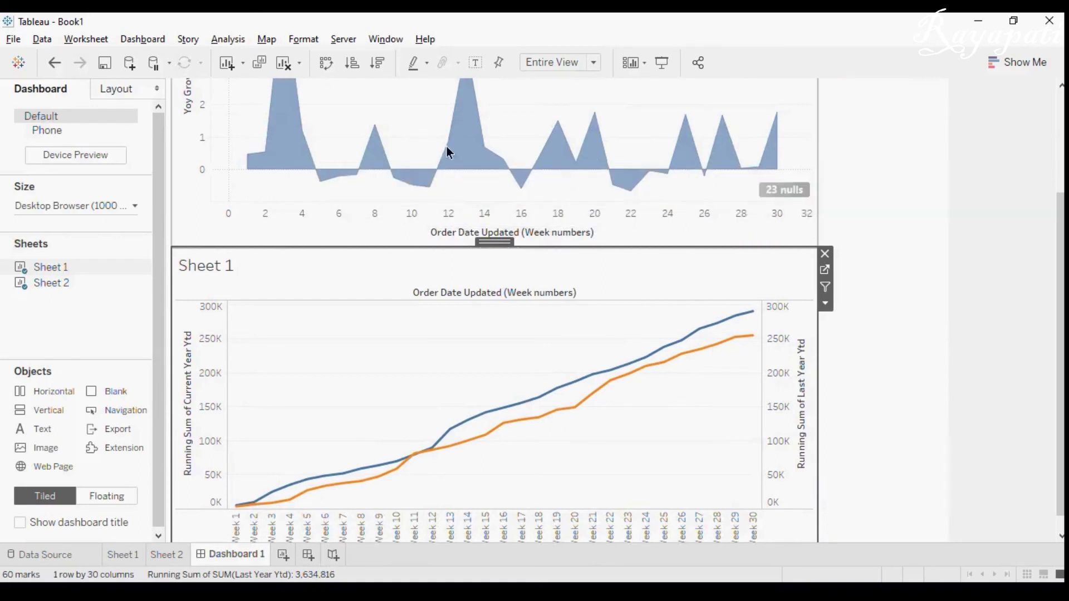
scroll(1062, 186, up, 5)
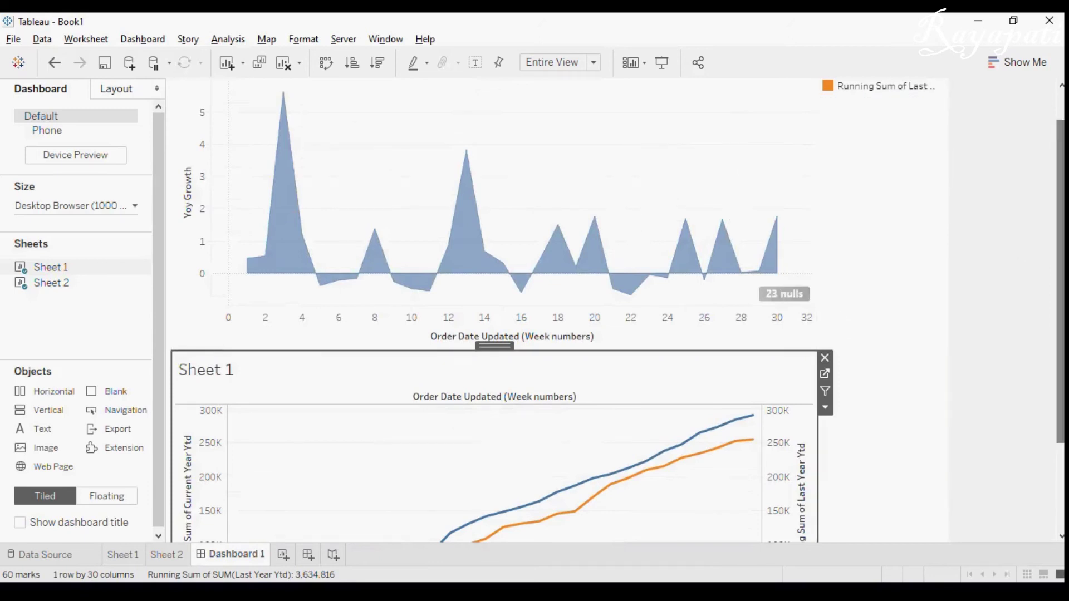
scroll(488, 389, down, 5)
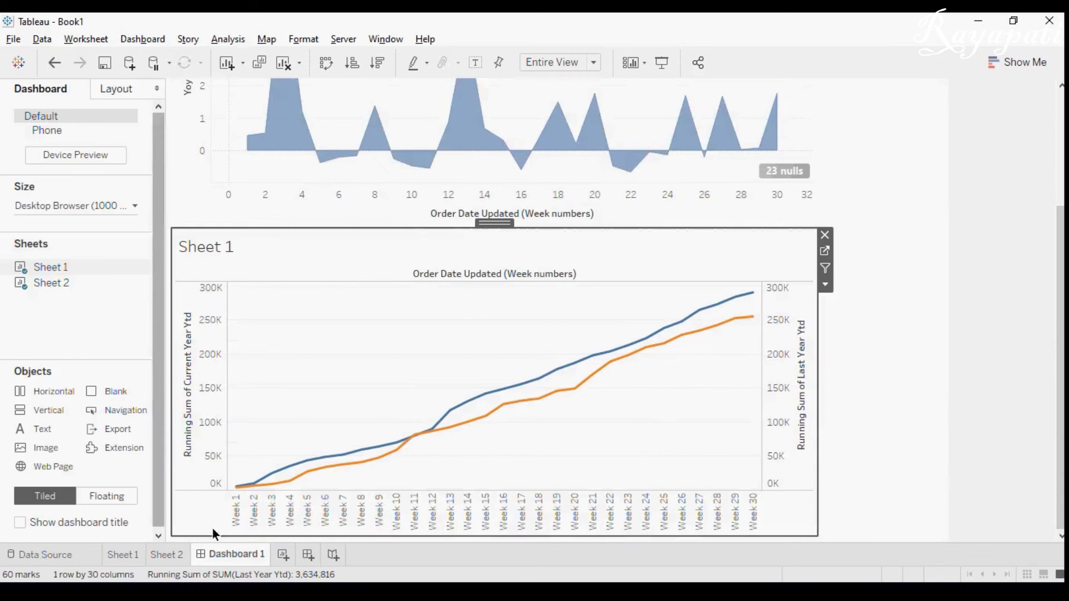
Step: Duplicate the Sheet 1 worksheet
click(125, 558)
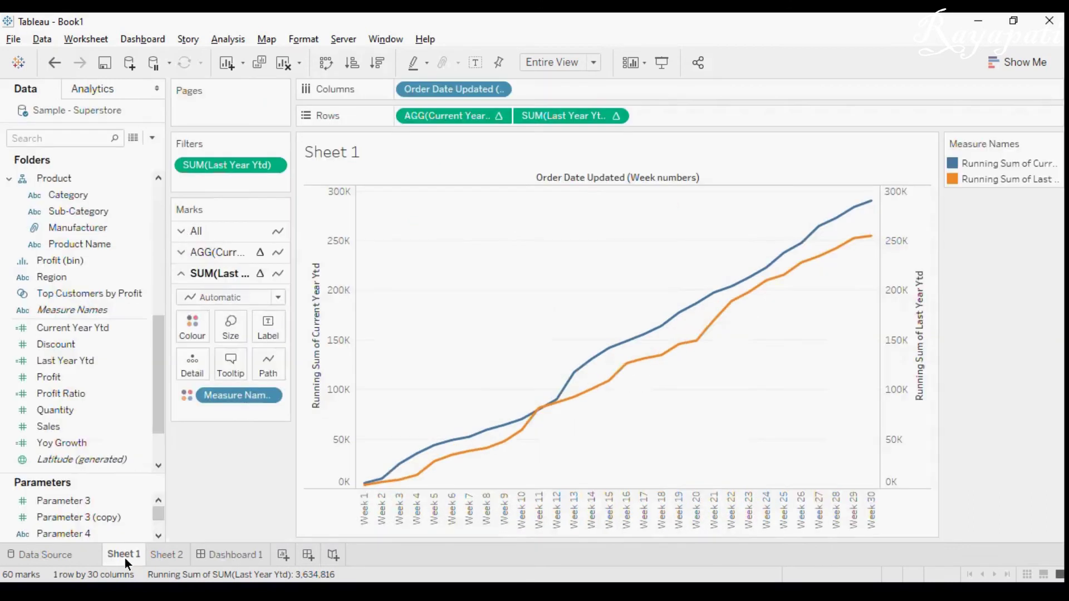
right_click(125, 558)
click(187, 382)
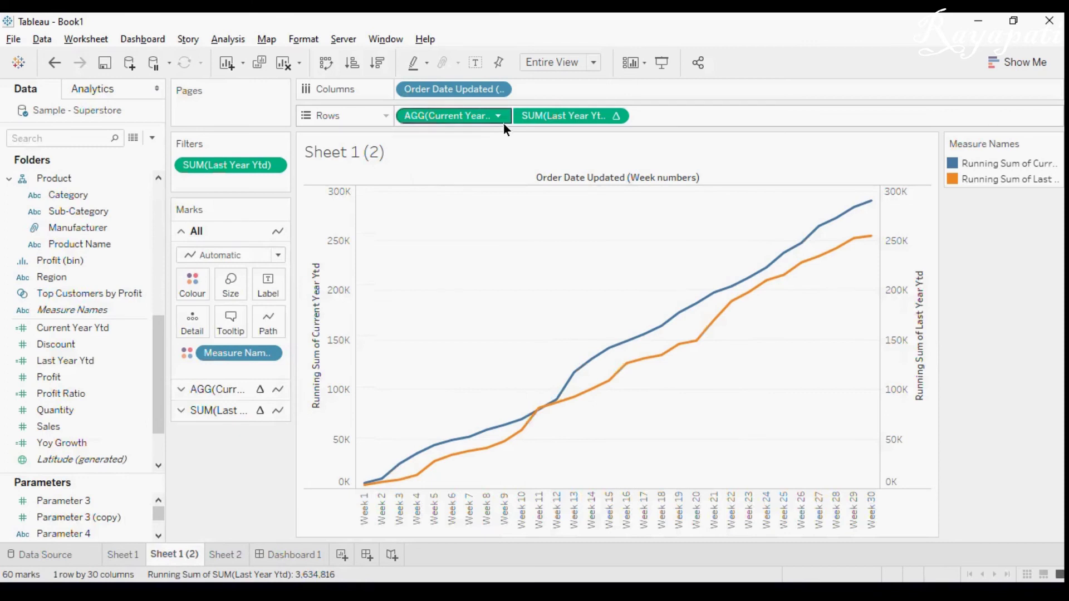
Step: Clear the running total table calculations from Current Year Ytd and Last Year Ytd on Rows in Sheet 1 (2)
click(503, 121)
click(499, 116)
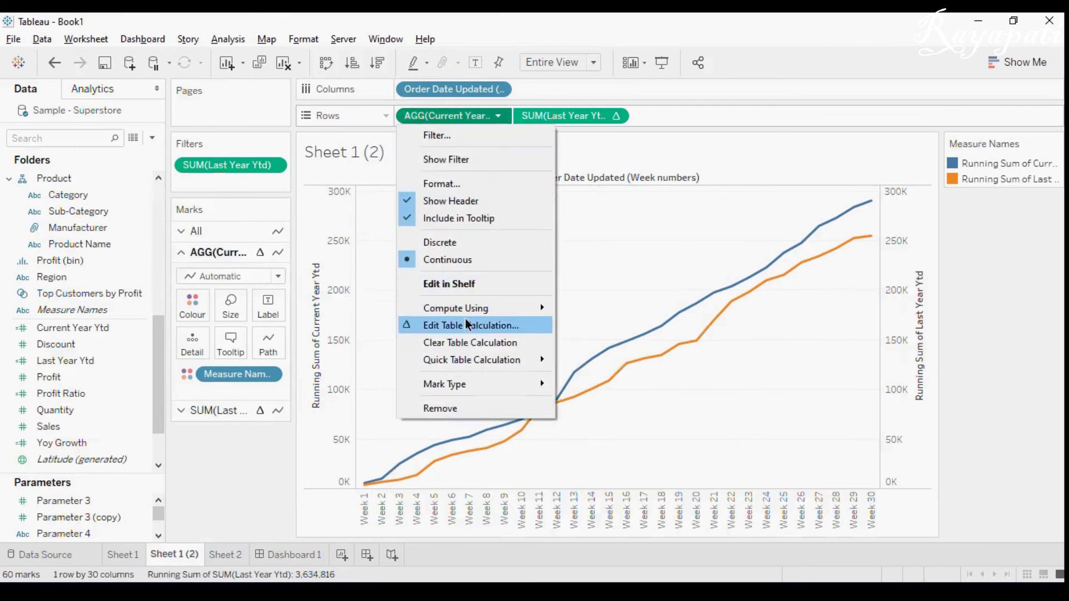
click(506, 231)
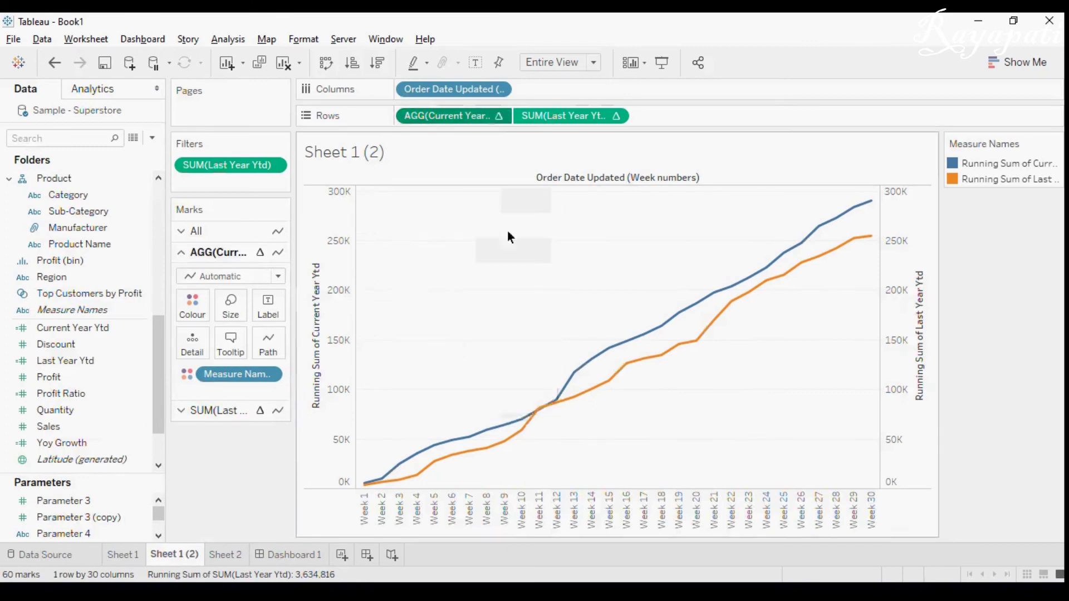
click(612, 116)
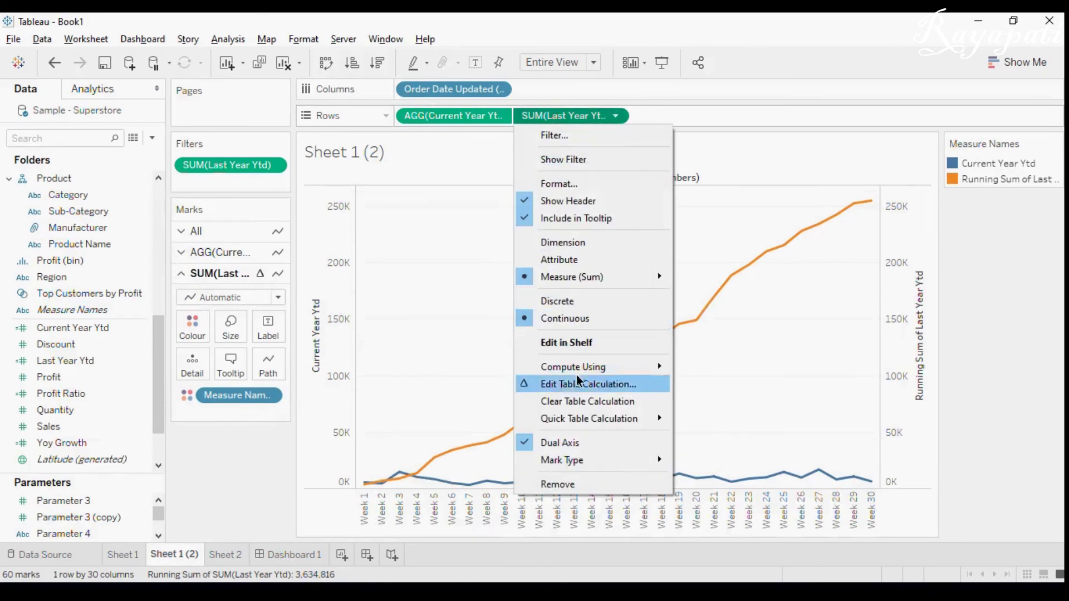
click(572, 400)
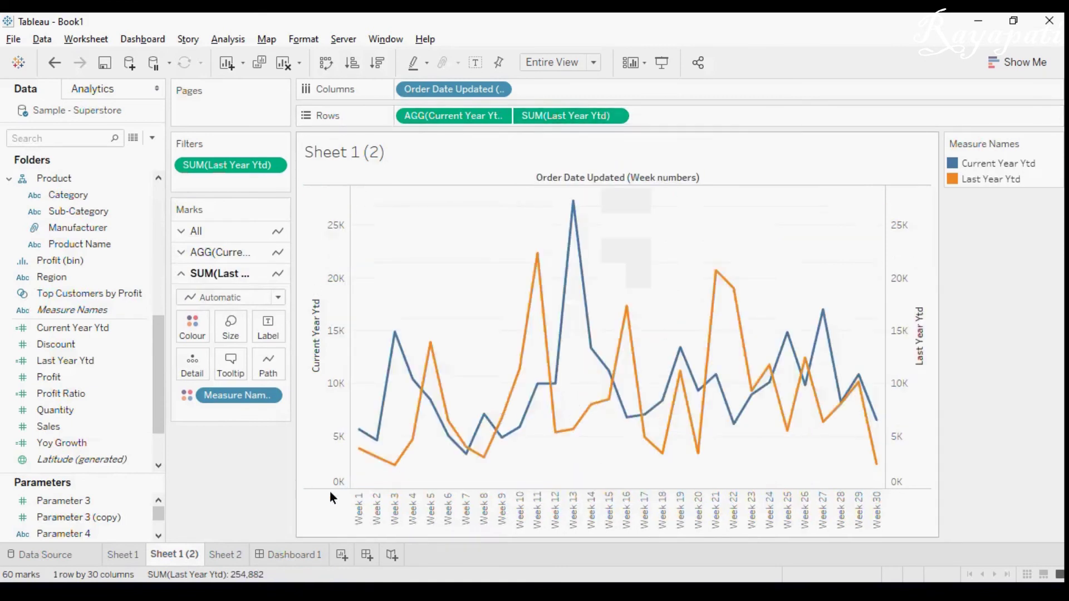
Step: Create a second dashboard with Sheet 2 placed above Sheet 1 (2), and remove the Measure Names legend
click(365, 555)
mouse_move(107, 290)
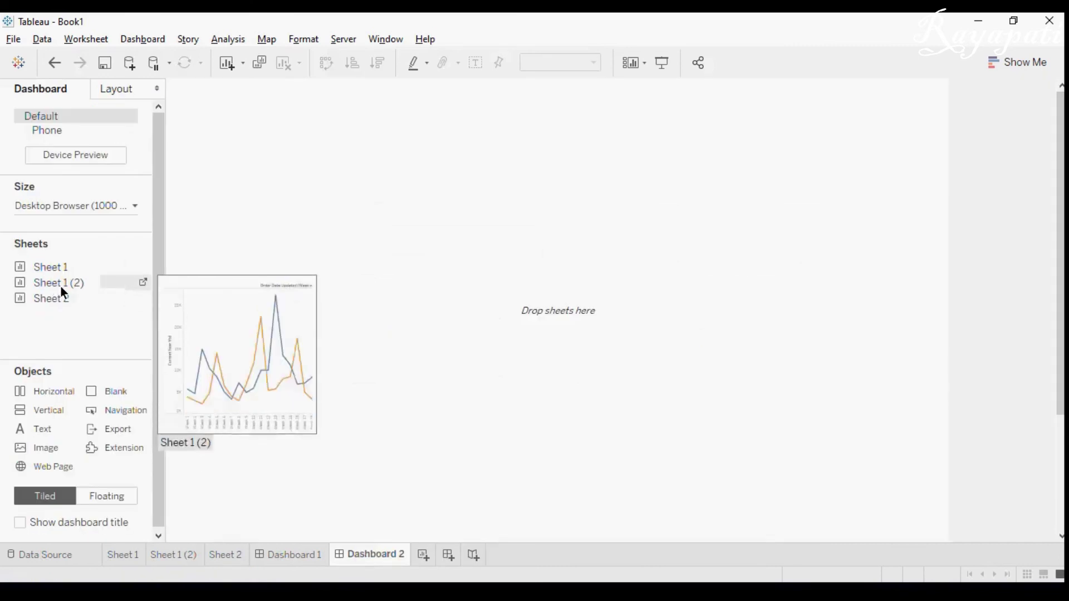
drag(59, 285, 353, 344)
drag(477, 402, 478, 402)
drag(78, 299, 516, 215)
click(931, 93)
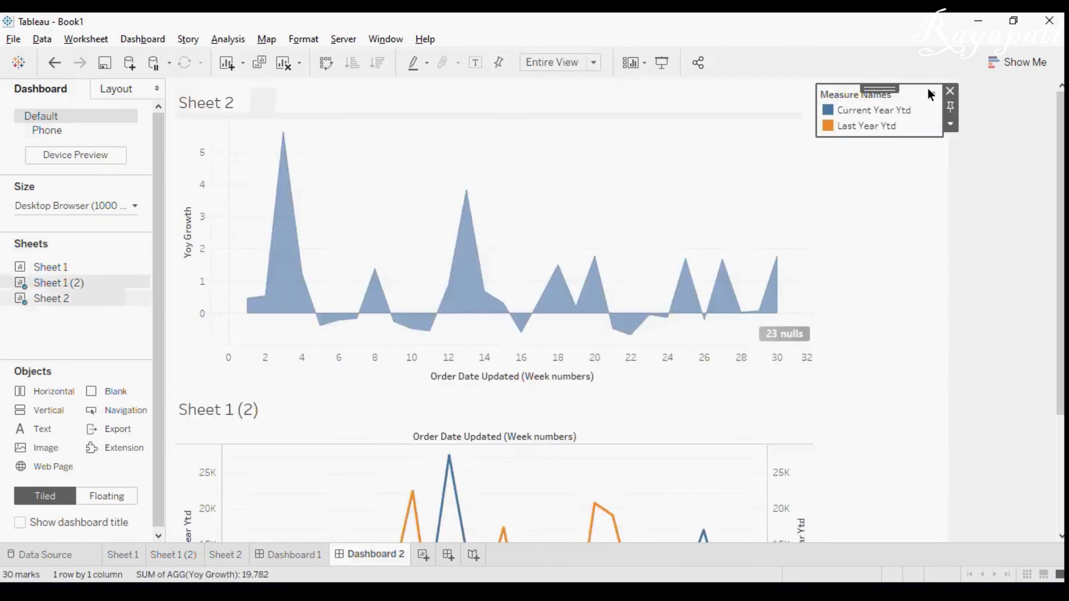
click(951, 90)
Step: Hide the Last Year Ytd axis header of Sheet 1 (2) on the dashboard
scroll(1050, 123, down, 5)
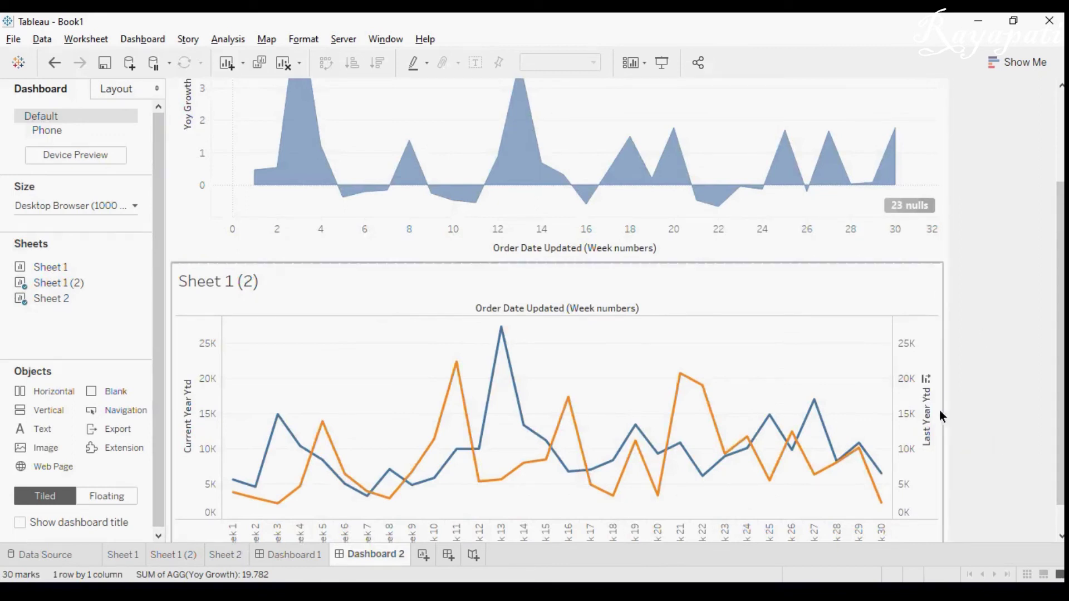
right_click(927, 423)
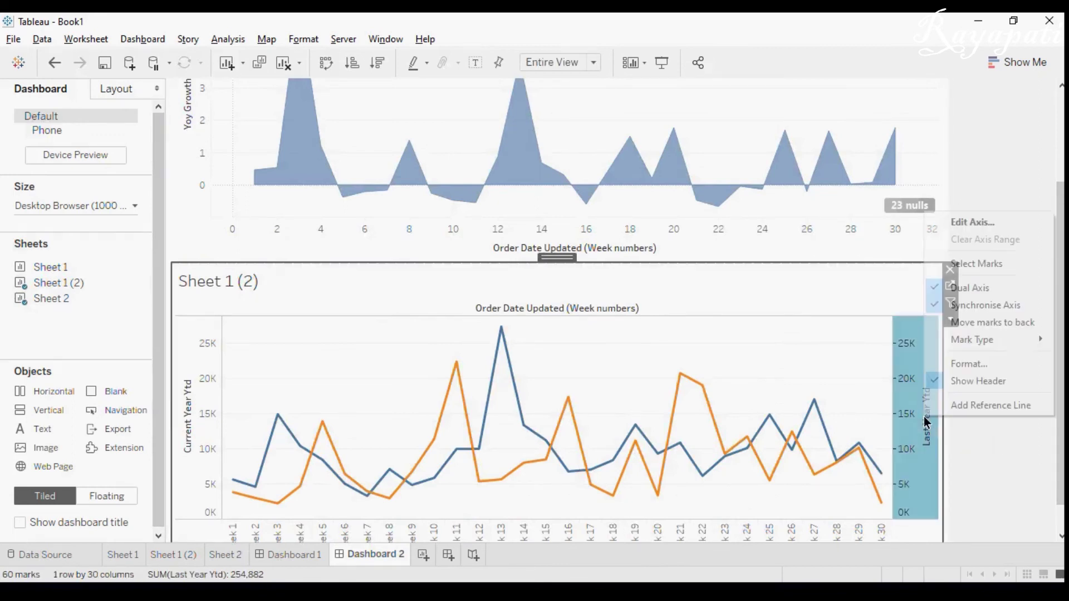
click(962, 383)
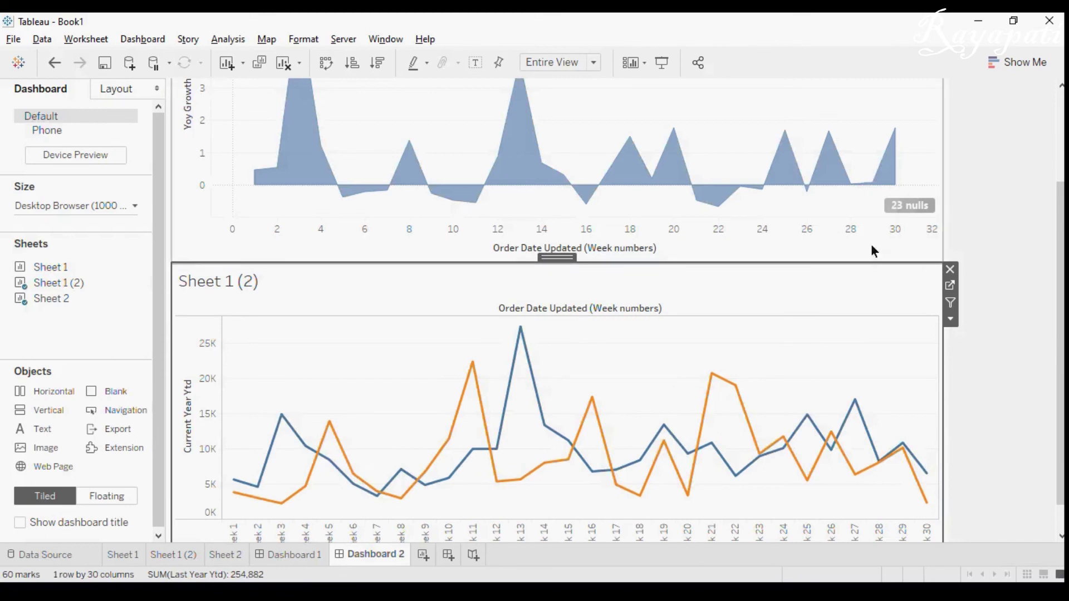
Step: Compare the weekly current and last year values with Yoy Growth around weeks 6, 11 and 22
mouse_move(325, 435)
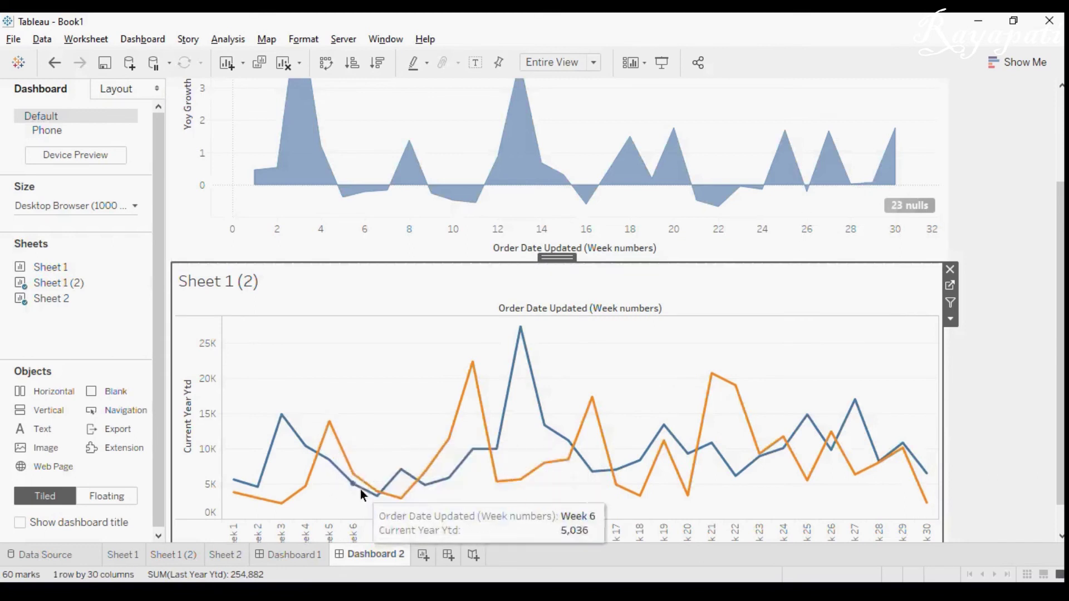
mouse_move(355, 196)
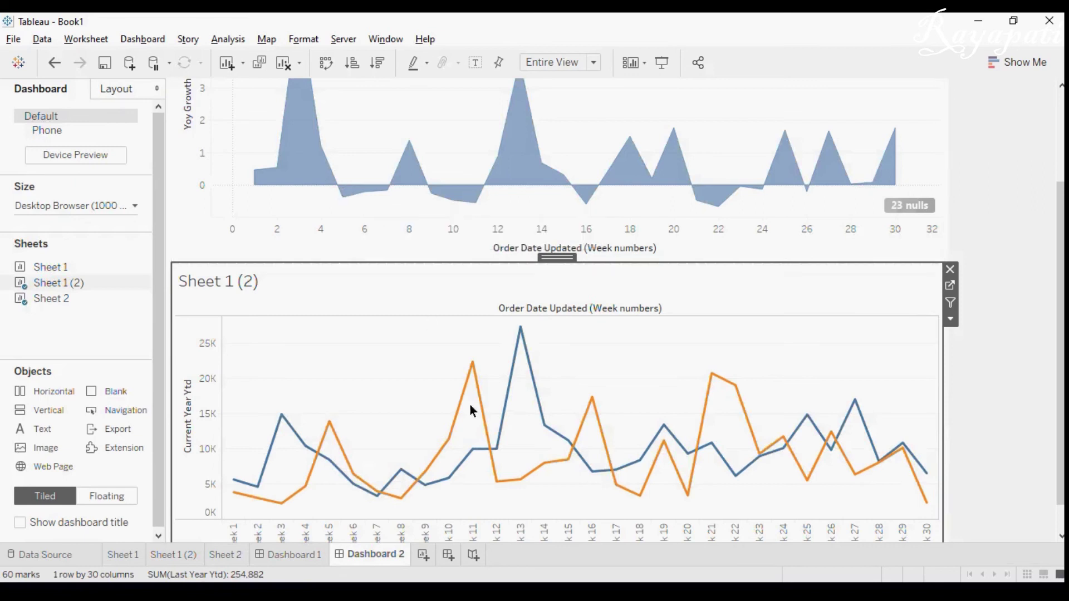
mouse_move(512, 173)
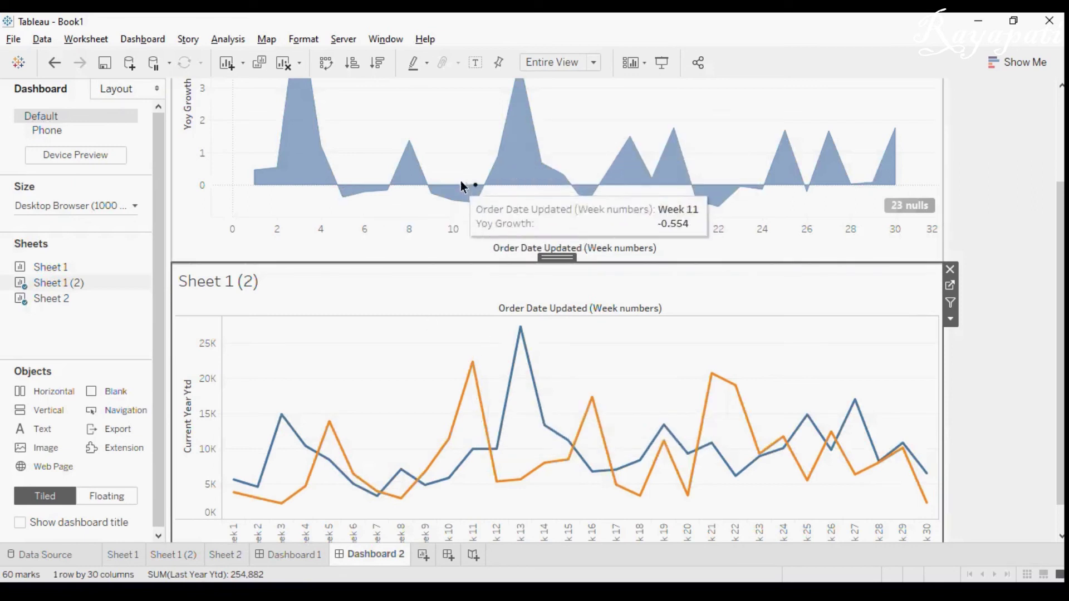
click(485, 415)
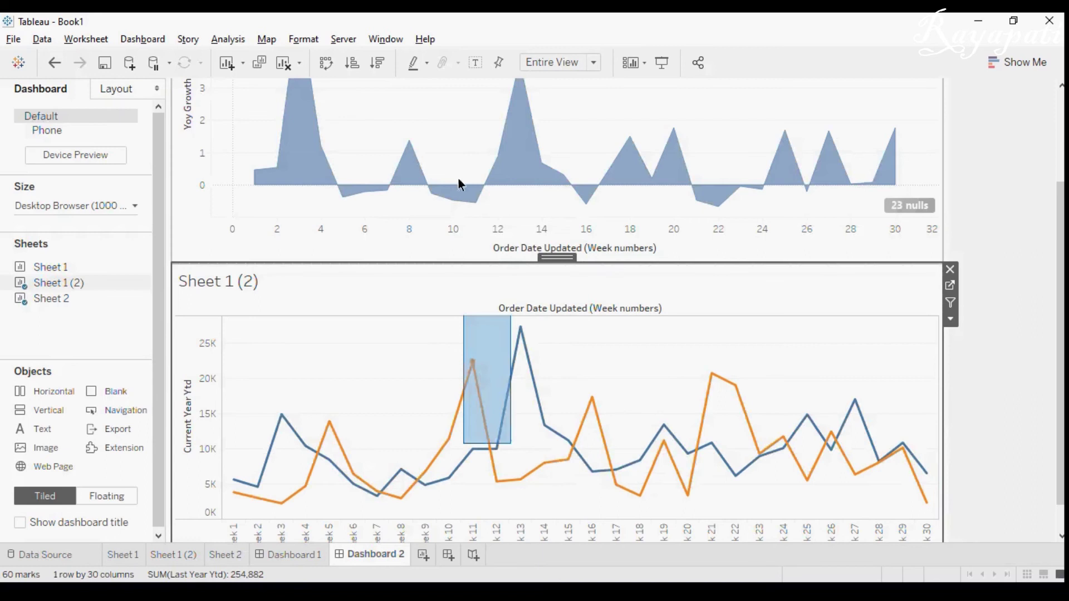
click(689, 351)
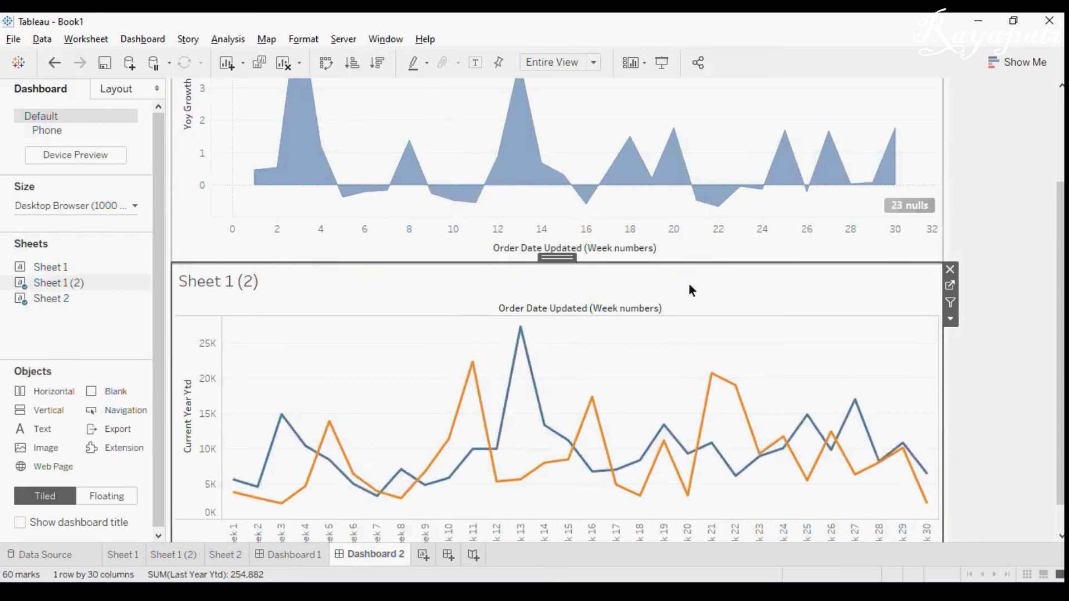
mouse_move(698, 463)
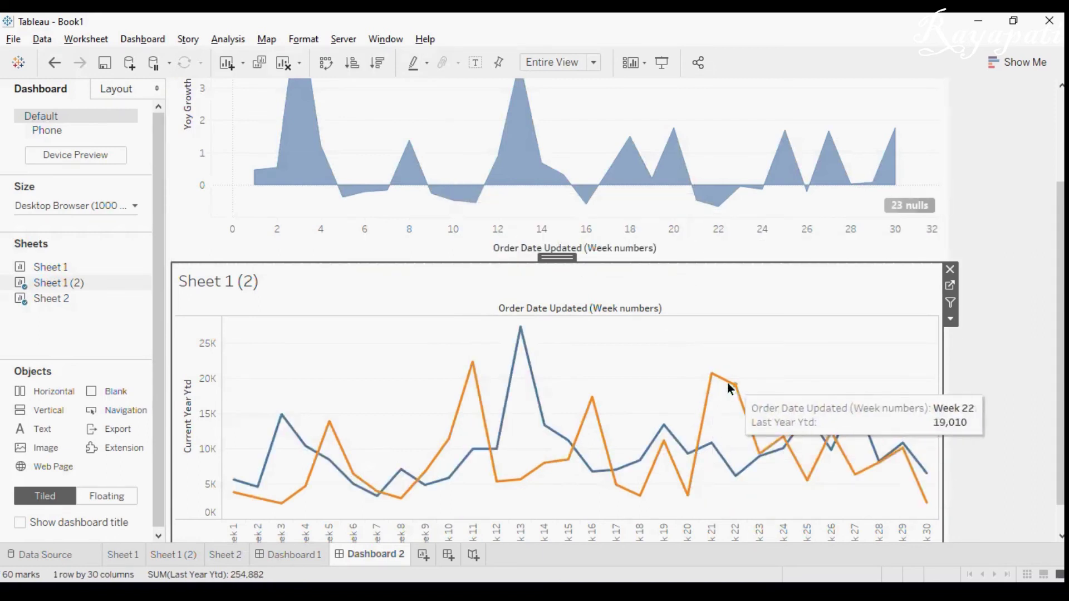
mouse_move(737, 203)
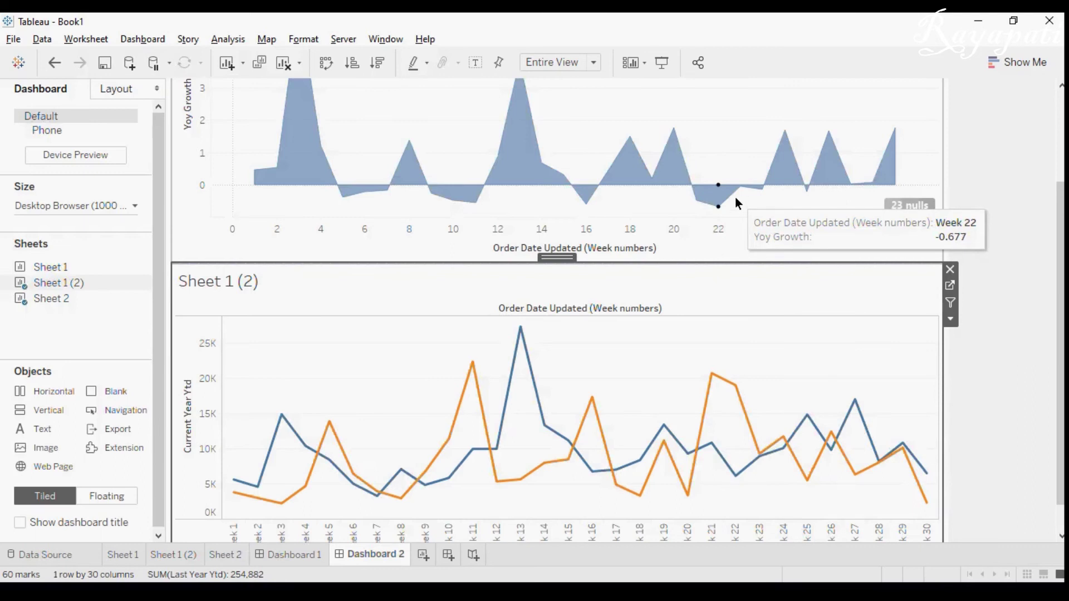
Step: Add a new worksheet and start a calculated field named Day of Year
click(421, 559)
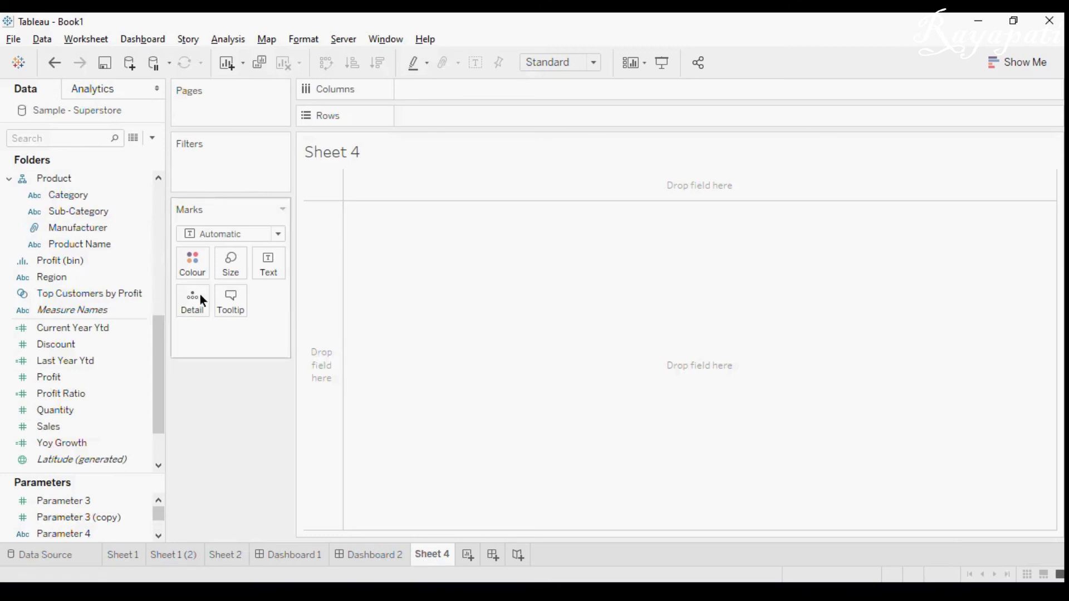
click(227, 40)
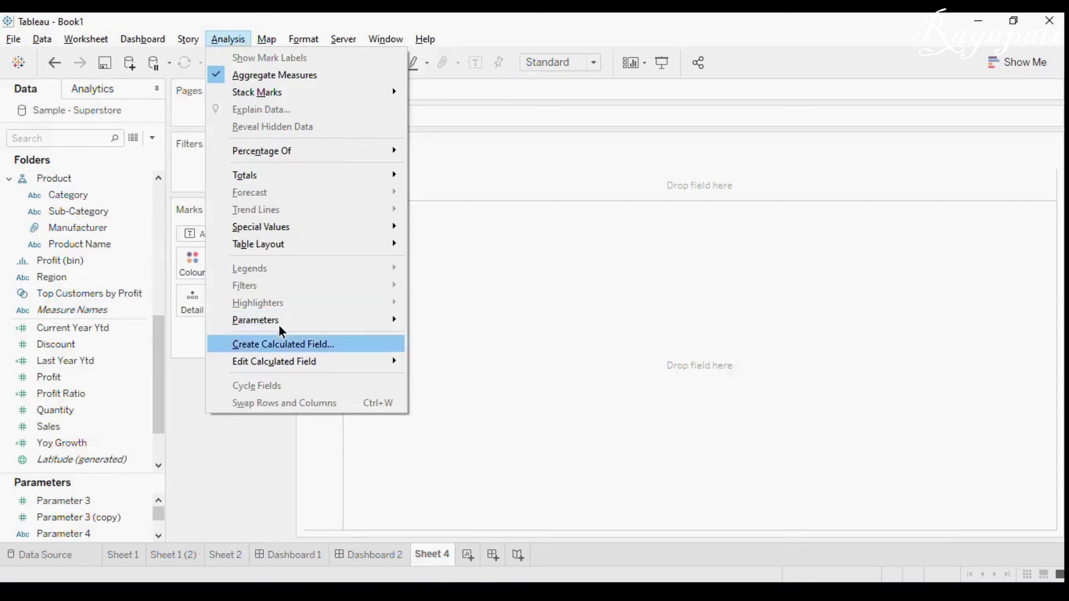
click(284, 344)
text(Da)
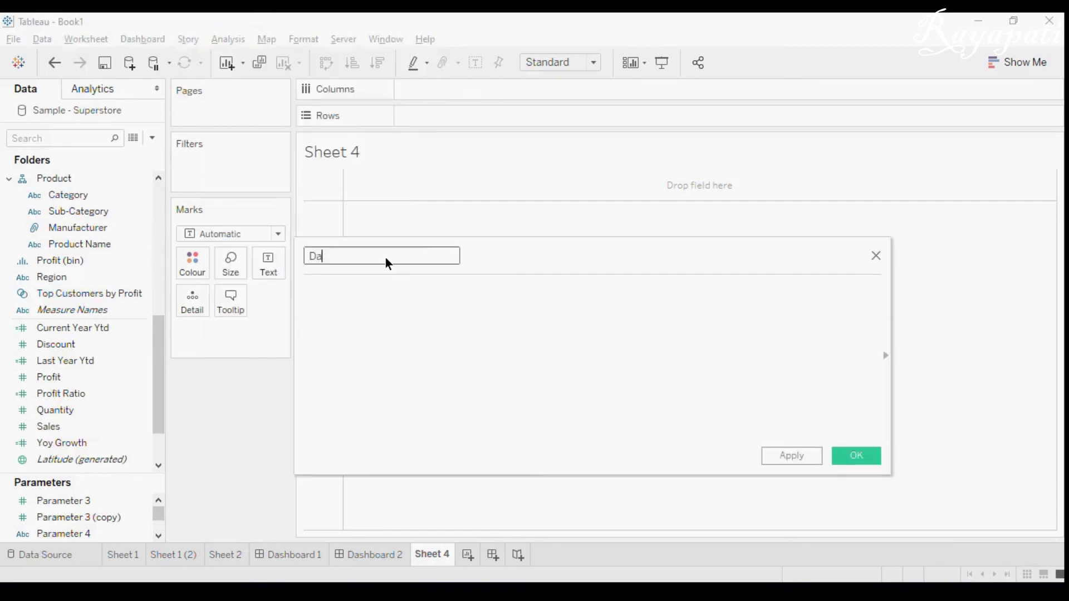
text(y of Year)
click(392, 315)
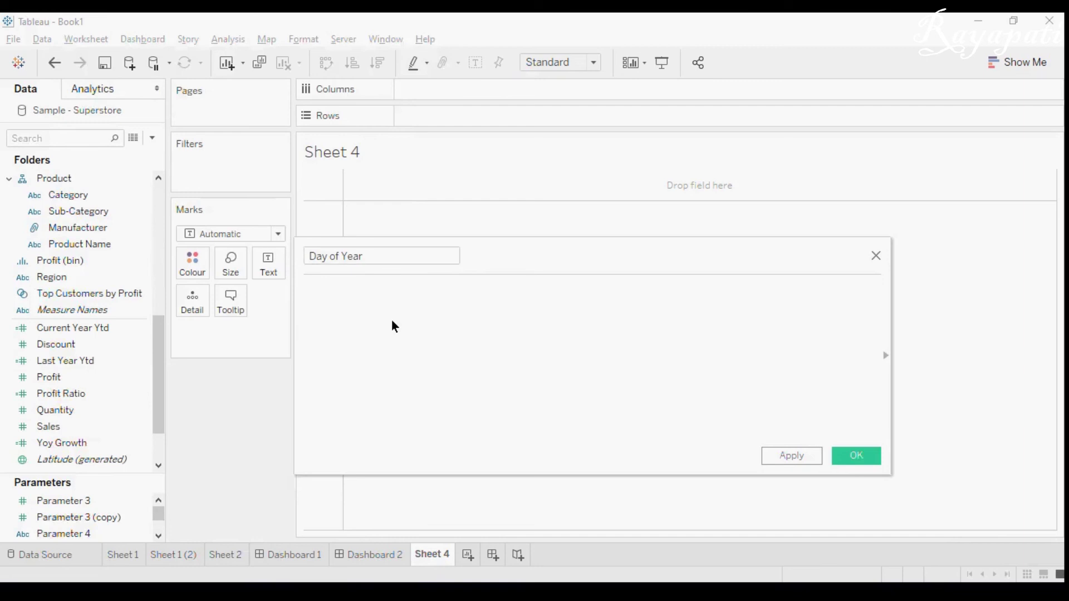
Step: Define the Day of Year calculation as DATEPART('dayofyear',[Order Date Updated]) and save it
text(Date)
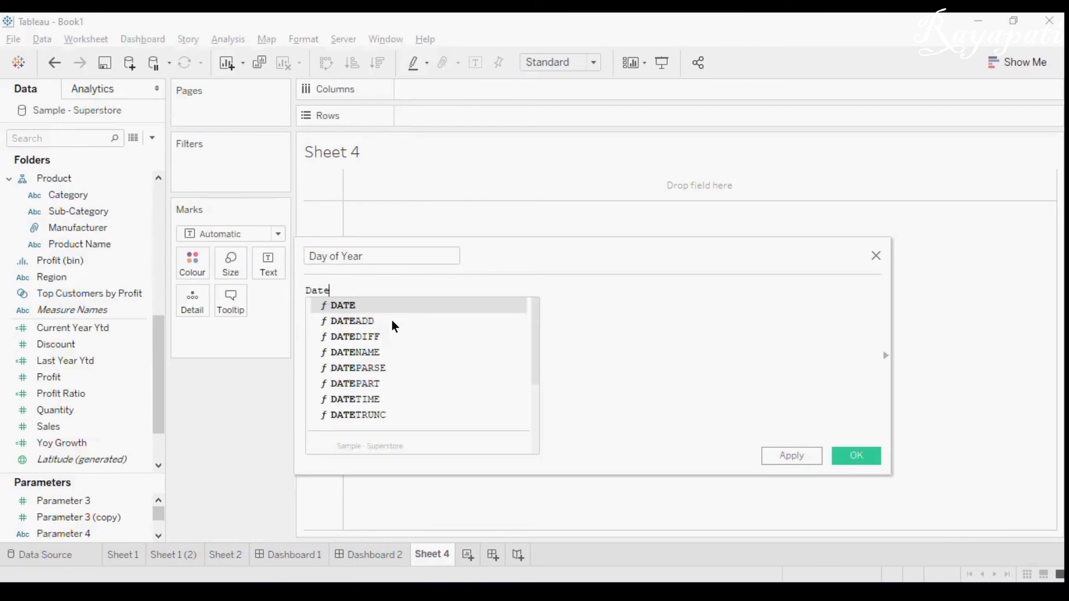
text(part)
key(Return)
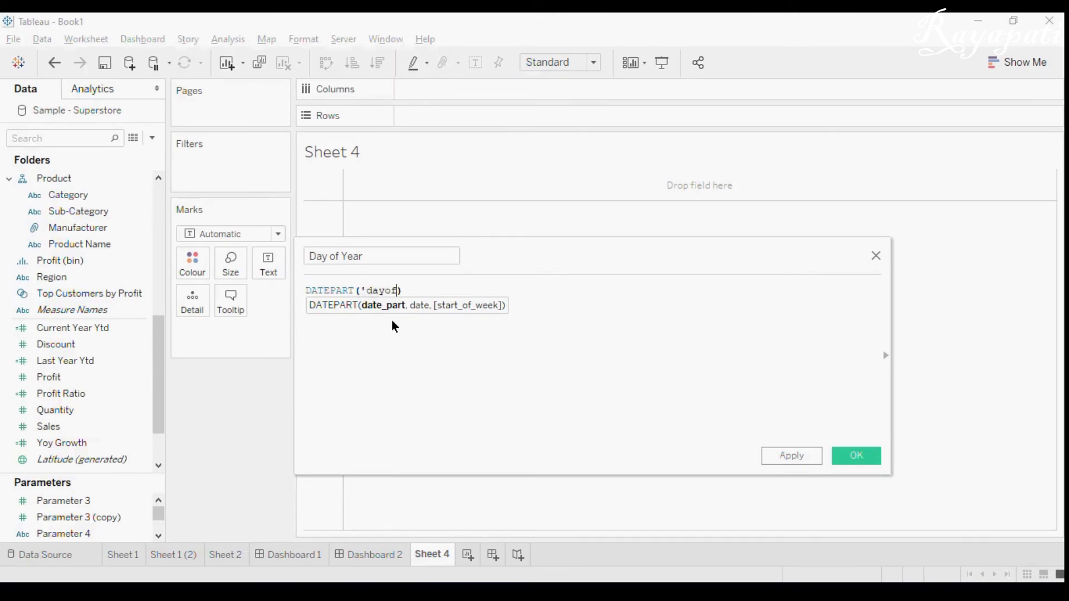
text('dayofyear)
text(')
text(,orde)
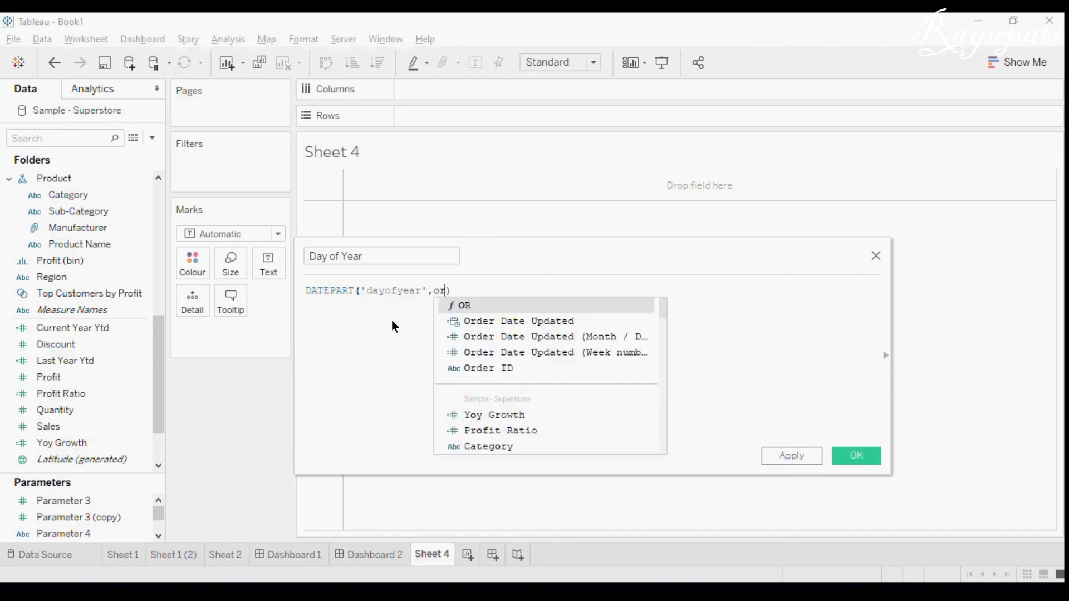
key(Return)
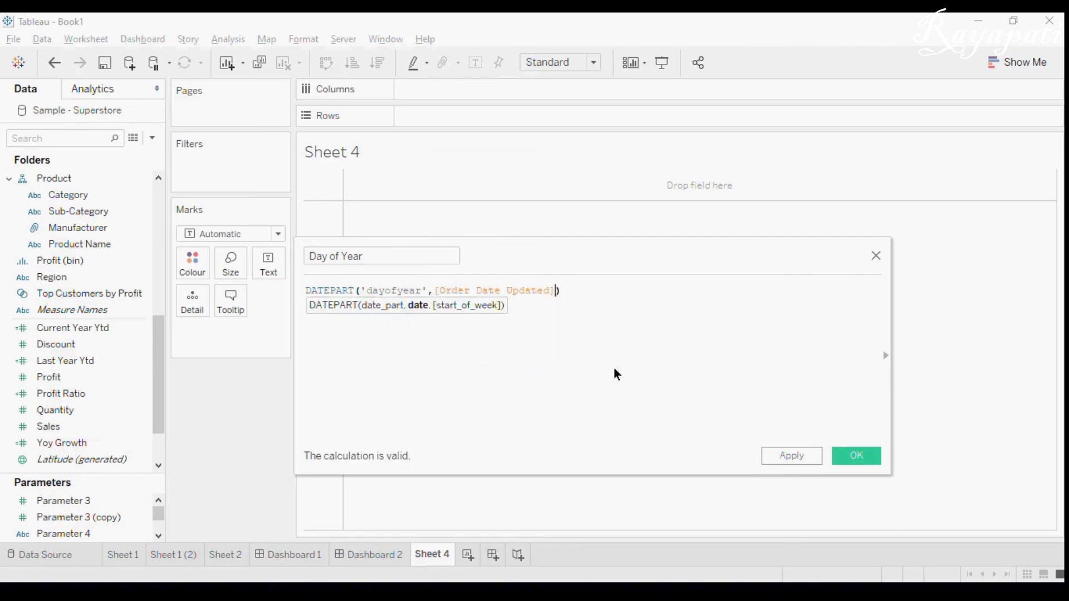
click(779, 458)
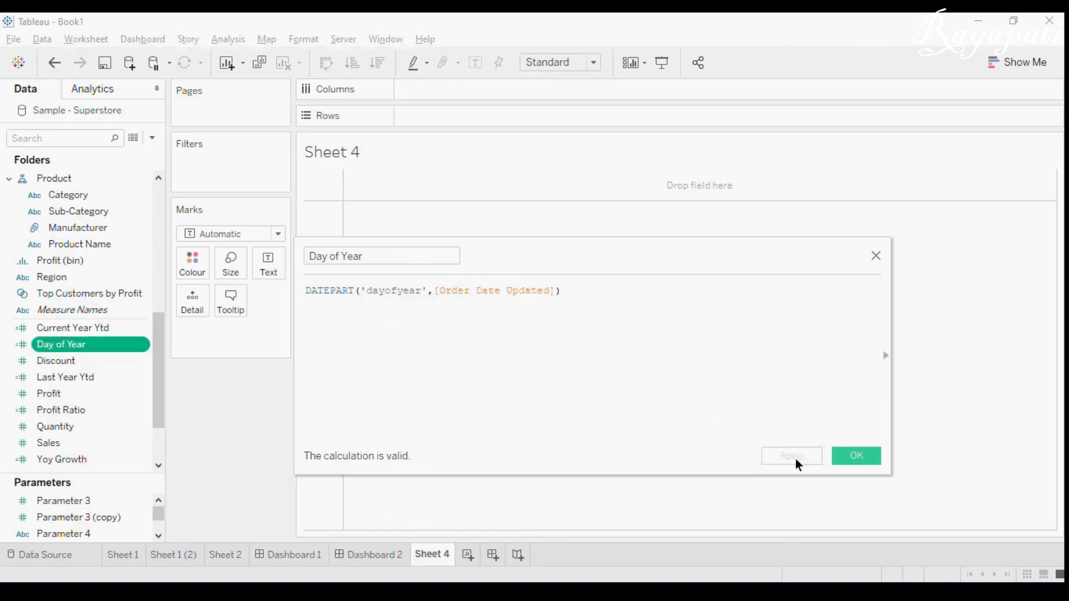
click(842, 458)
Step: Convert Day of Year to a dimension and place it on Rows, followed by Order Date Updated (Month / Day / Year)
right_click(104, 345)
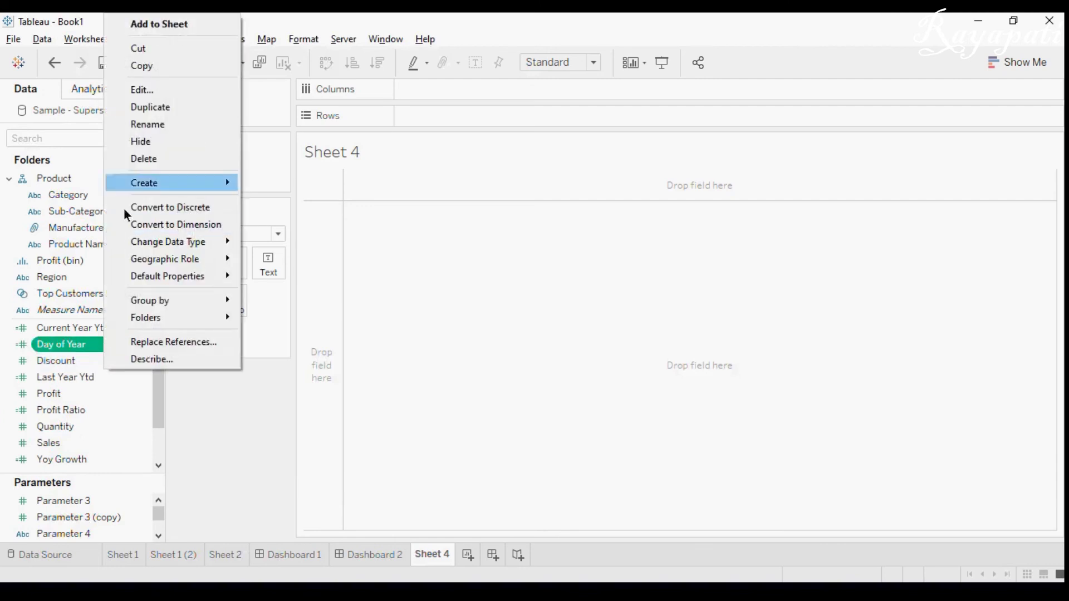
click(183, 229)
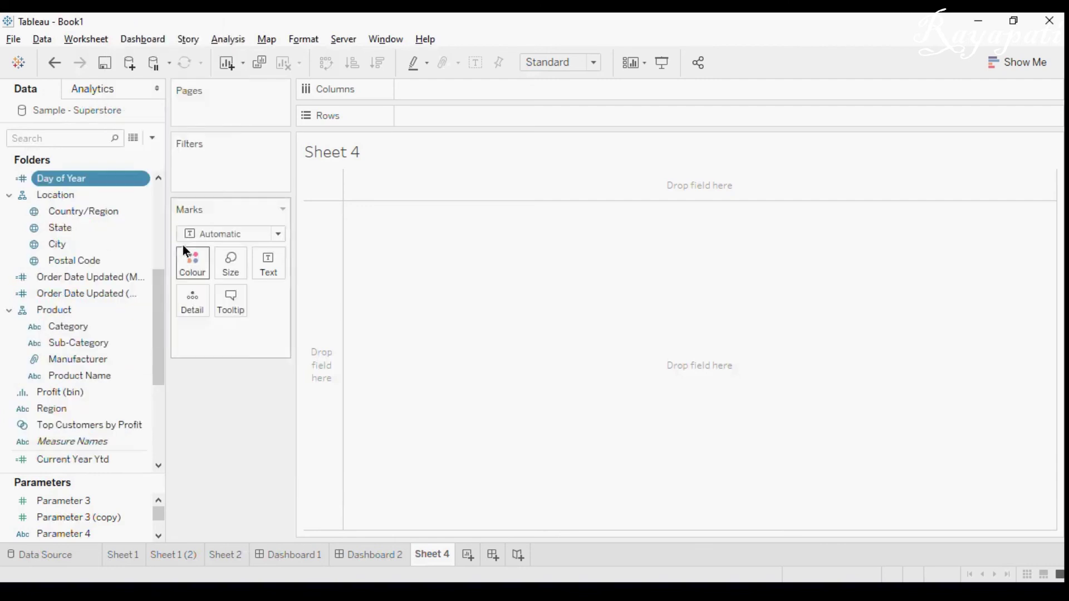
mouse_move(81, 185)
mouse_down()
mouse_move(460, 147)
mouse_move(453, 116)
mouse_up()
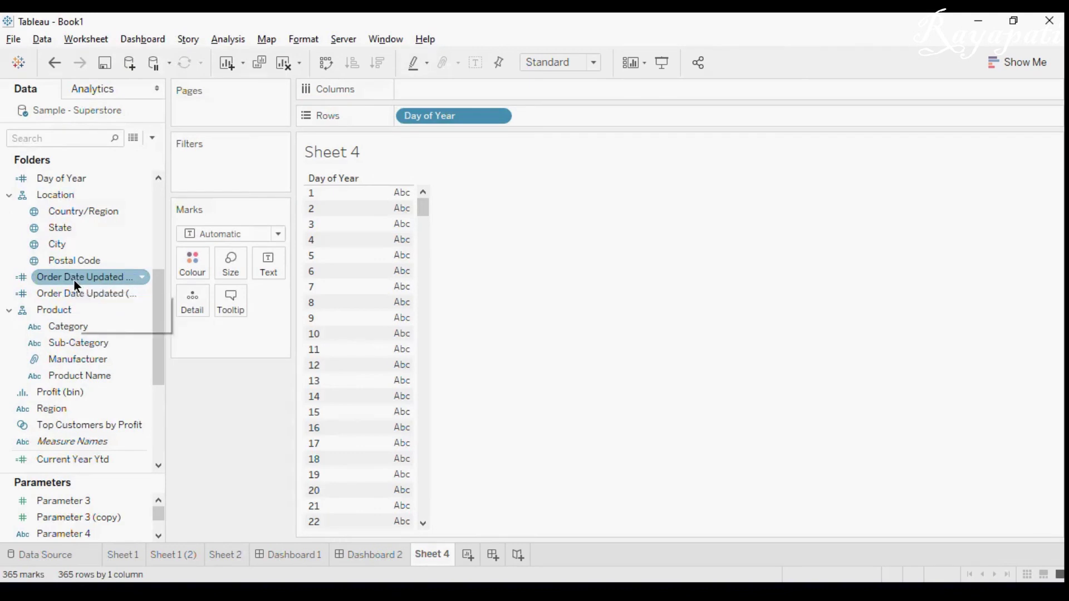
drag(74, 280, 587, 119)
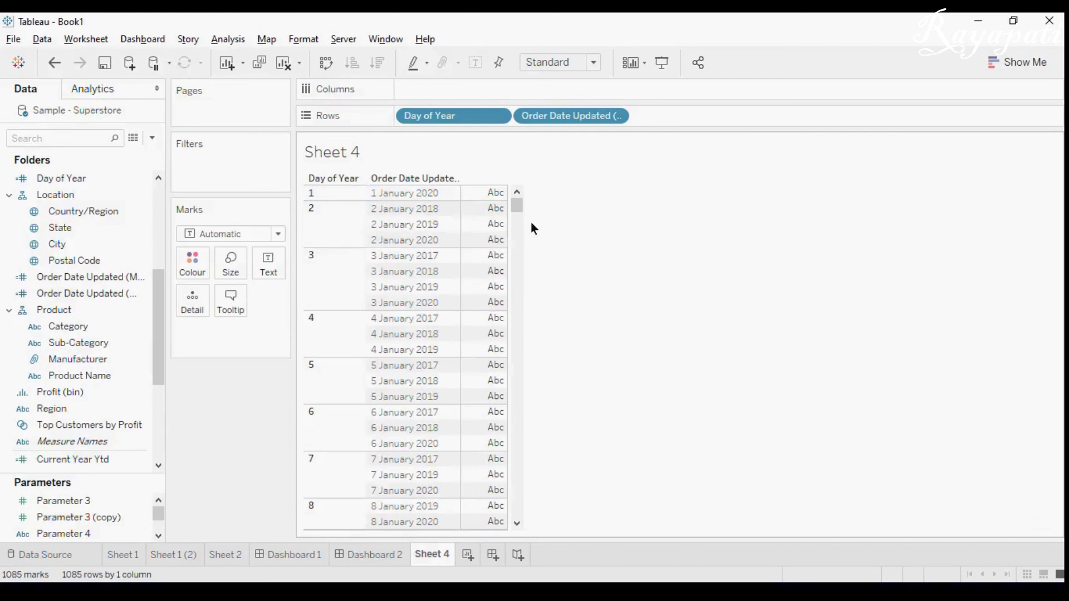
Step: Examine which order dates of each year fall under Day of Year 198 to 206 in the table
drag(513, 208, 516, 389)
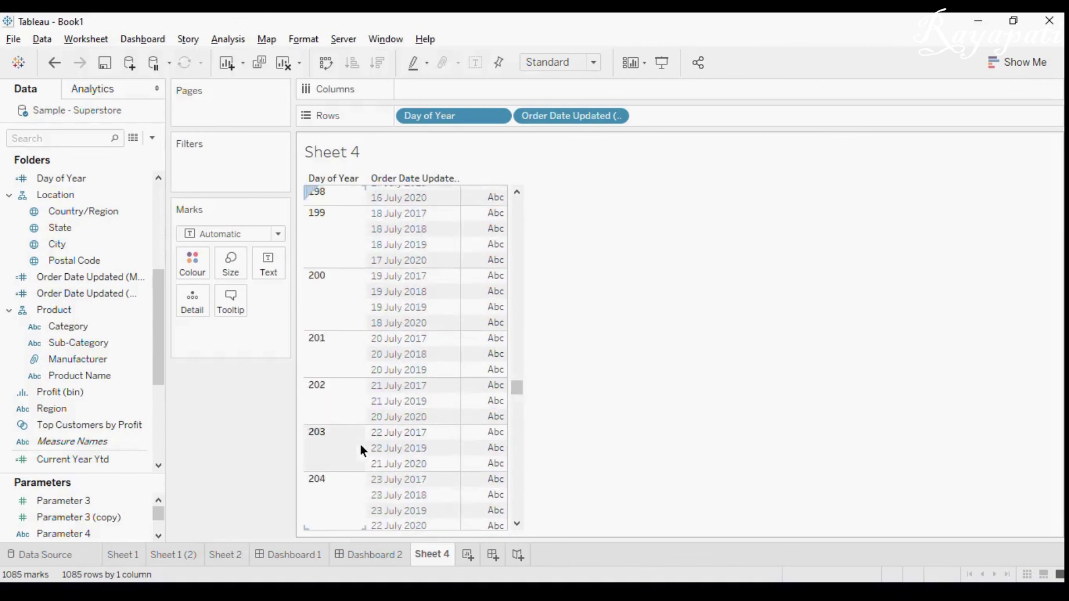
mouse_move(492, 406)
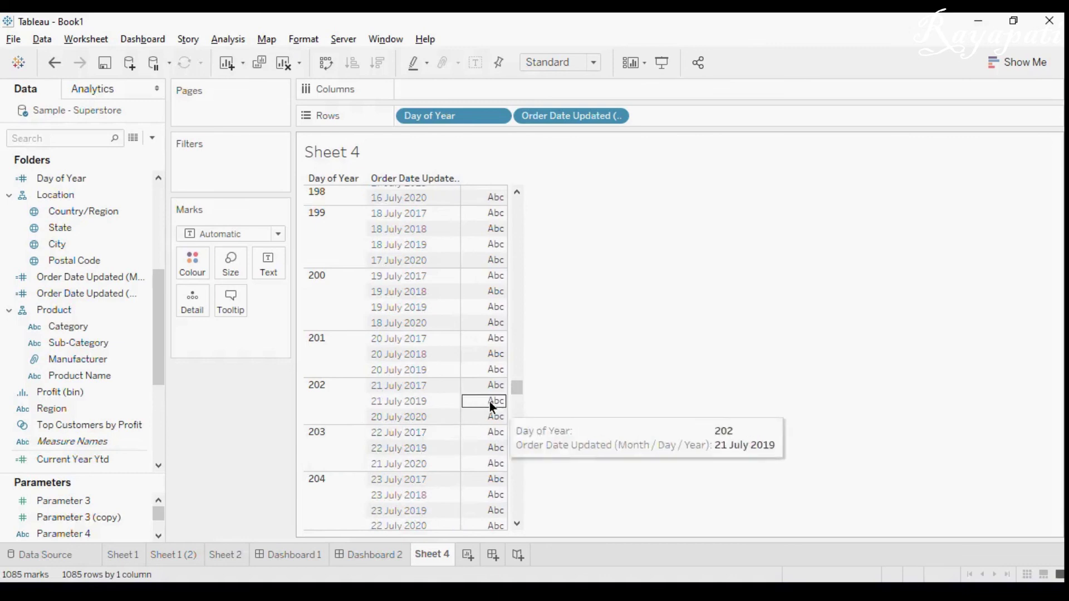
click(516, 523)
click(517, 523)
click(516, 523)
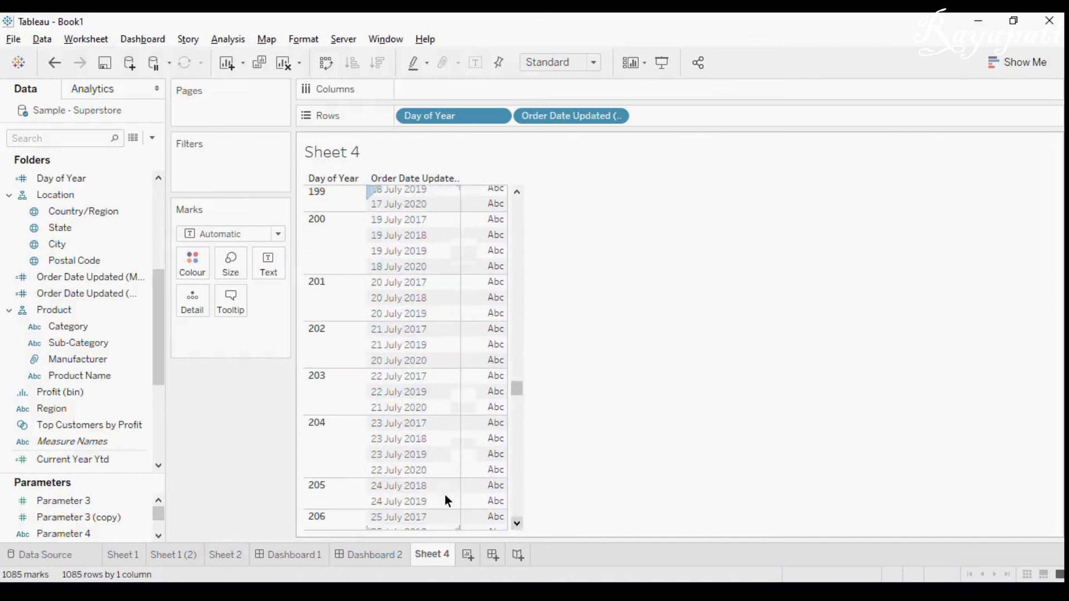